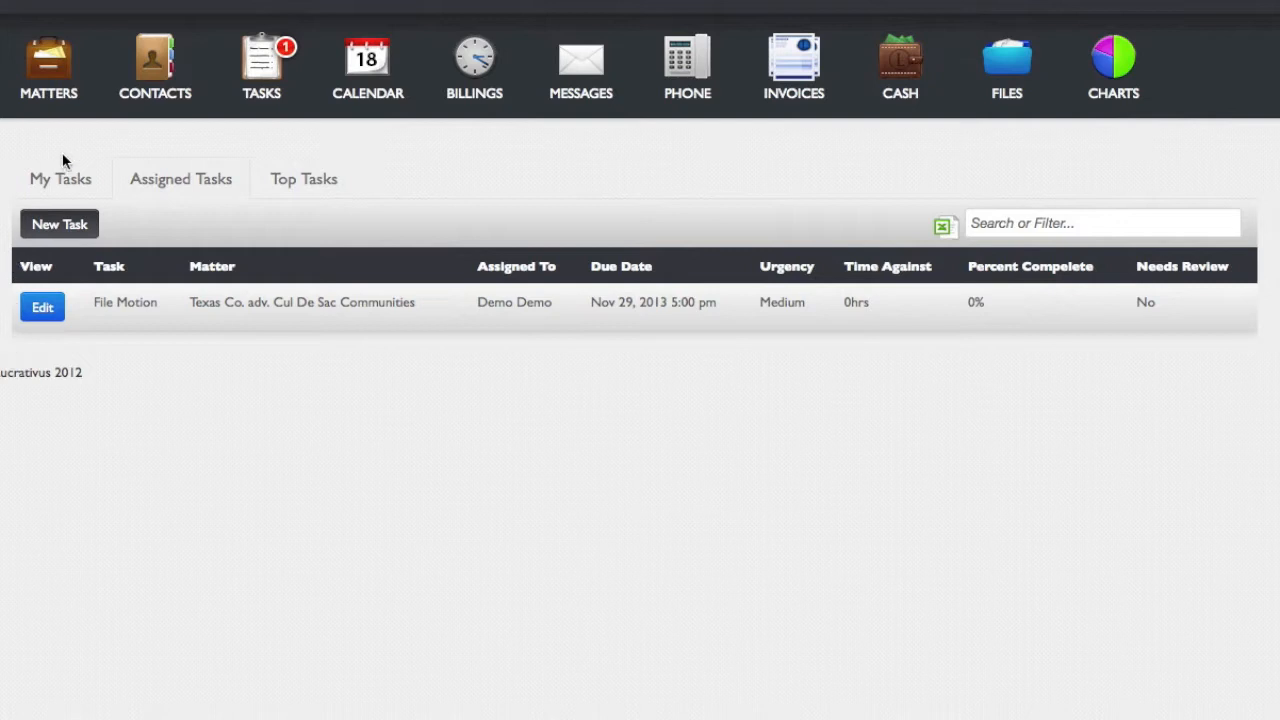
Look through the My Tasks, Assigned Tasks and Top Tasks lists to compare what each one contains.
left_click(267, 62)
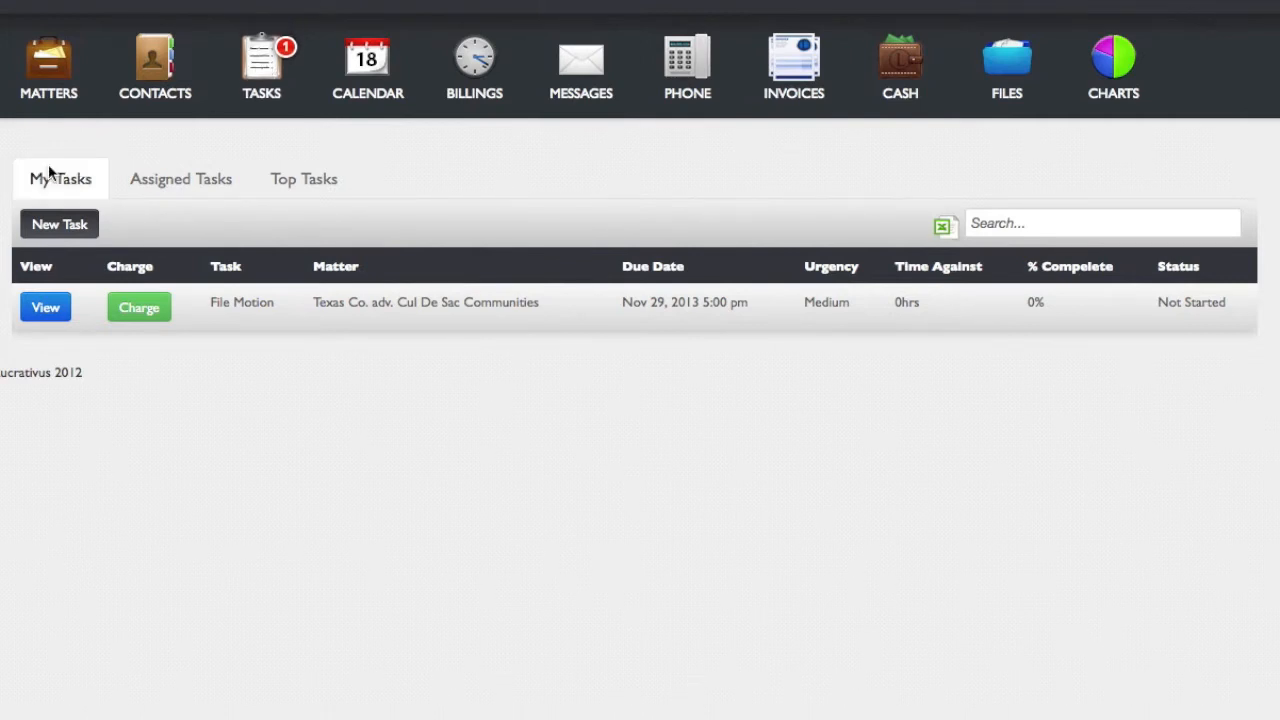
left_click(152, 184)
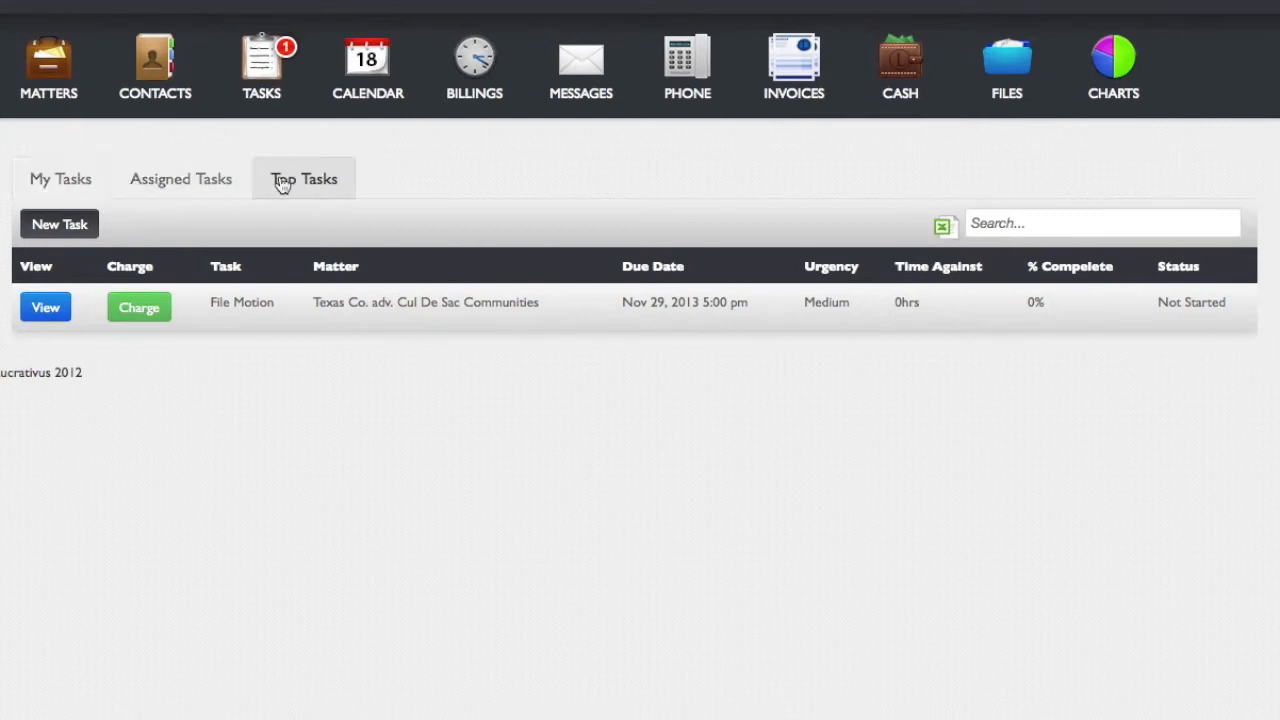
left_click(75, 179)
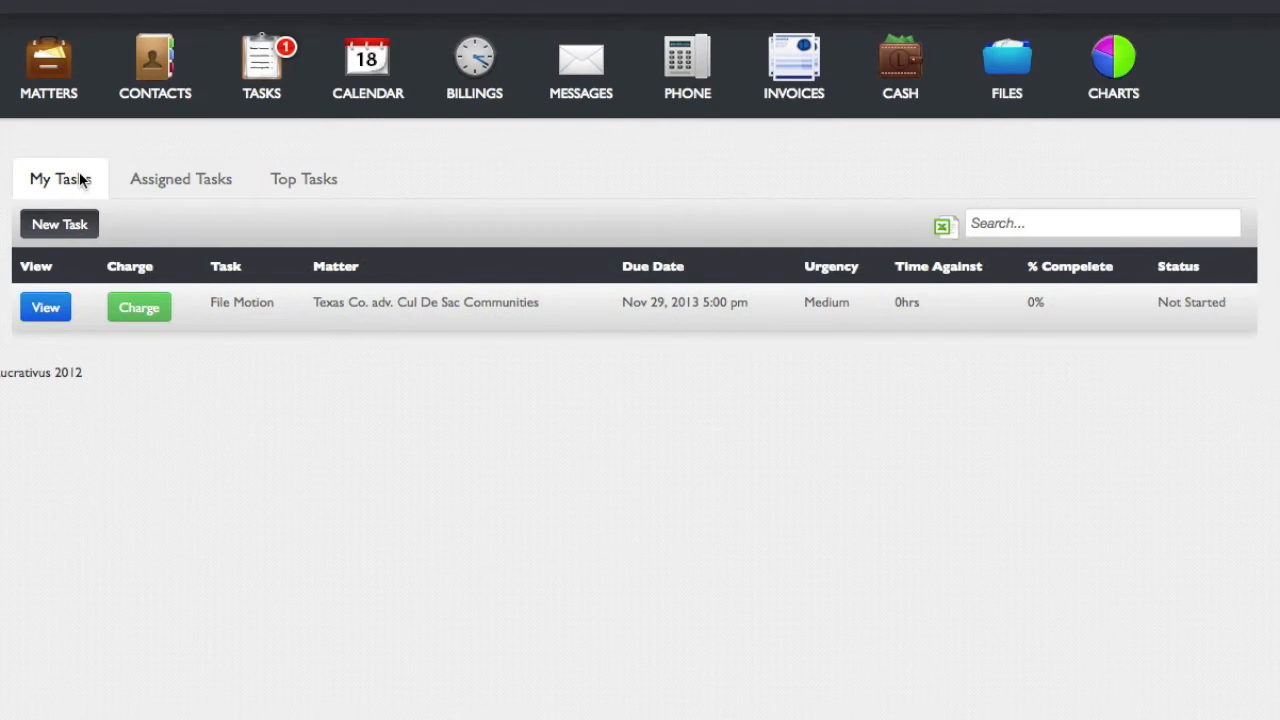
left_click(80, 179)
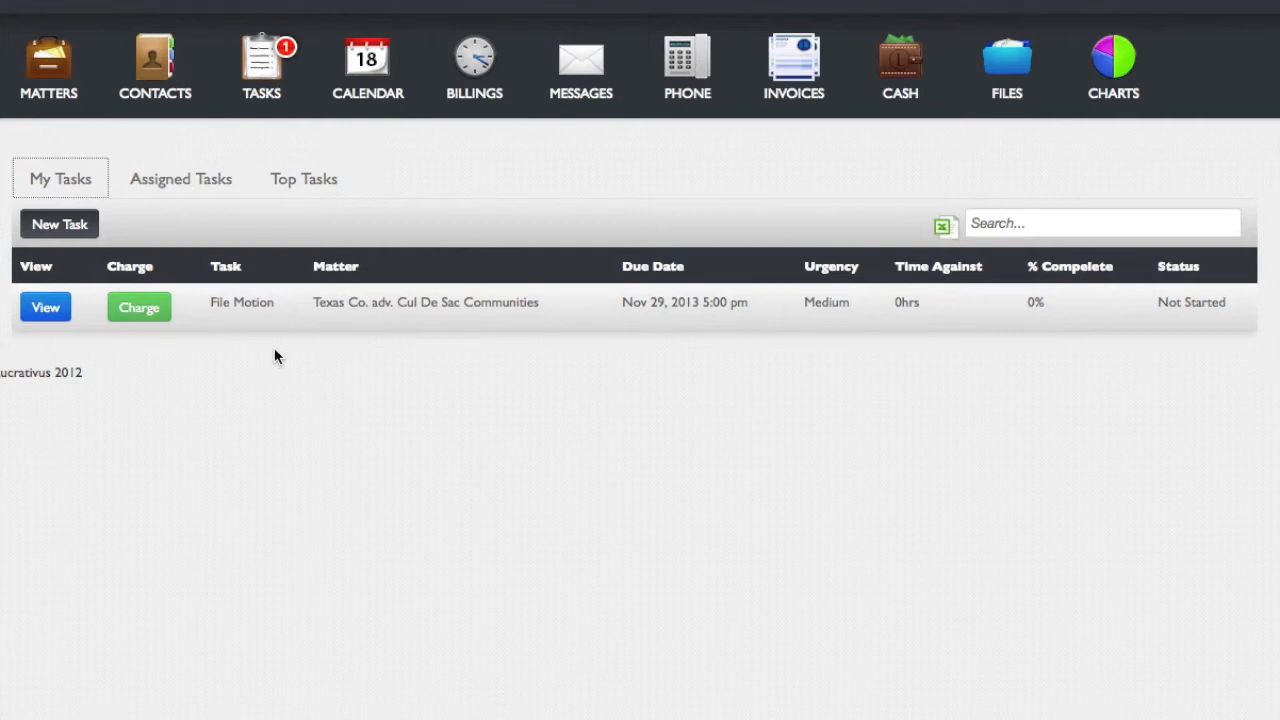
left_click(212, 176)
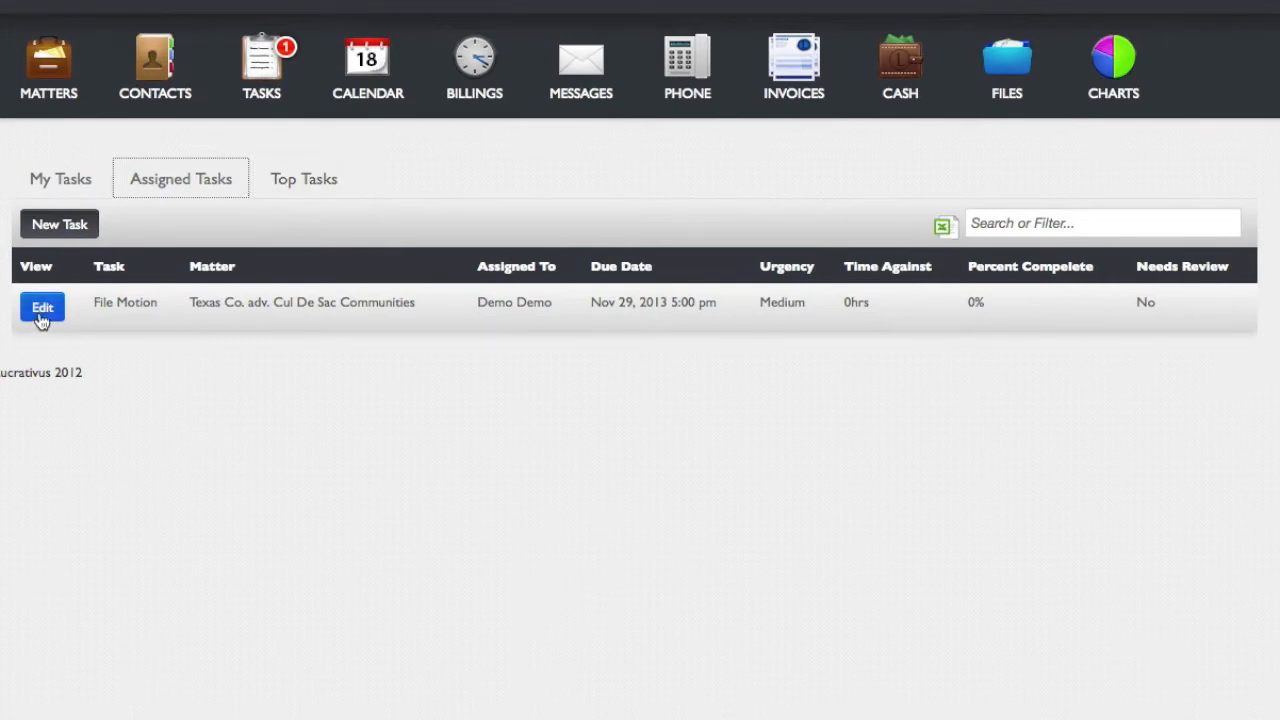
left_click(74, 194)
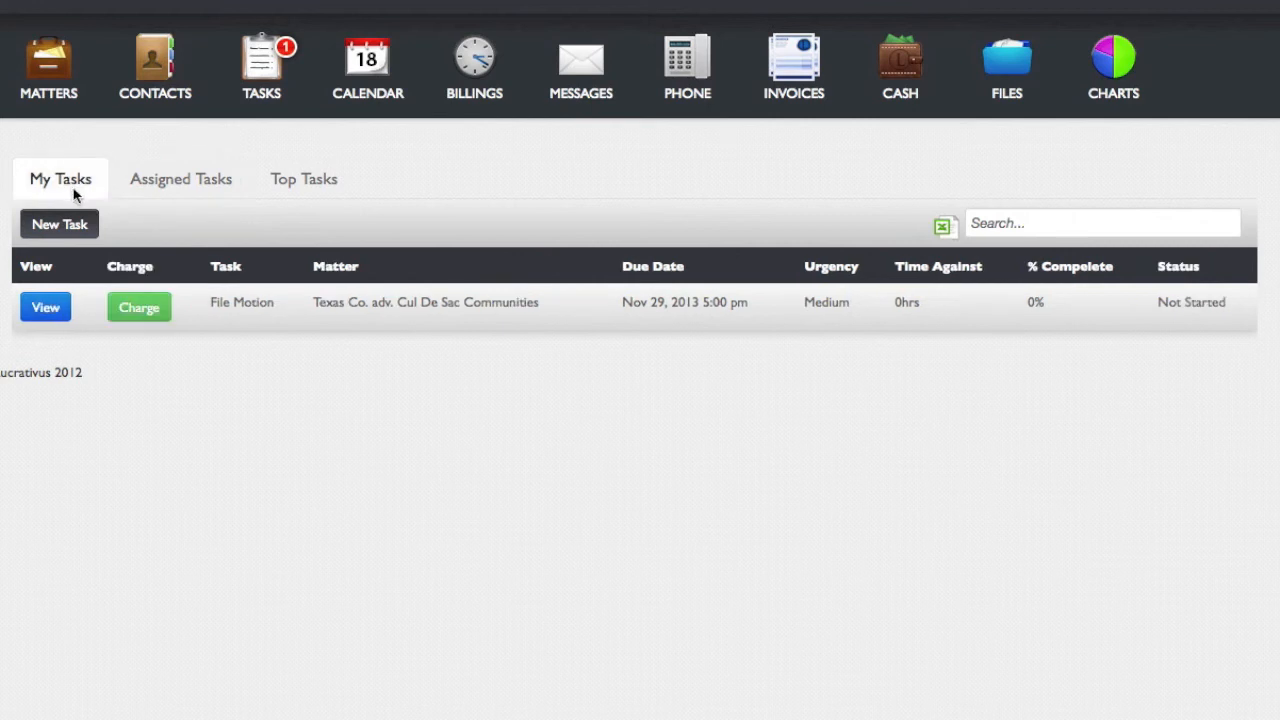
left_click(289, 186)
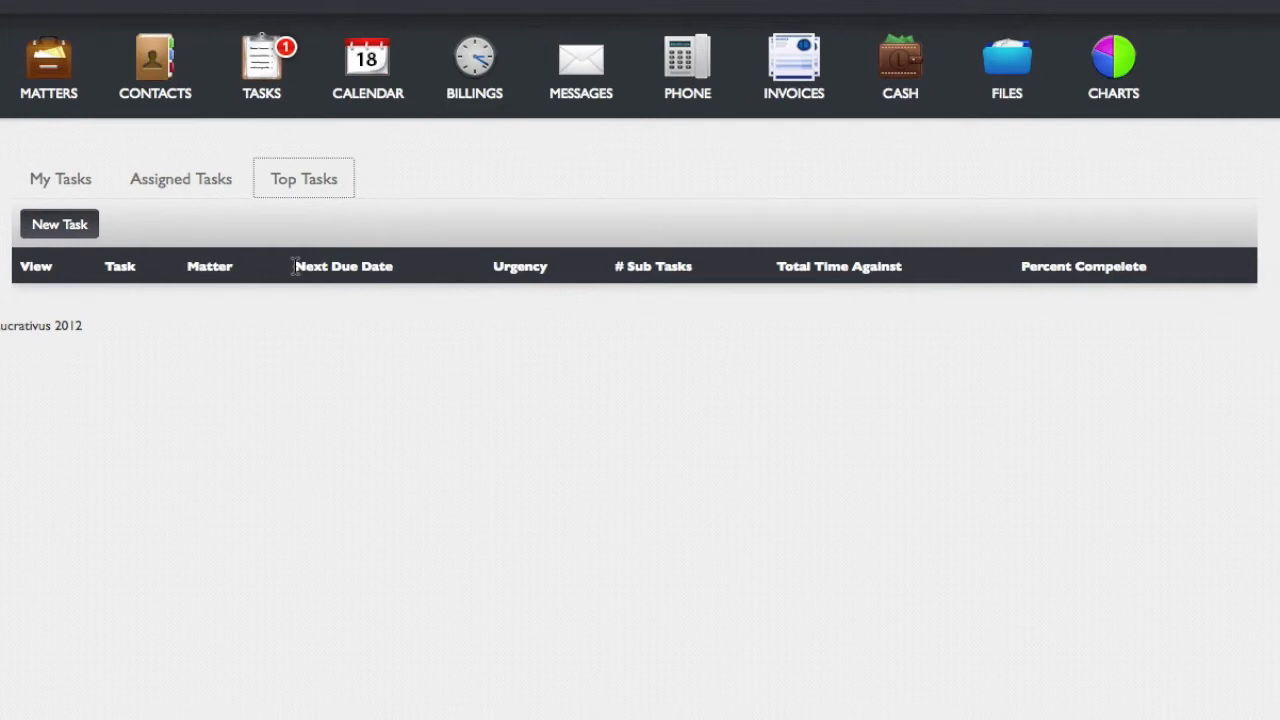
left_click(55, 172)
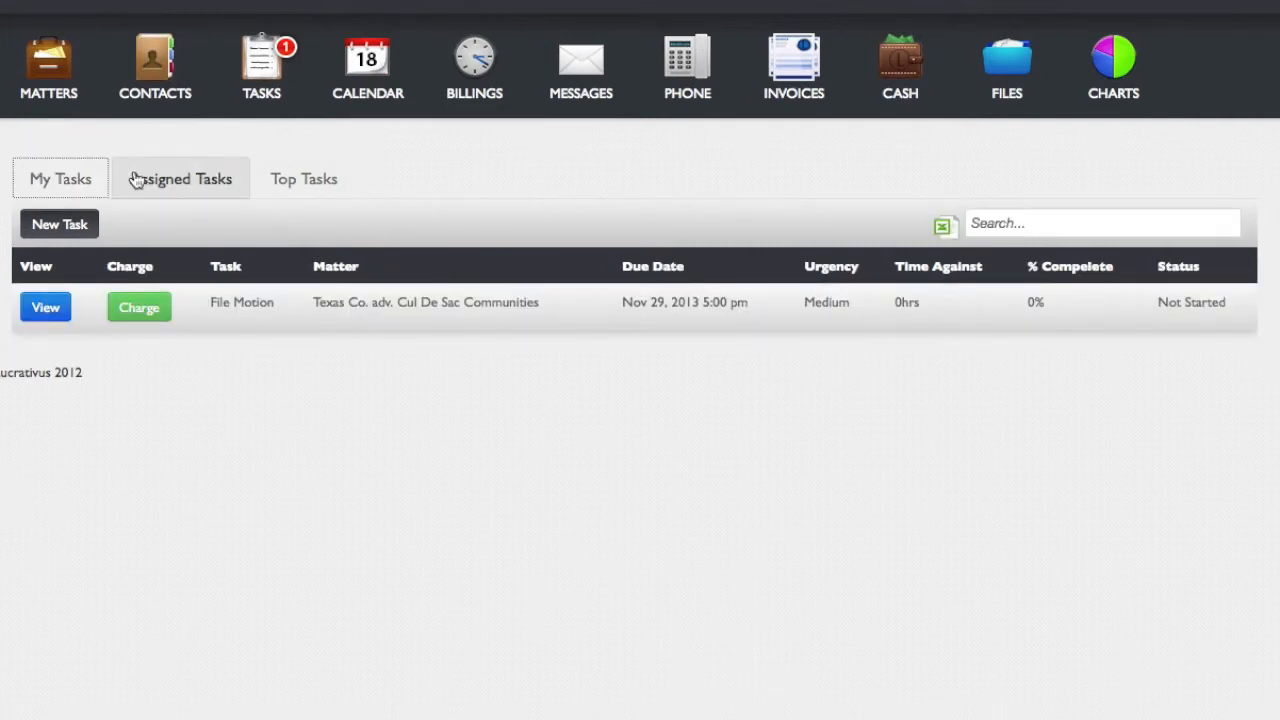
Start a new task and enter "Draft Oder to show cause" as its task name.
left_click(68, 226)
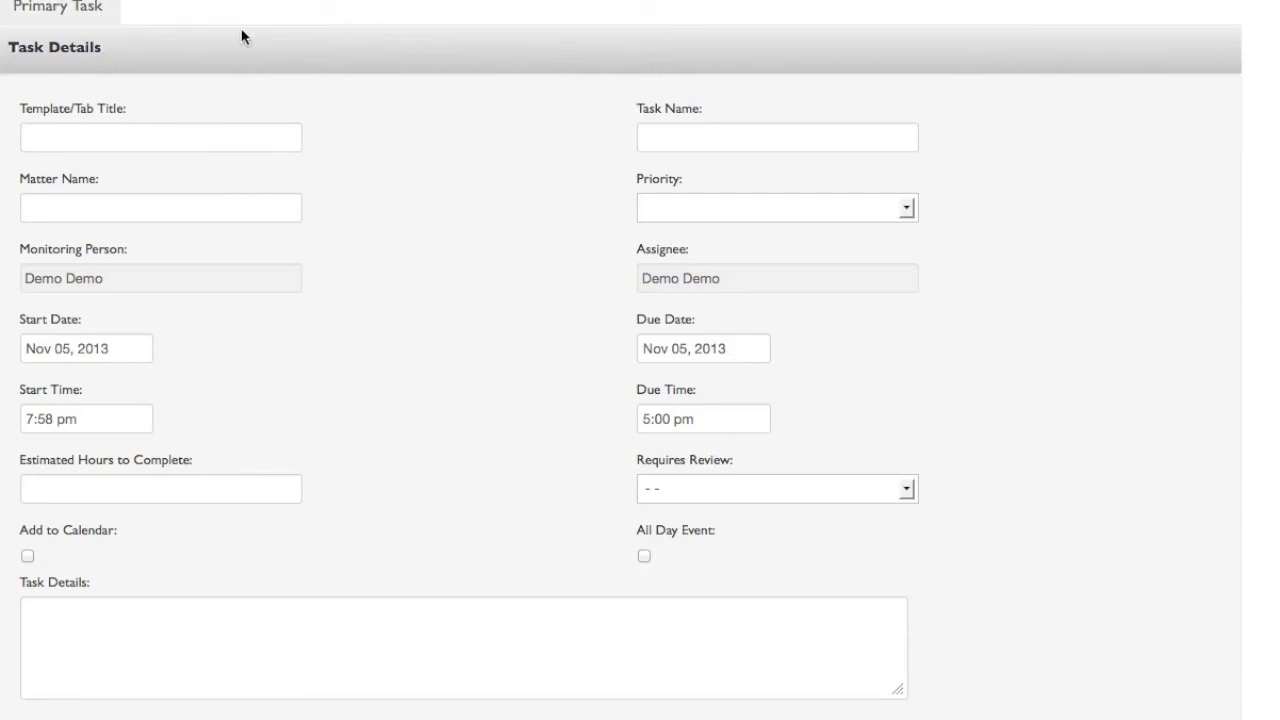
left_click(709, 133)
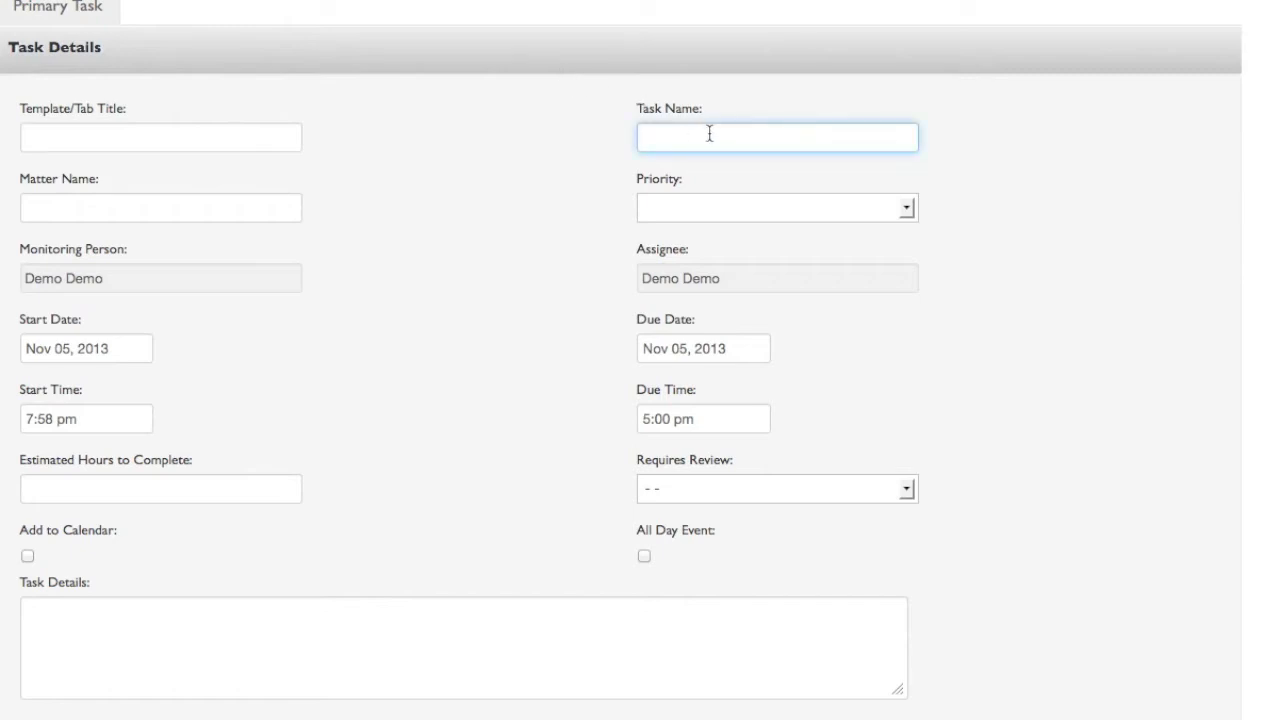
type("Draf")
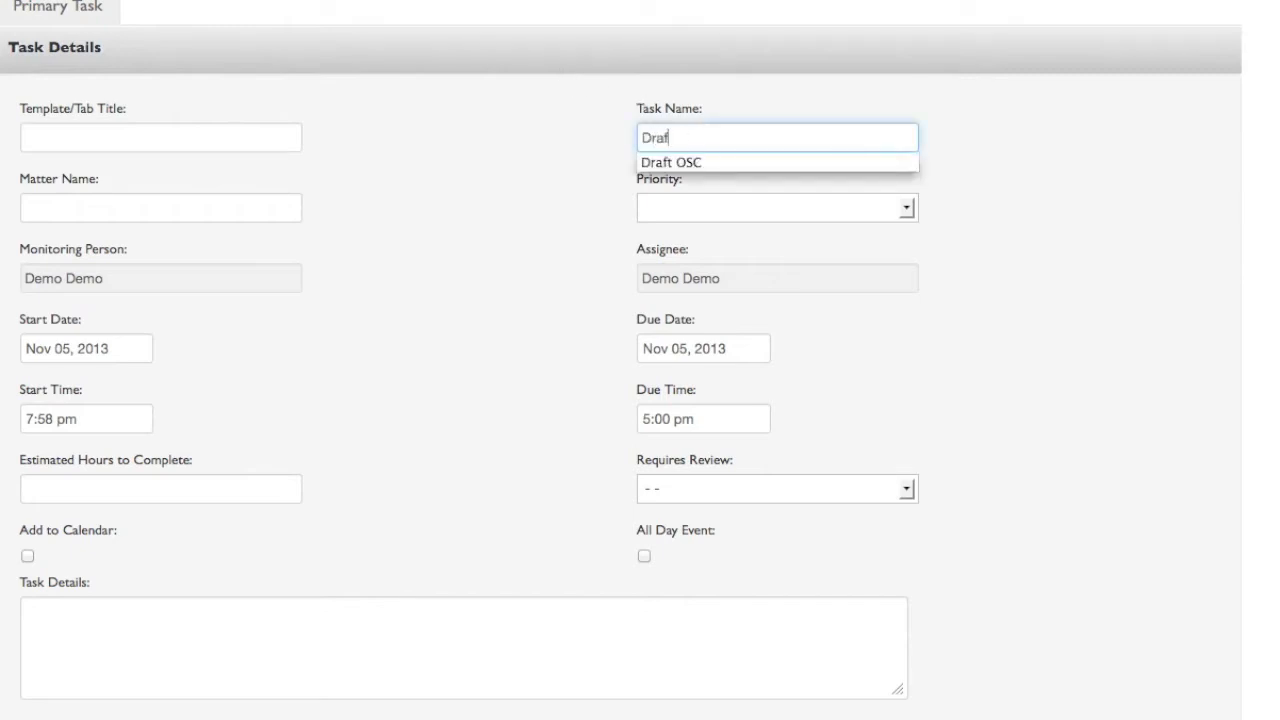
type("t Oder t")
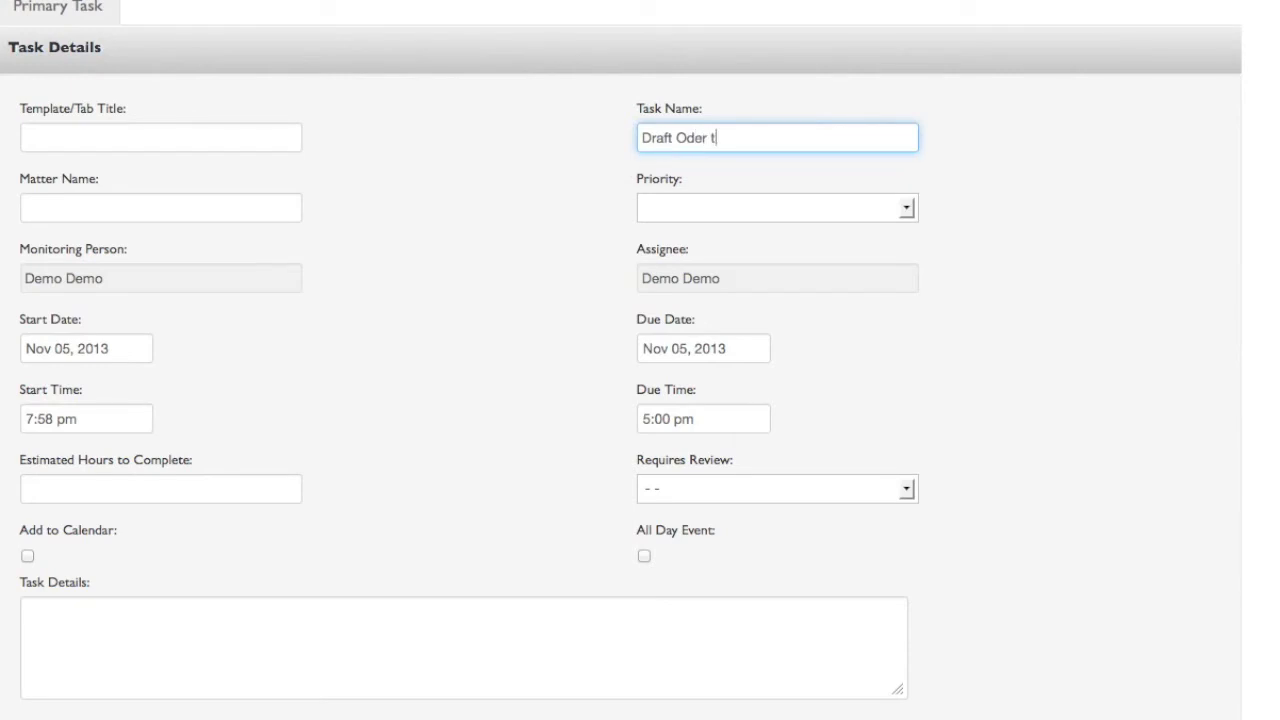
type("o show cause")
Capitalize the words "Show" and "Cause" in the task name.
key("ctrl+Left")
key("ctrl+Left")
key("Right")
key("BackSpace")
type("S")
key("ctrl+Right")
key("Right")
key("BackSpace")
type("C")
Link the task to the matter Texas Co. adv. Cul De Sac Communities and set its priority to High.
left_click(175, 211)
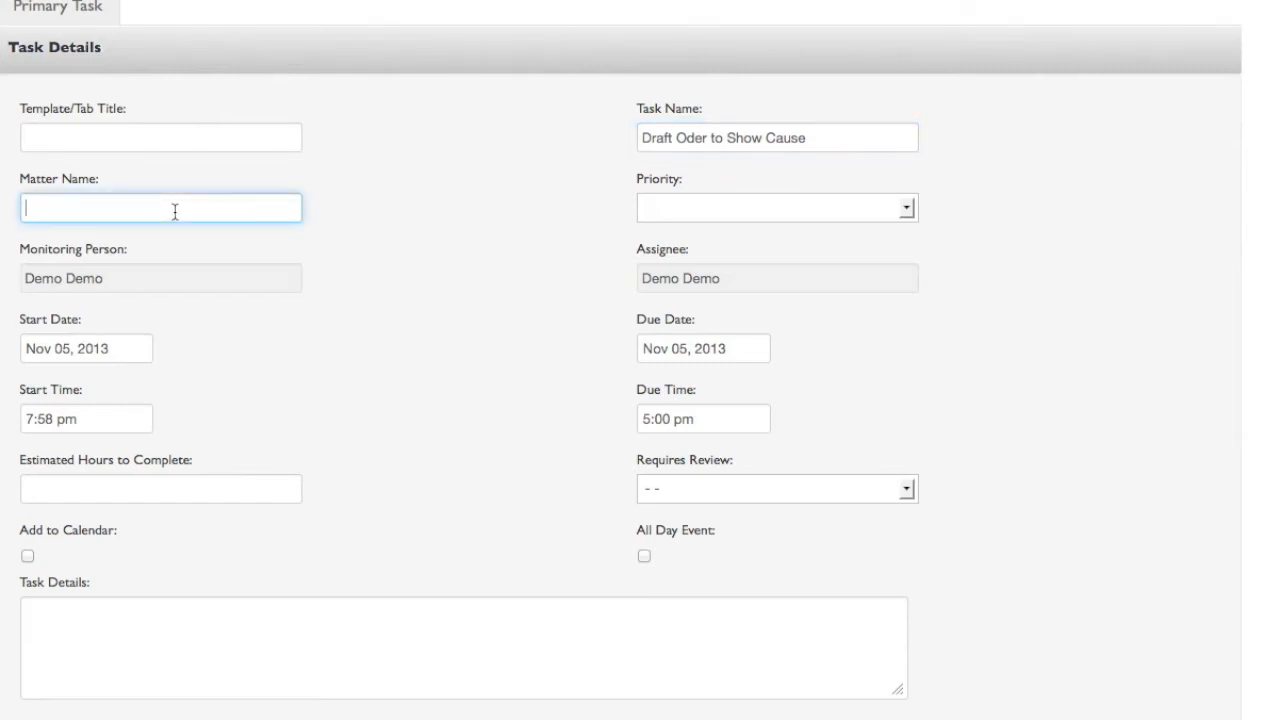
type("Texas")
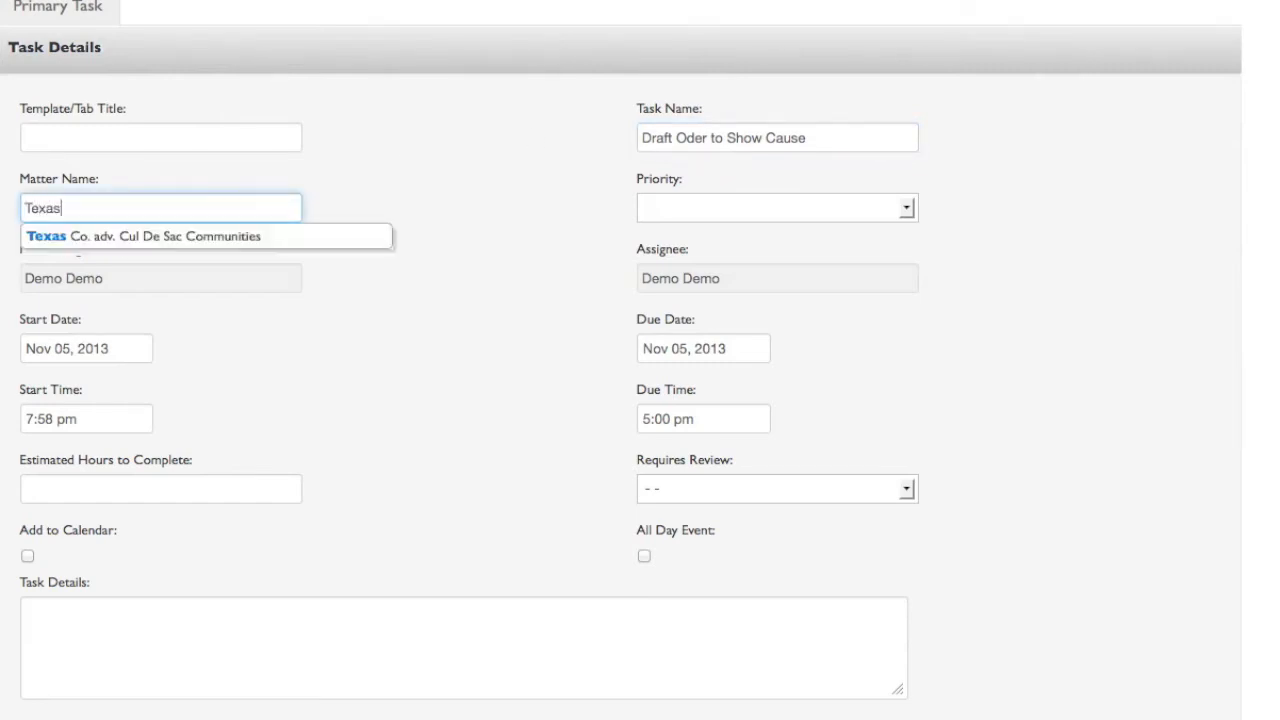
left_click(172, 238)
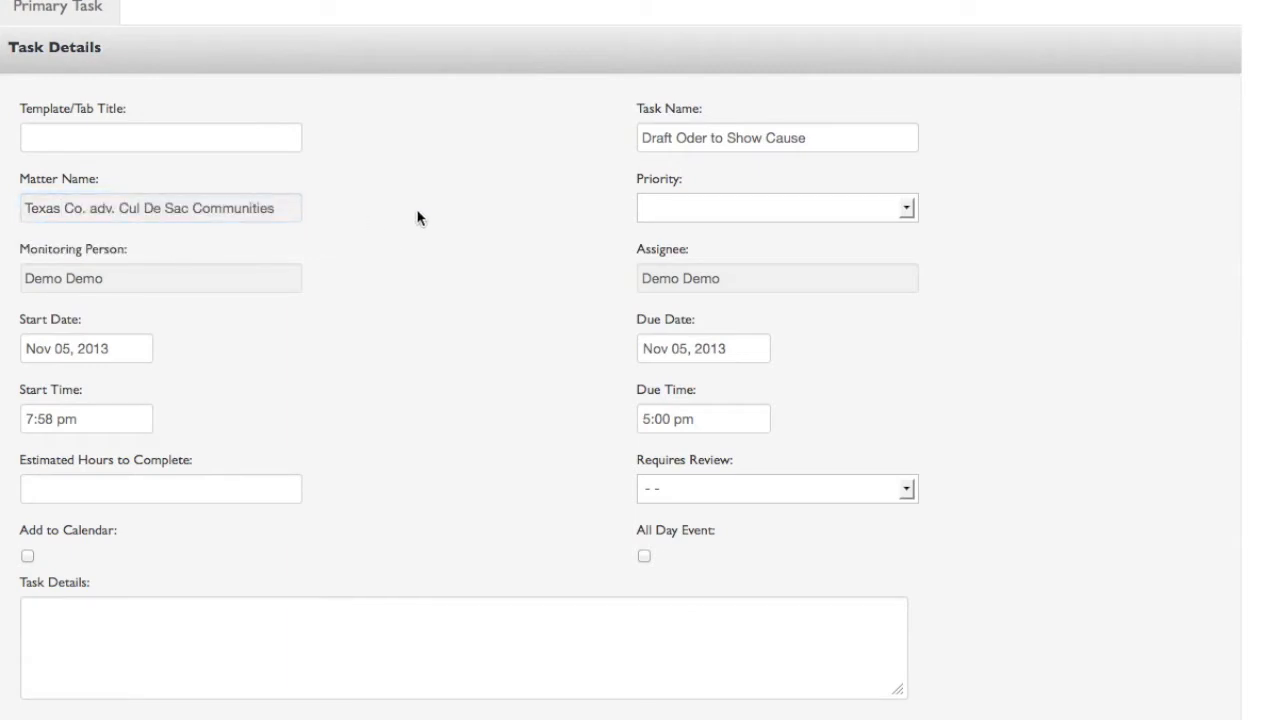
left_click(785, 208)
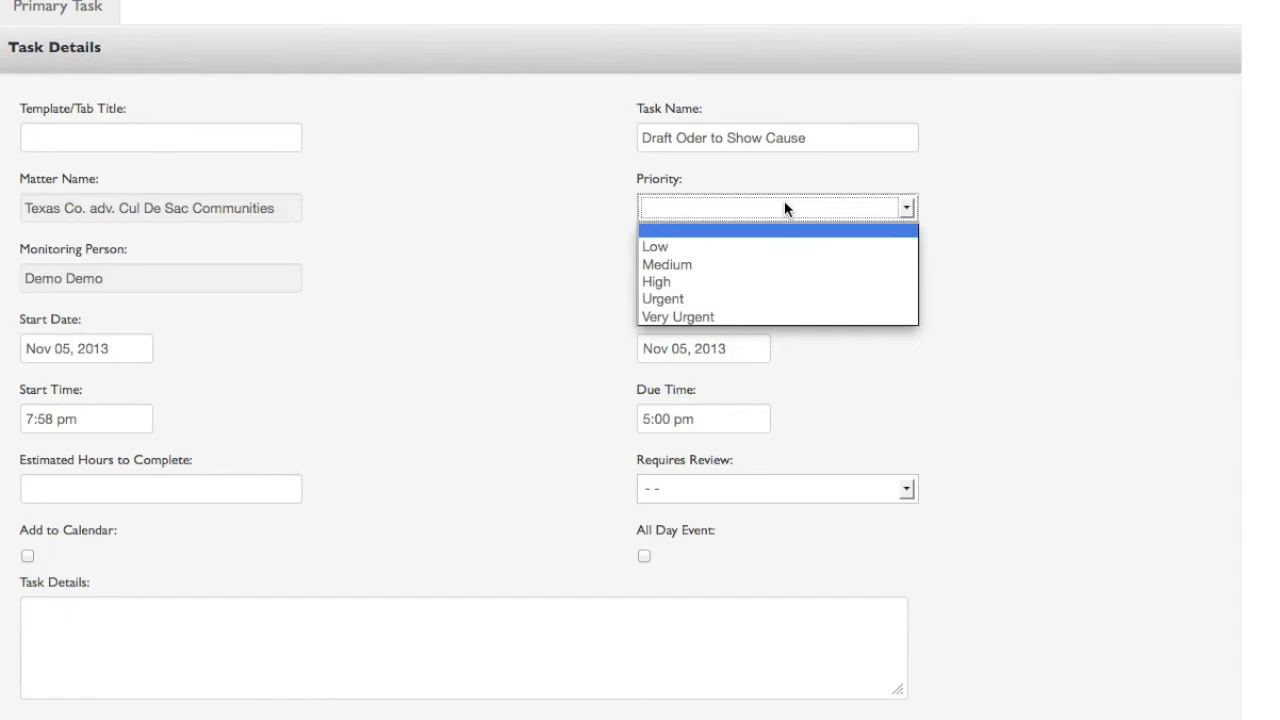
left_click(710, 282)
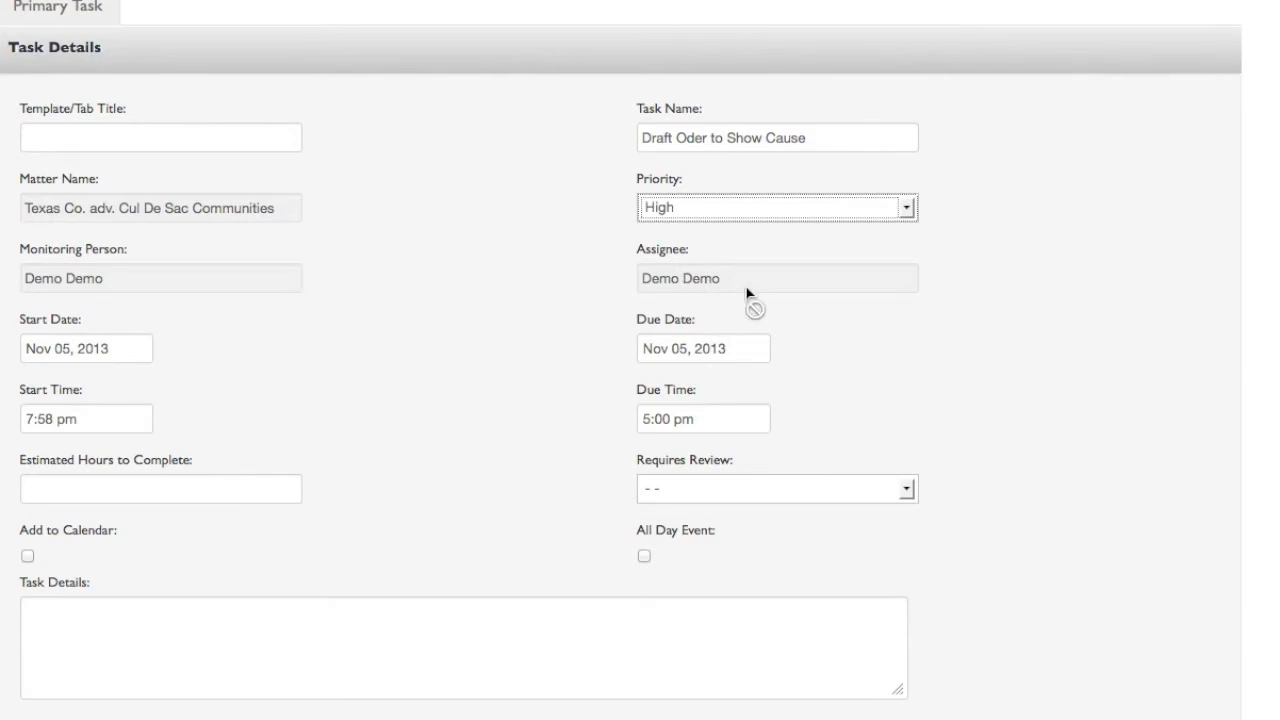
Replace the task's assignee with the firm's attorney.
left_click(748, 282)
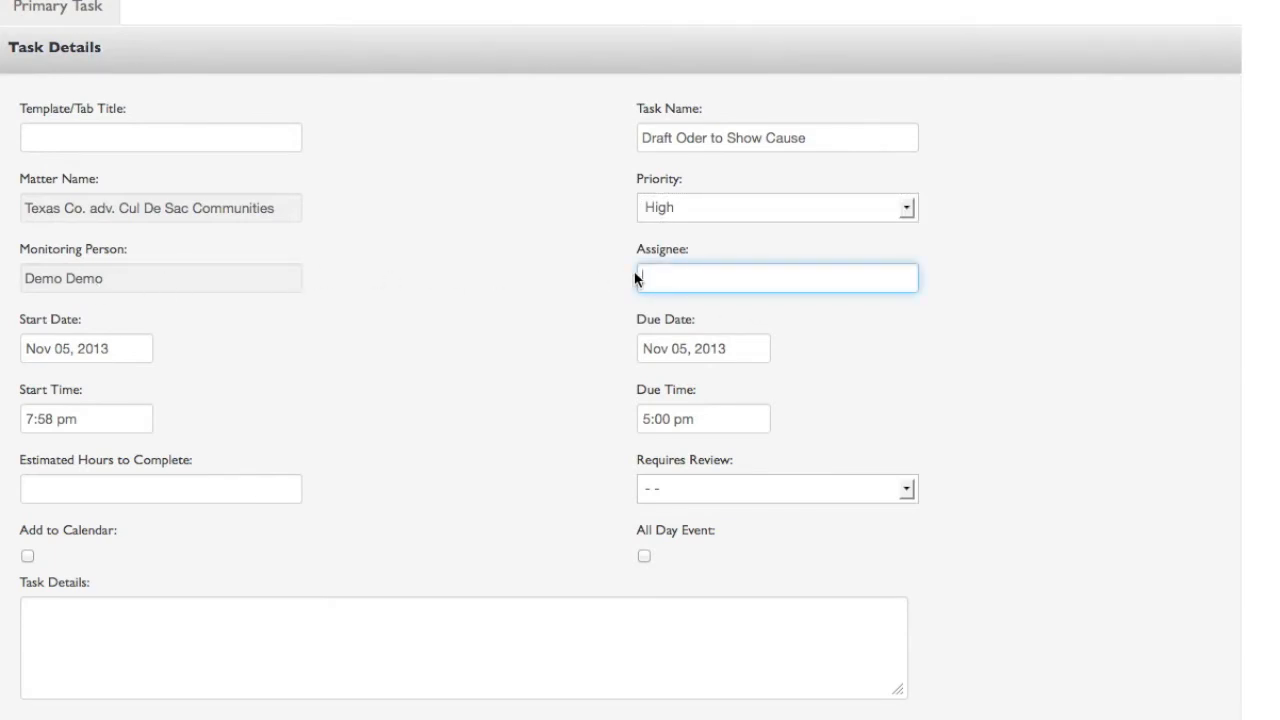
type("Dew")
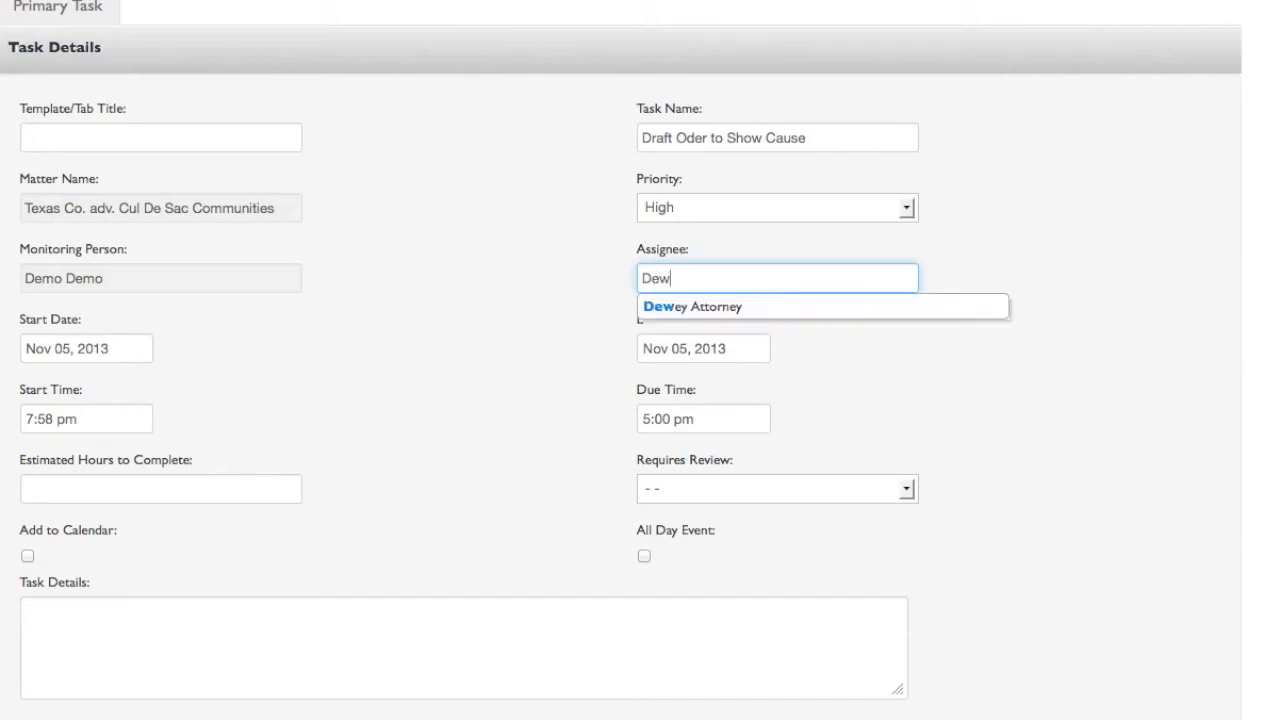
left_click(665, 306)
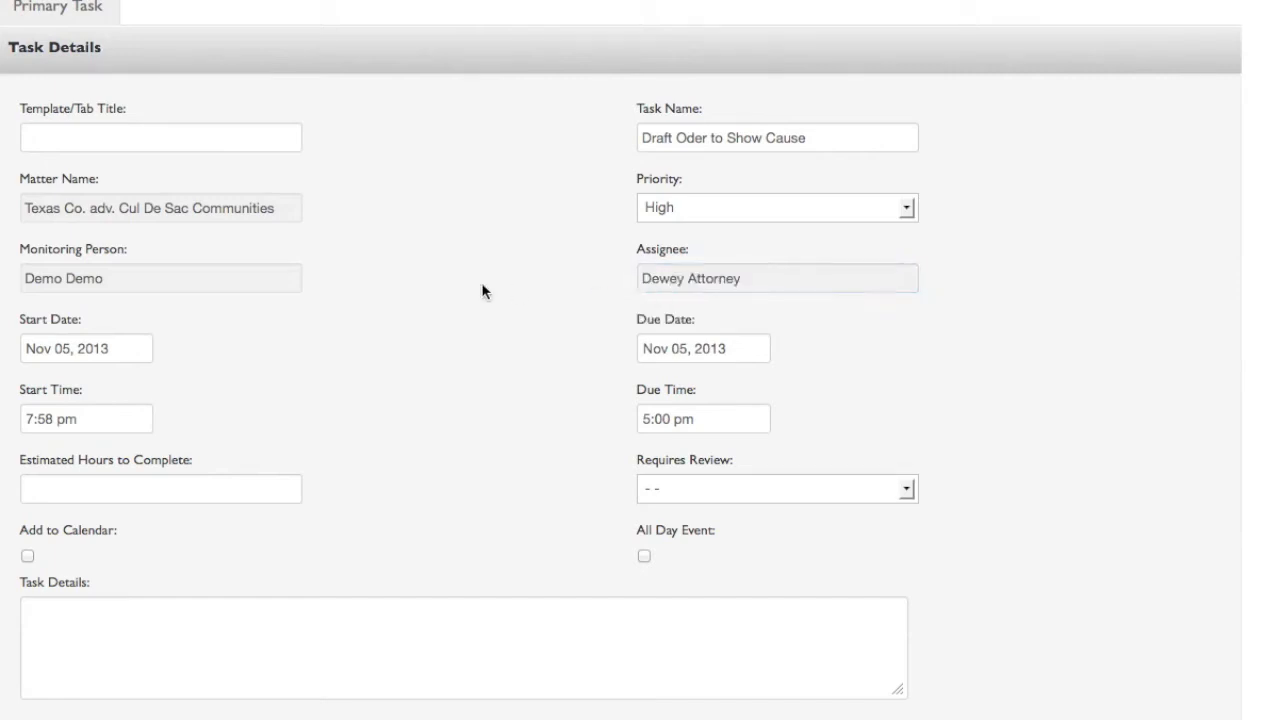
Set the task's due date to Nov 08, 2013.
left_click(765, 350)
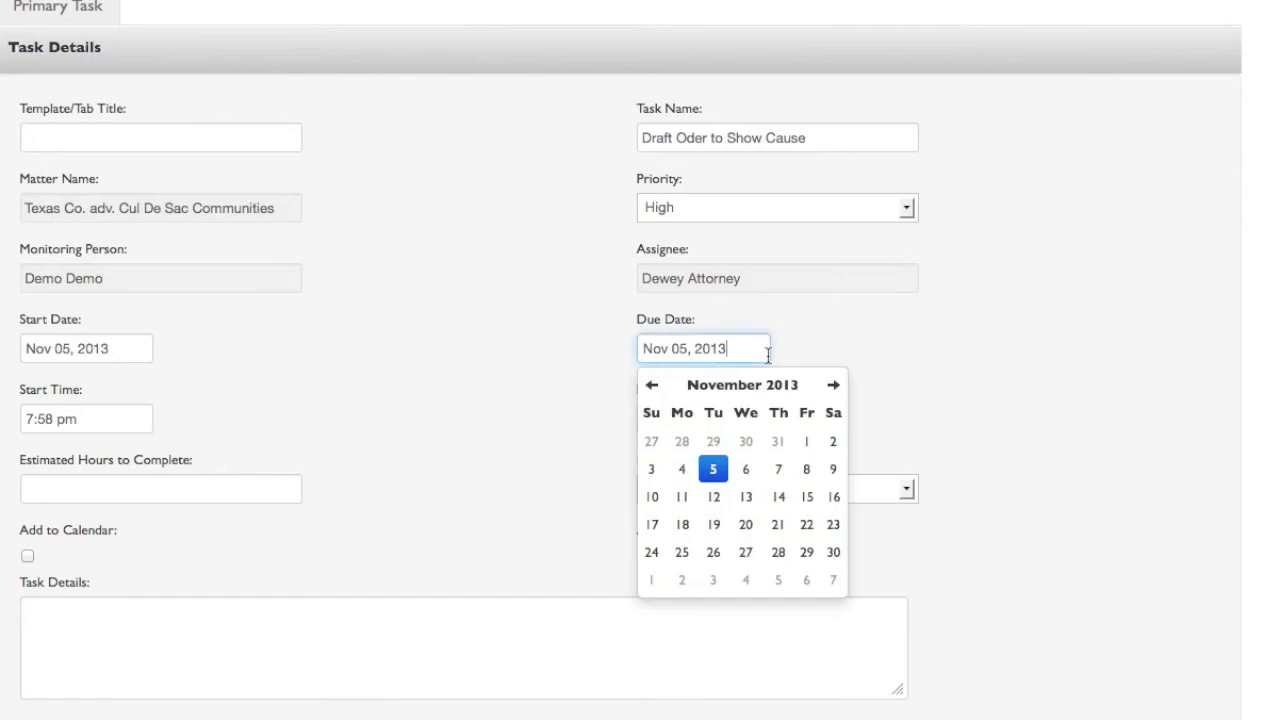
left_click(808, 472)
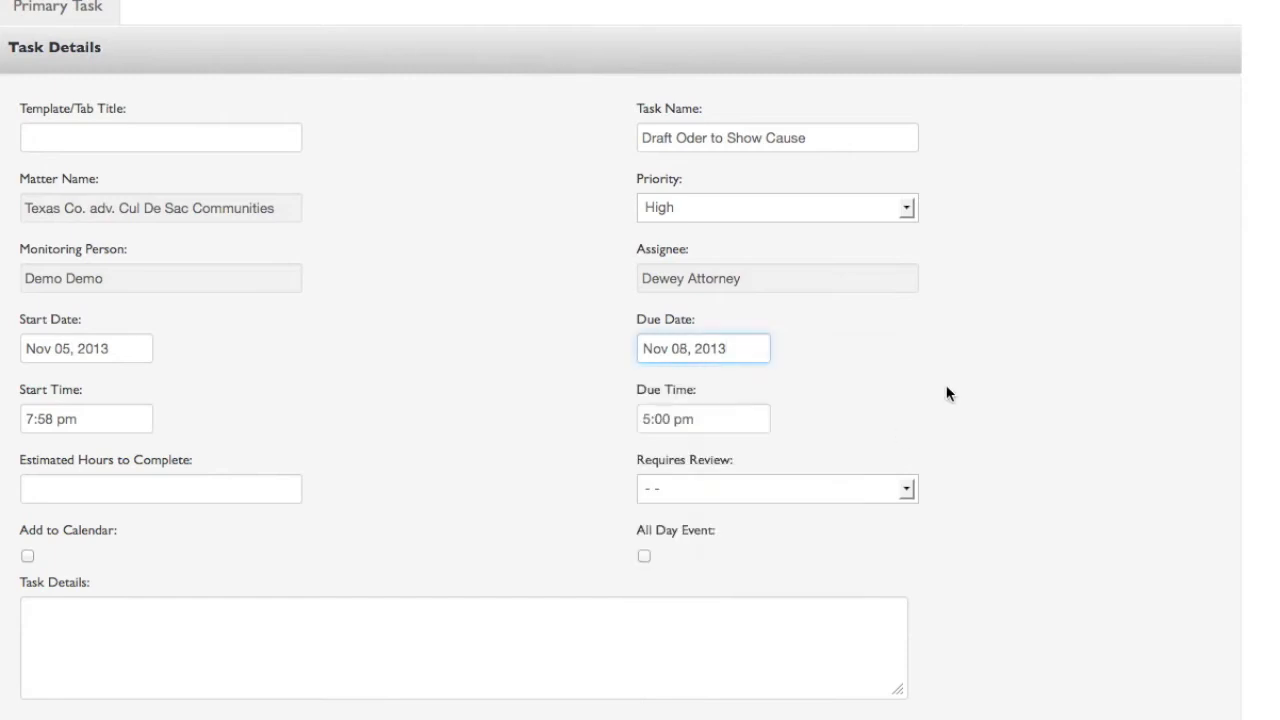
left_click(718, 420)
left_click(874, 383)
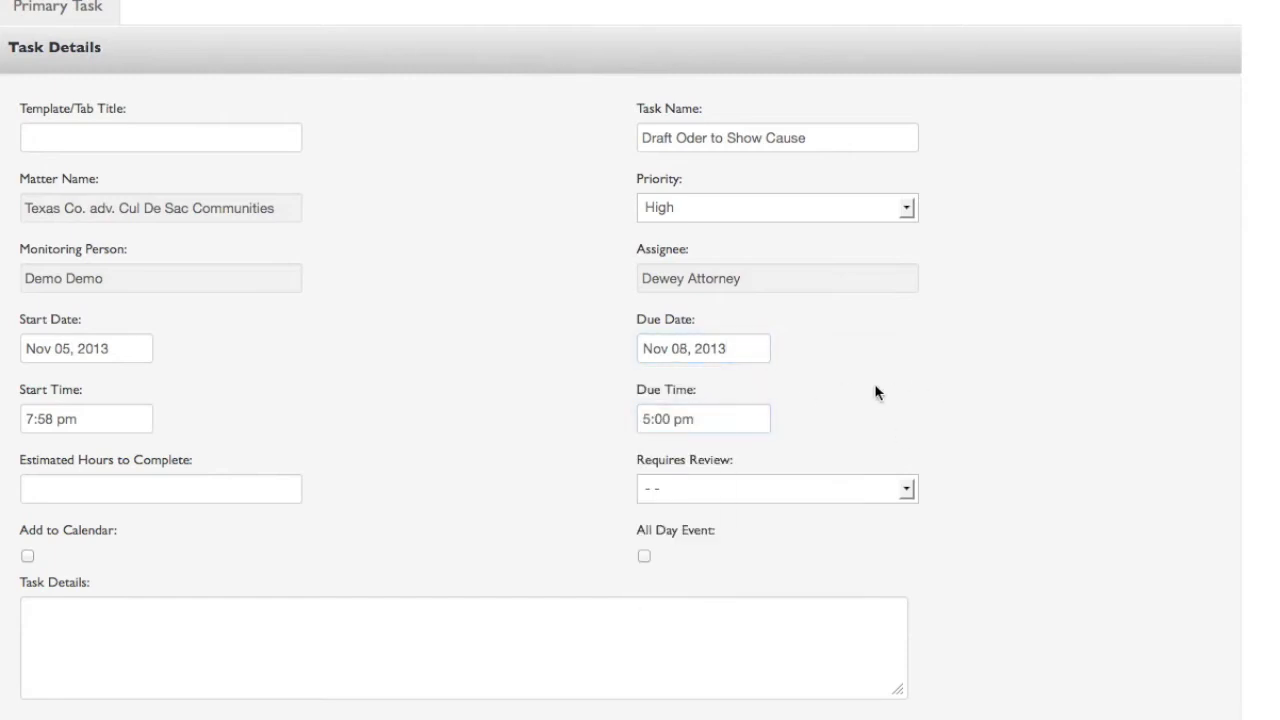
Set the estimated hours to complete to 5.00 and mark the task as requiring review.
left_click(130, 489)
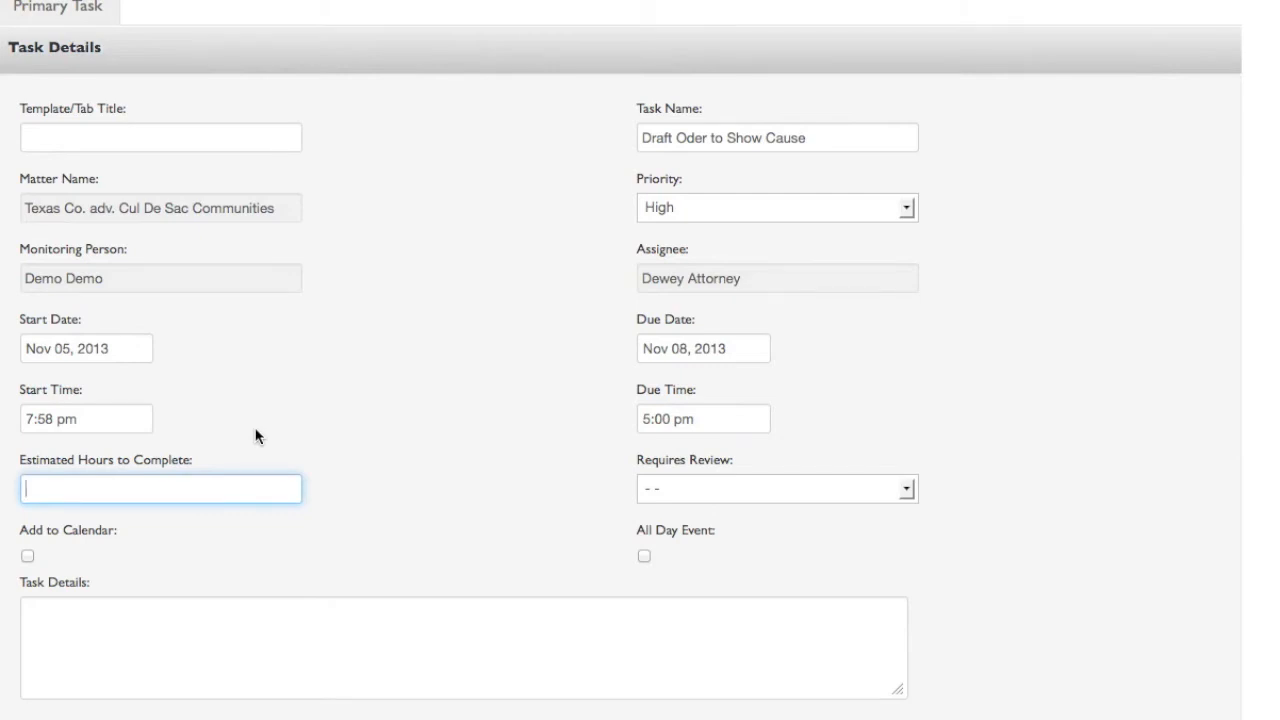
type("5.00")
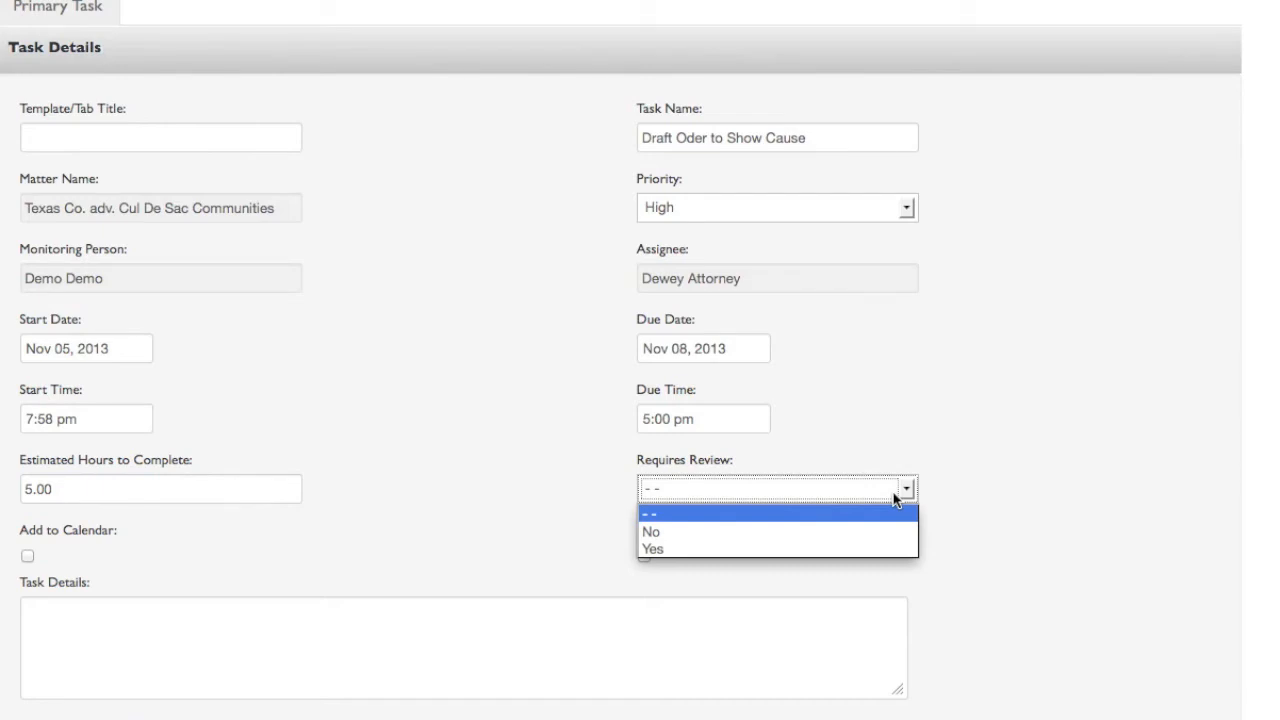
left_click(833, 546)
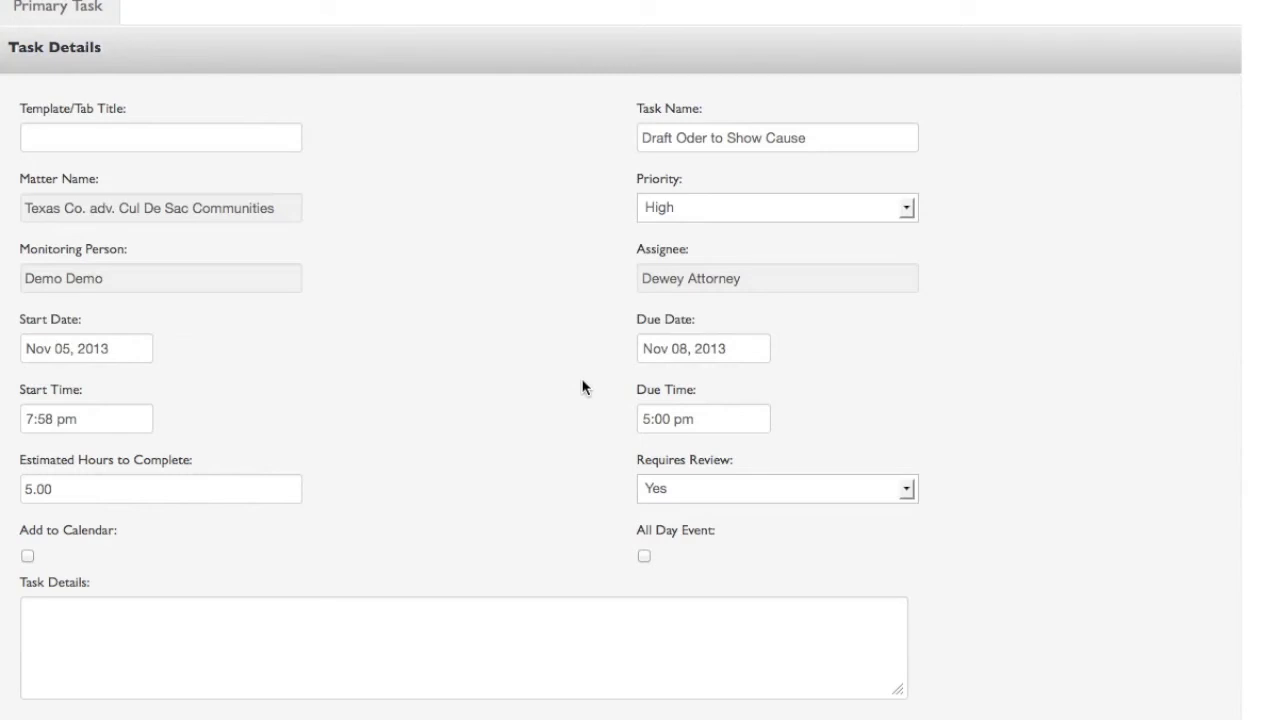
Enter "Drafted order to show cause." as the task details.
left_click(349, 623)
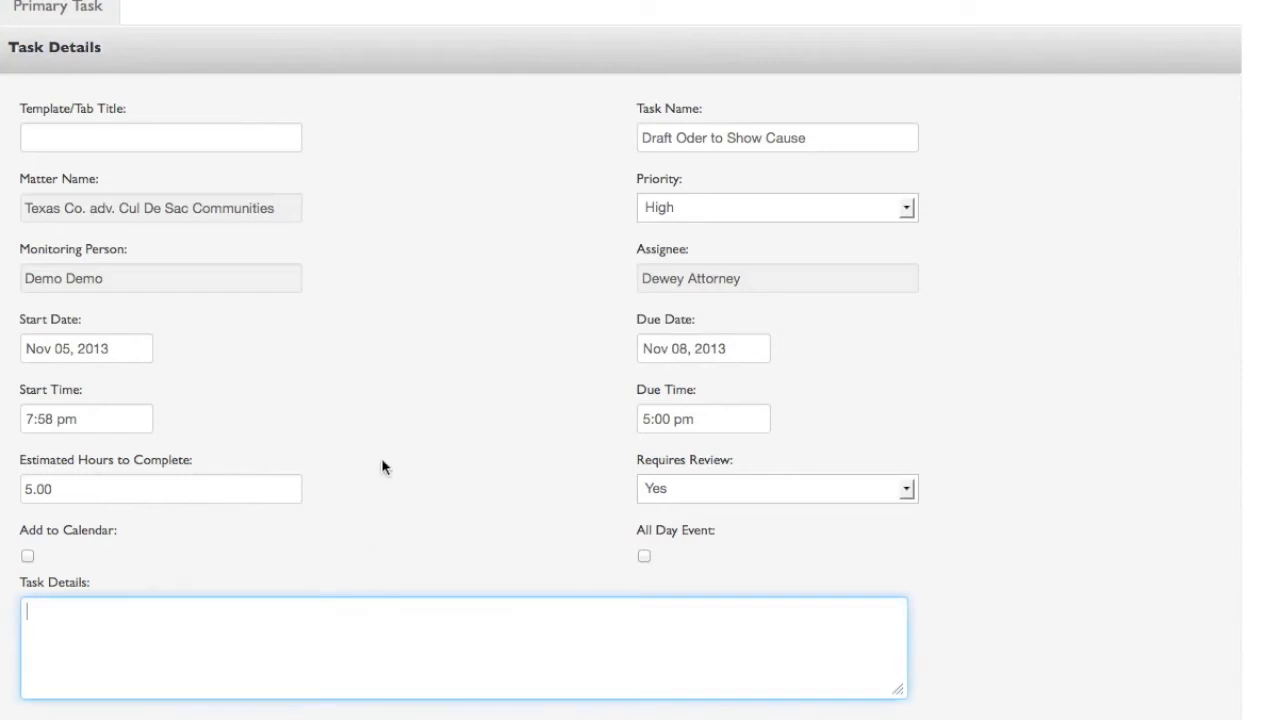
scroll(409, 449, "down", 3)
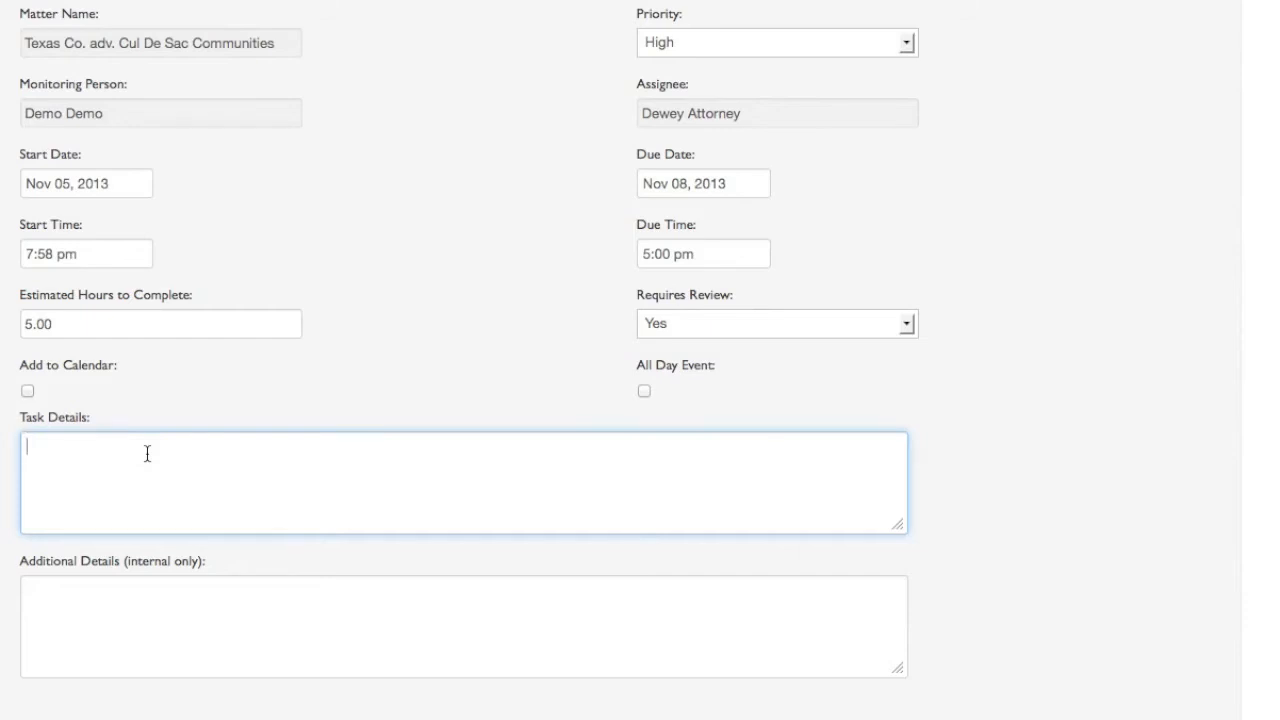
type("Drafted order to show cause")
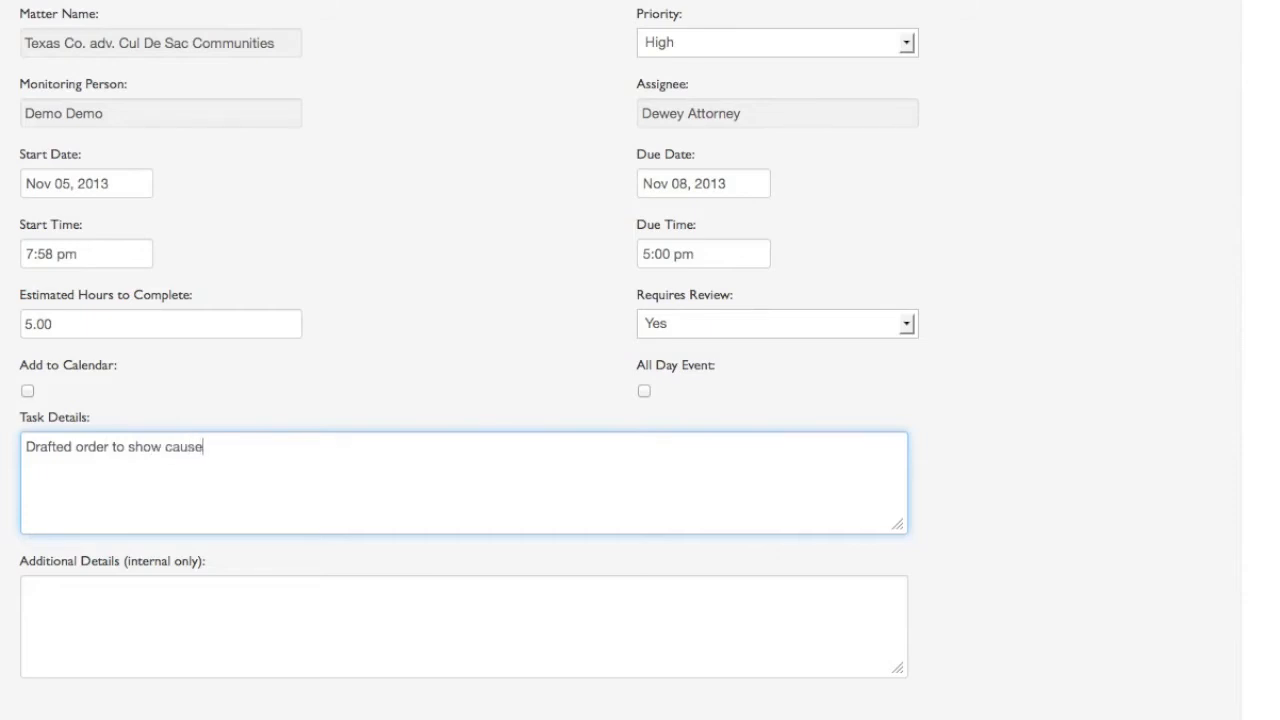
type(".")
Enter internal details "Be very careful to not spend too much time on this task, the client is on a limited budget." and save the task.
key("Tab")
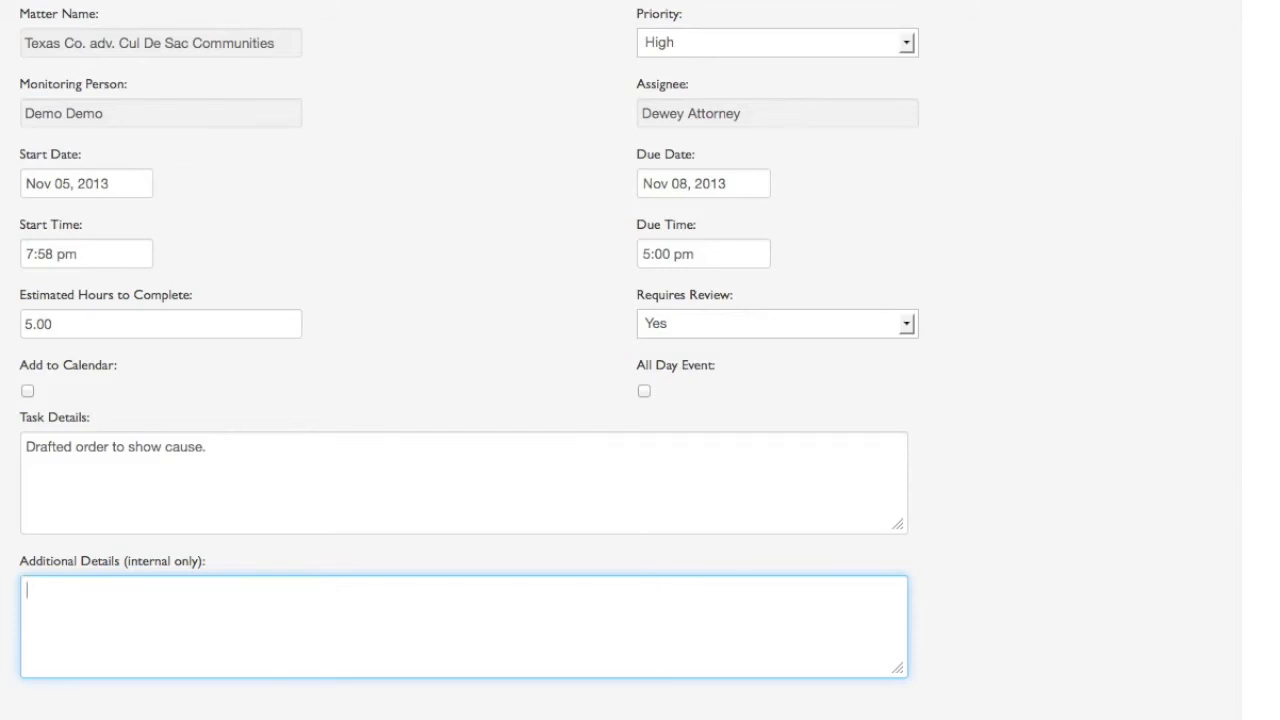
type("Be very careful to not spend too")
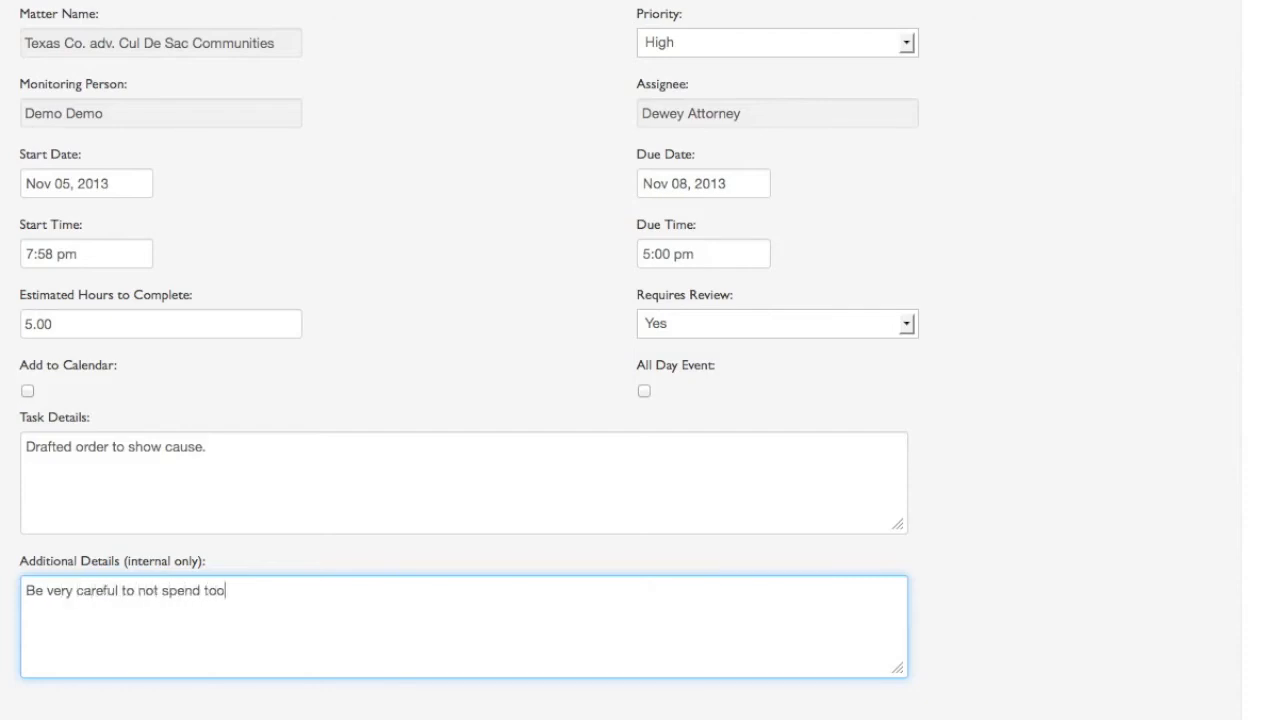
type(" much time on this t")
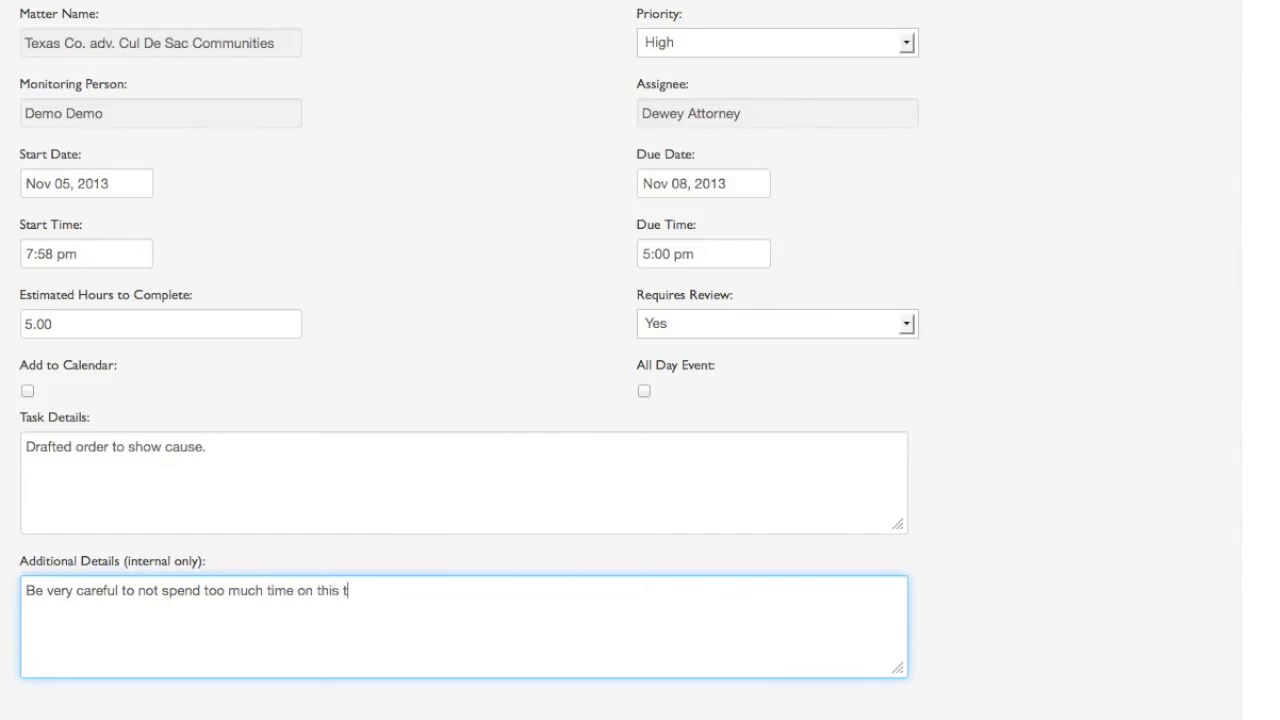
type("ask, the client is on a")
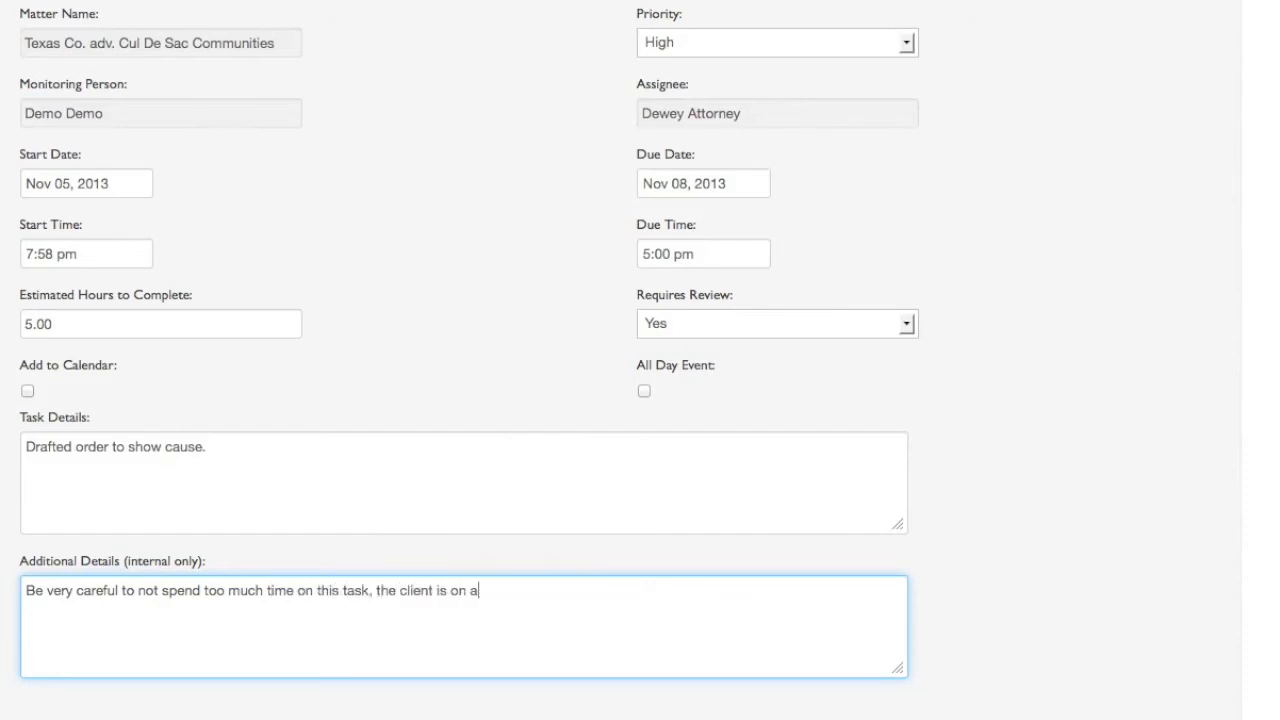
type(" limited budget.")
scroll(1080, 454, "down", 4)
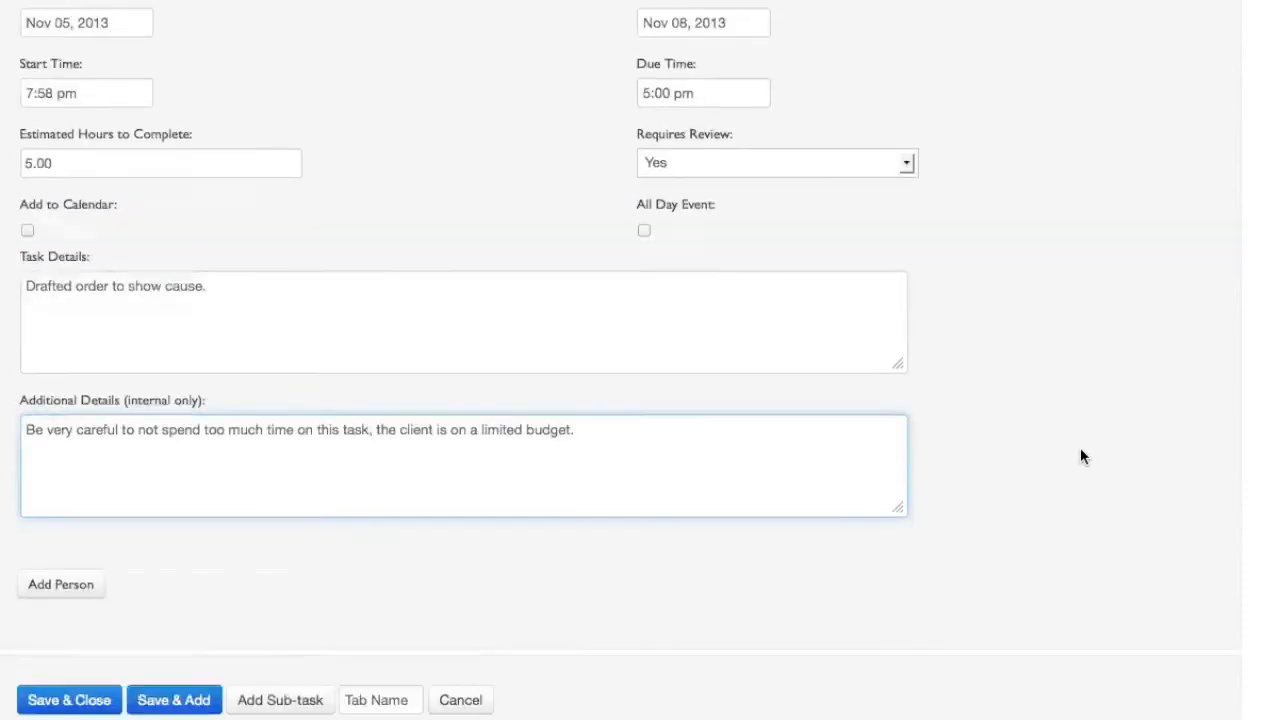
left_click(82, 689)
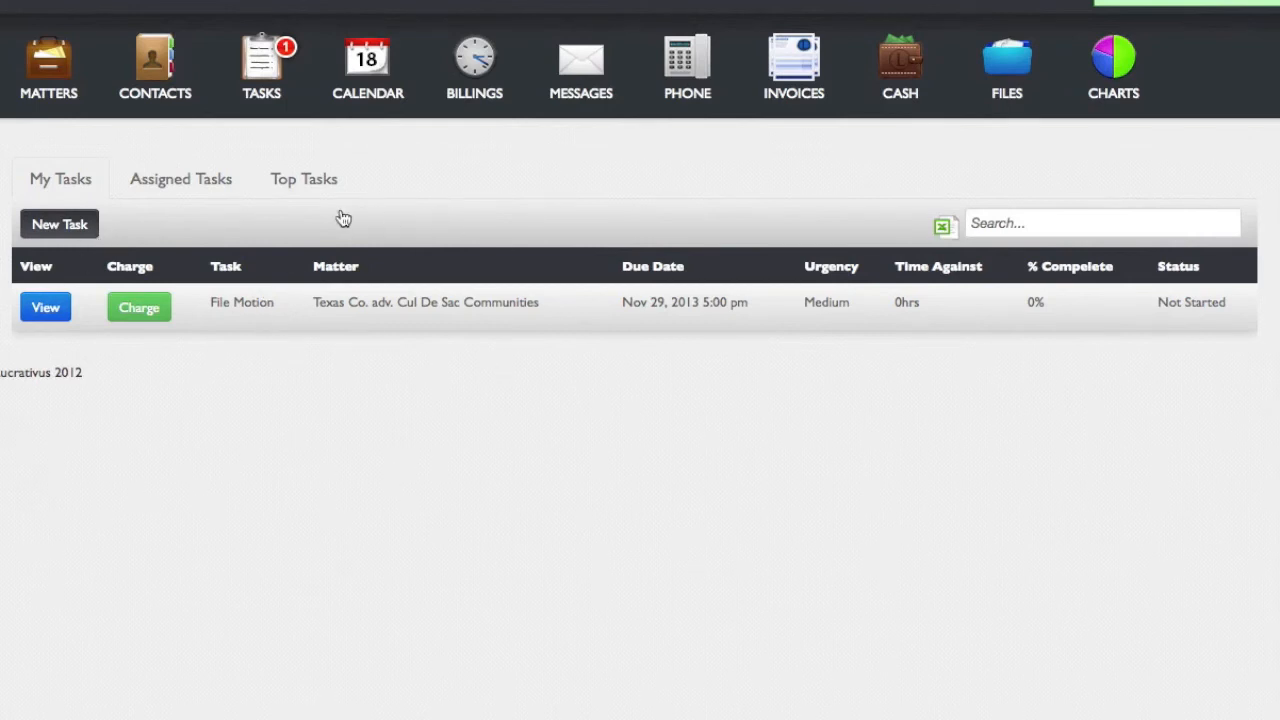
Open the order to show cause task from the assigned tasks list and review its details.
left_click(213, 184)
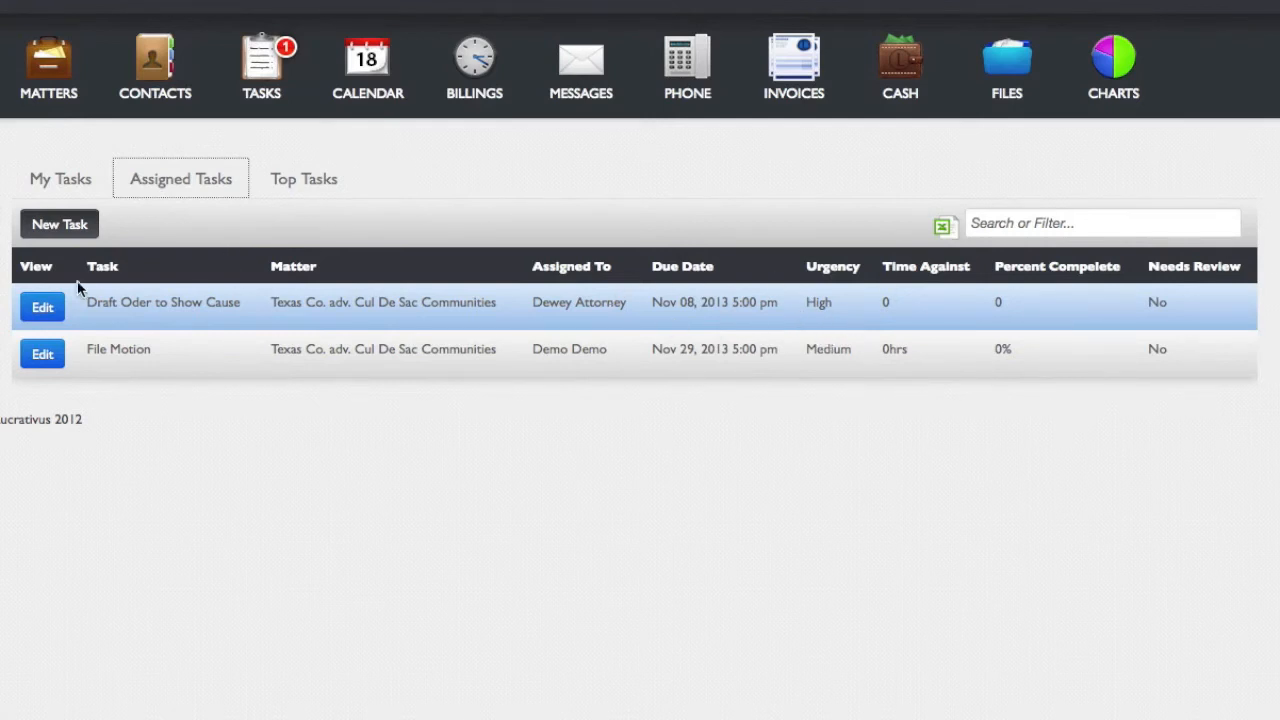
left_click(48, 311)
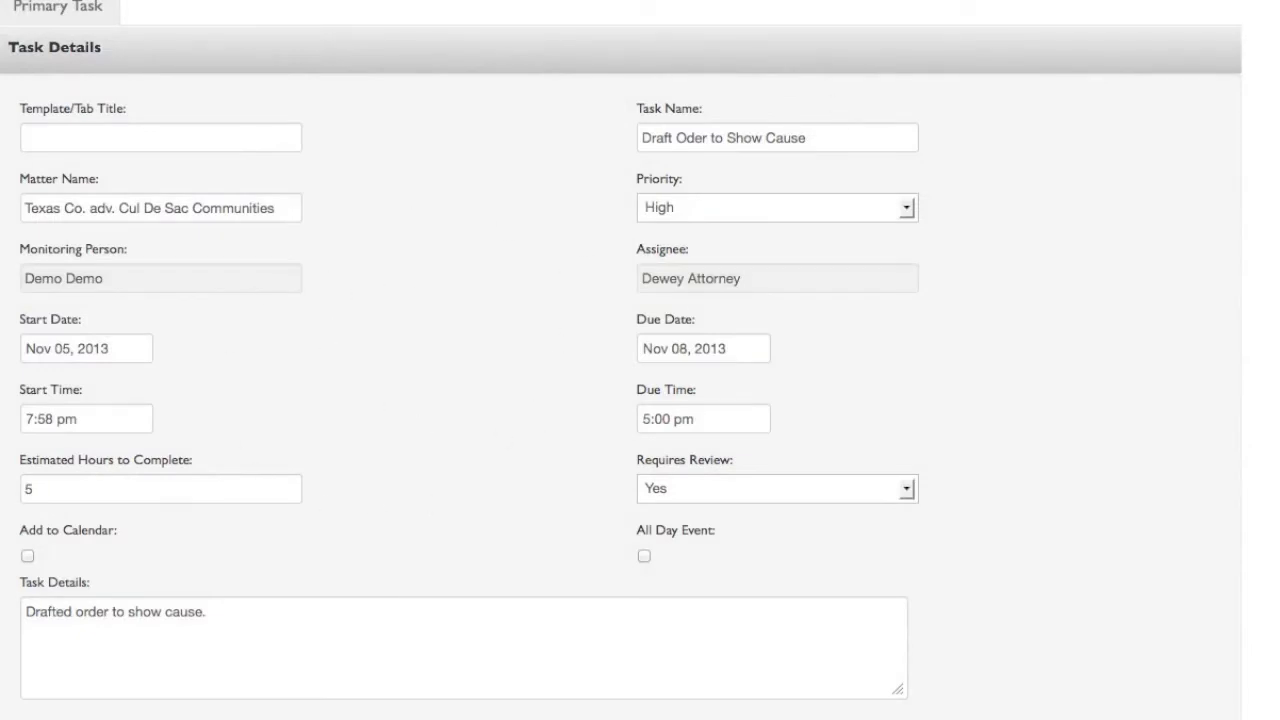
scroll(1109, 100, "down", 5)
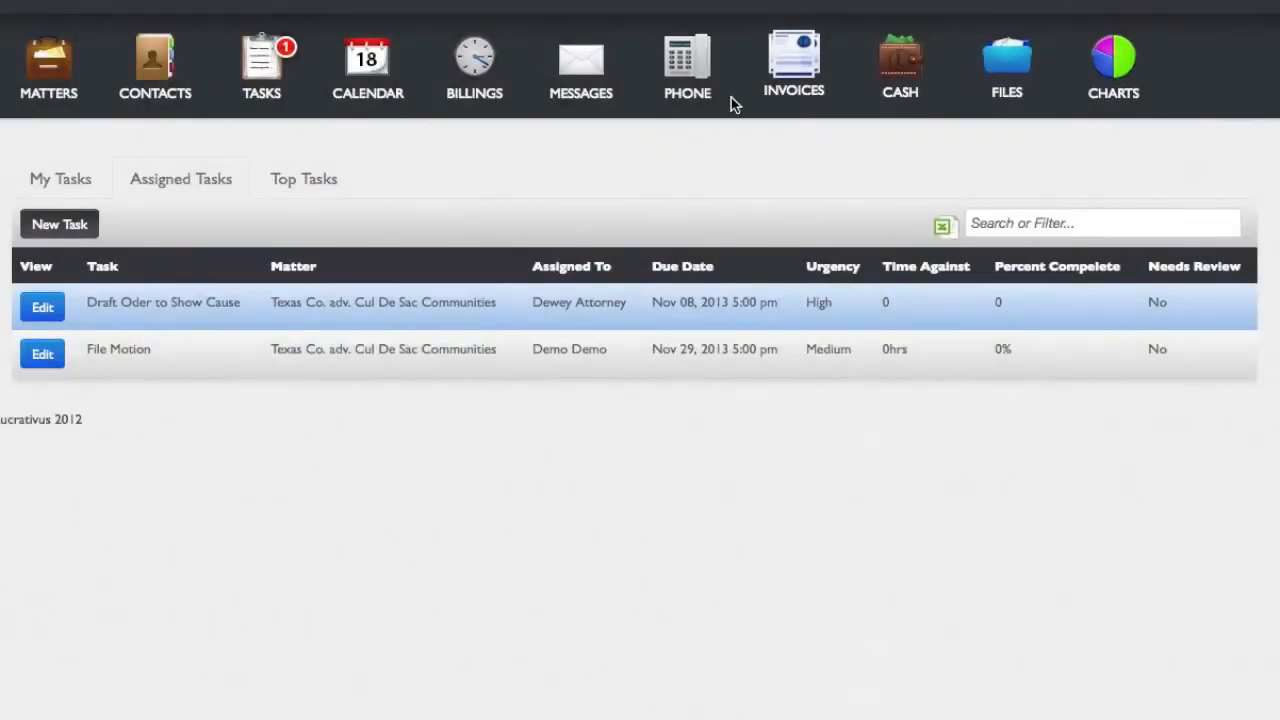
View the File Motion task among your own tasks and read its task description.
left_click(86, 178)
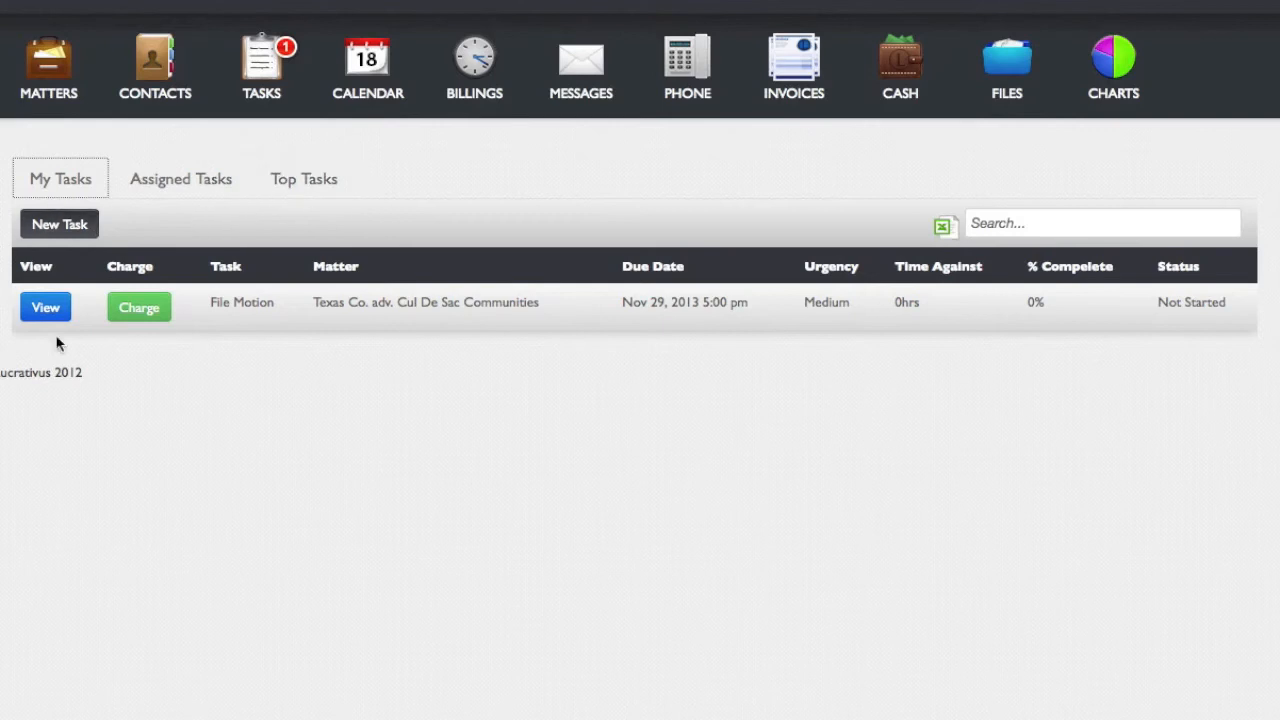
left_click(47, 310)
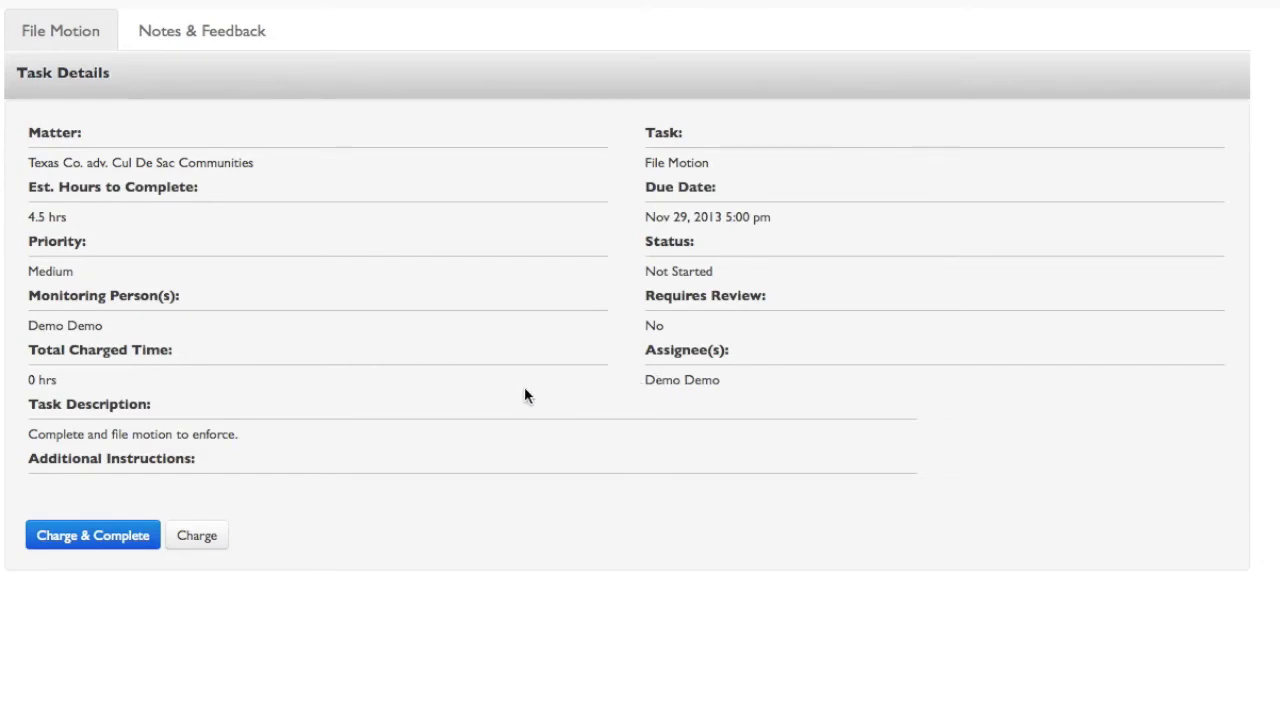
triple_click(174, 445)
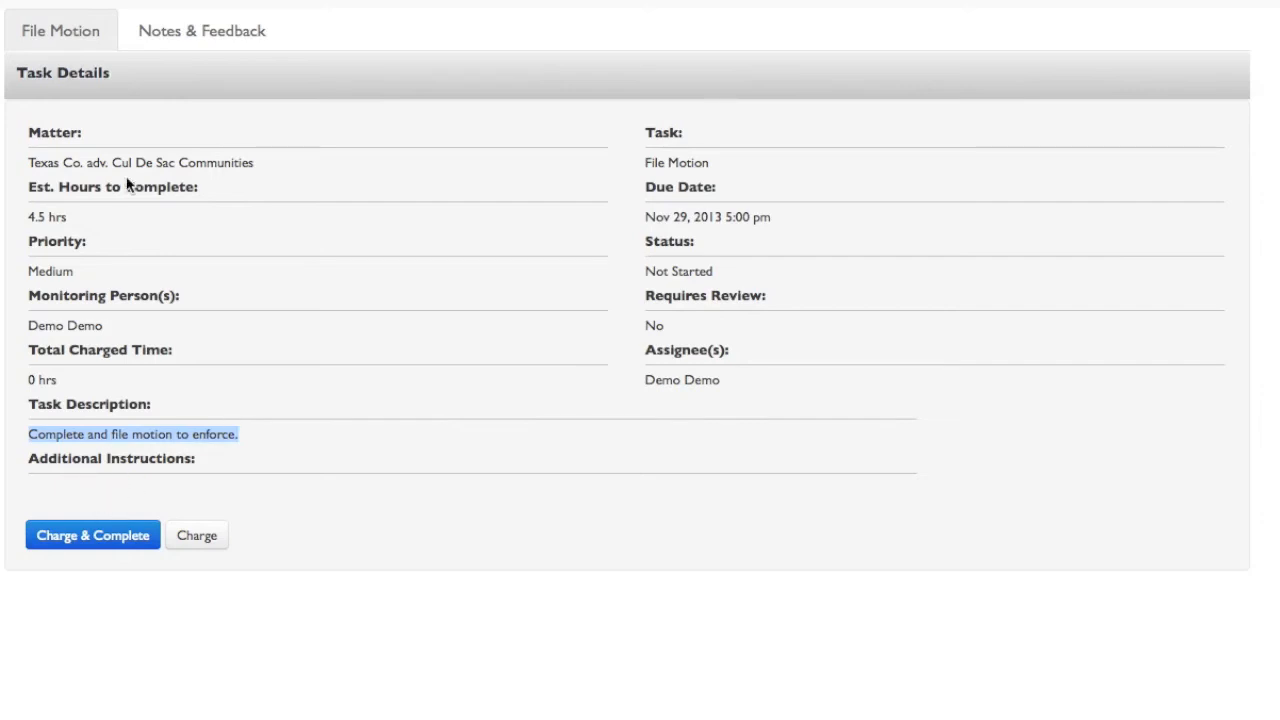
Start a note on the File Motion task with the title "Good research informationm".
left_click(212, 49)
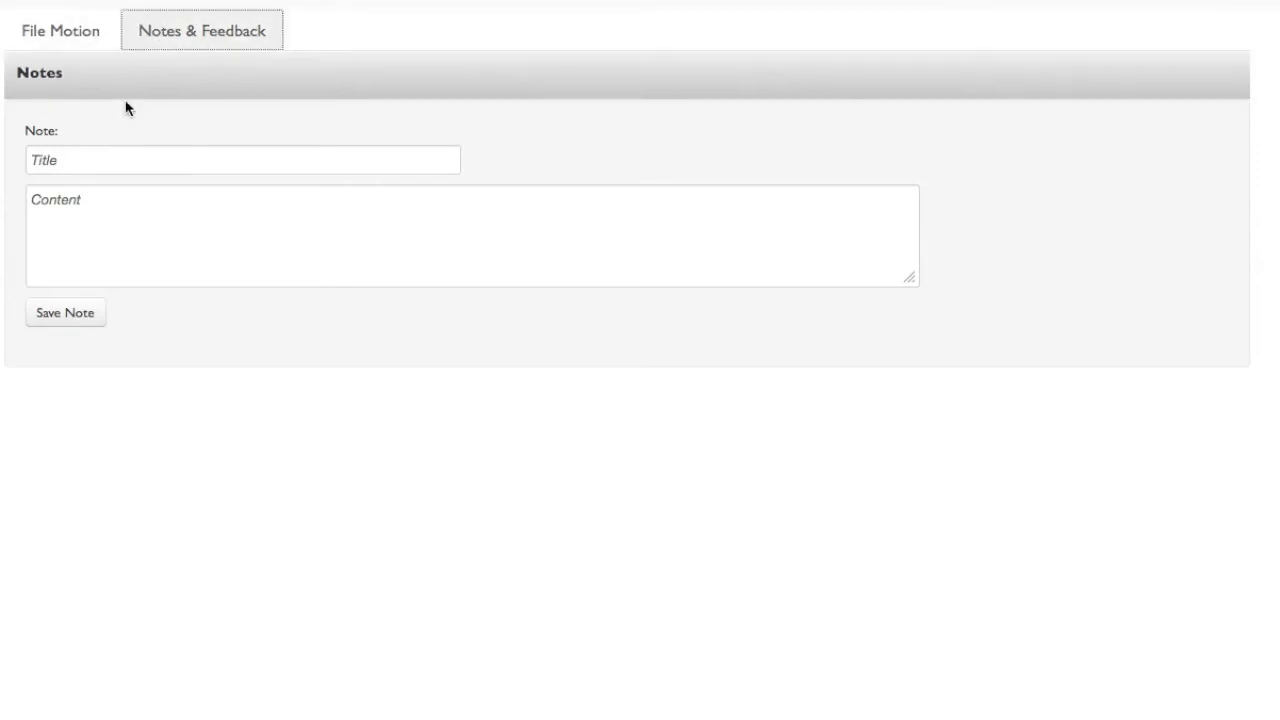
left_click(96, 165)
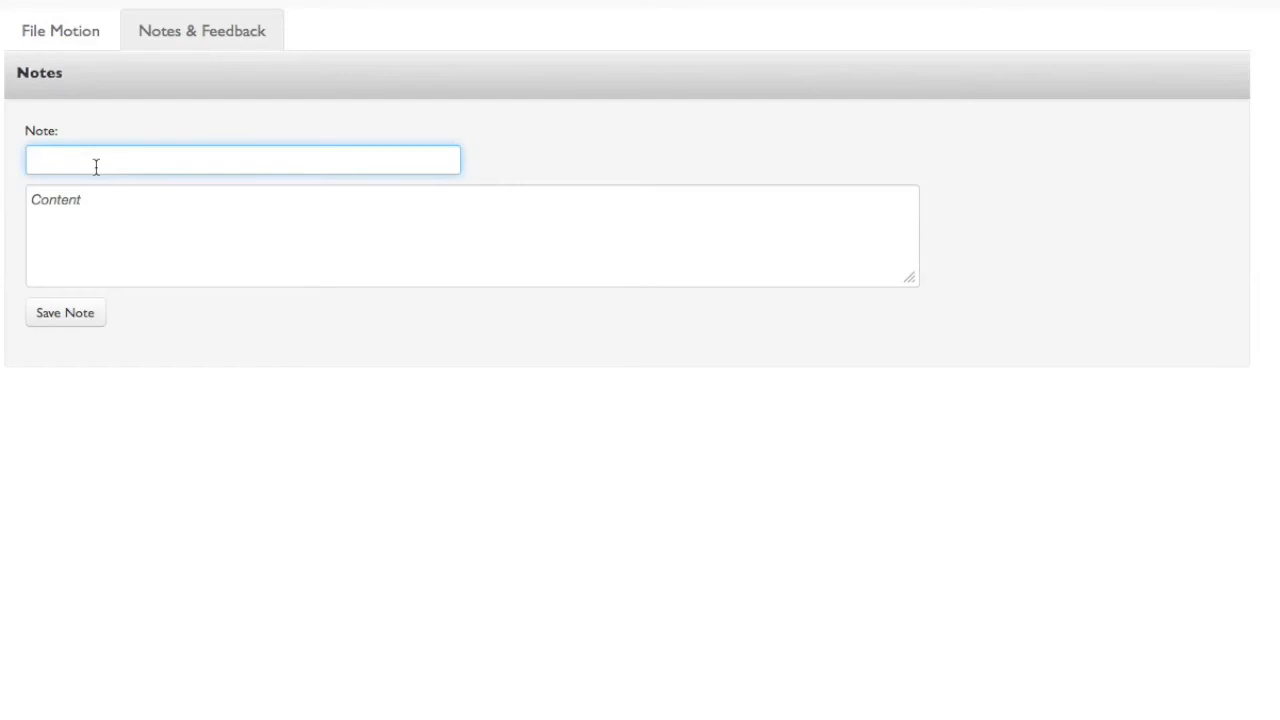
type("Good research informationm")
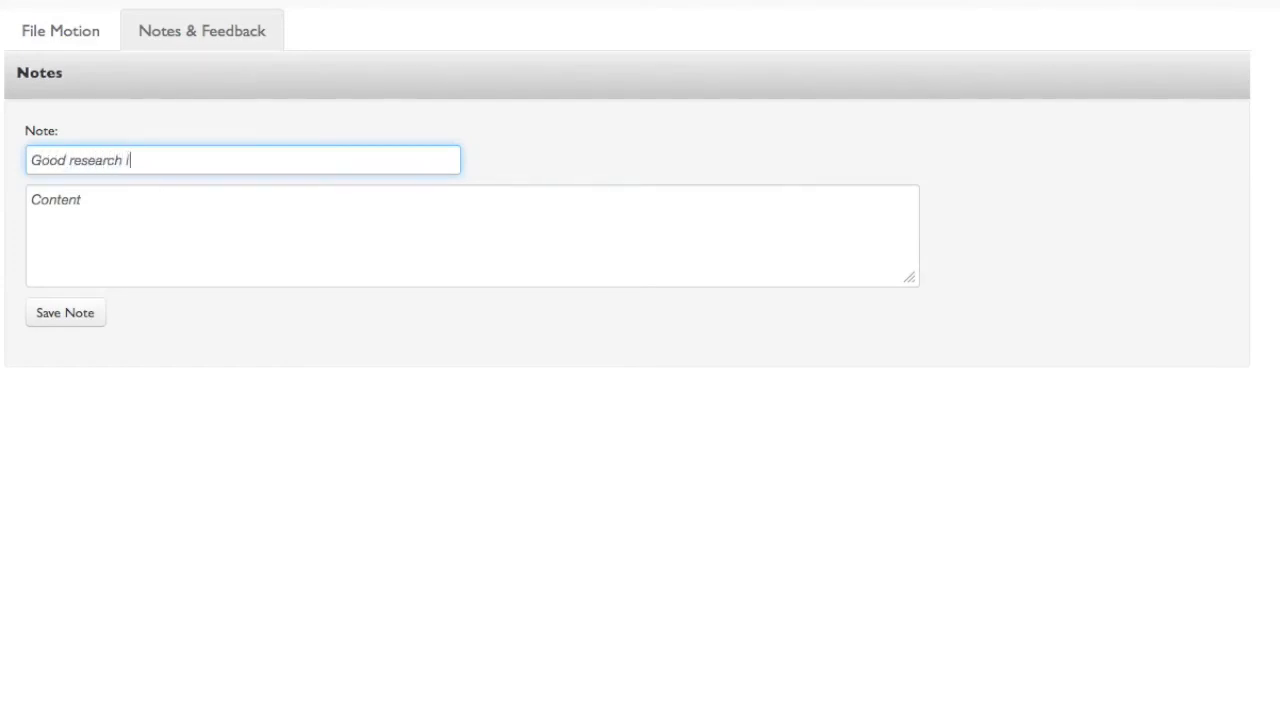
key("Tab")
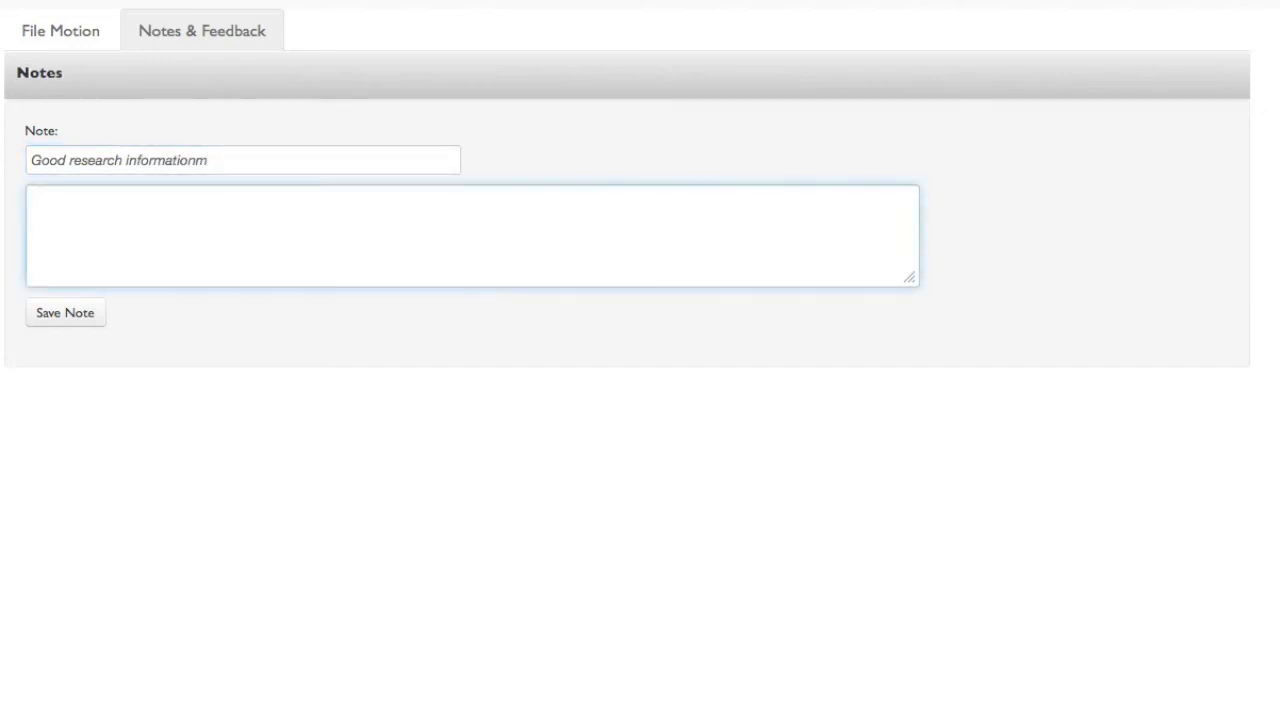
type("Tht")
key("BackSpace")
key("BackSpace")
type("he")
type("url fo")
key("BackSpace")
key("BackSpace")
type("for this information ")
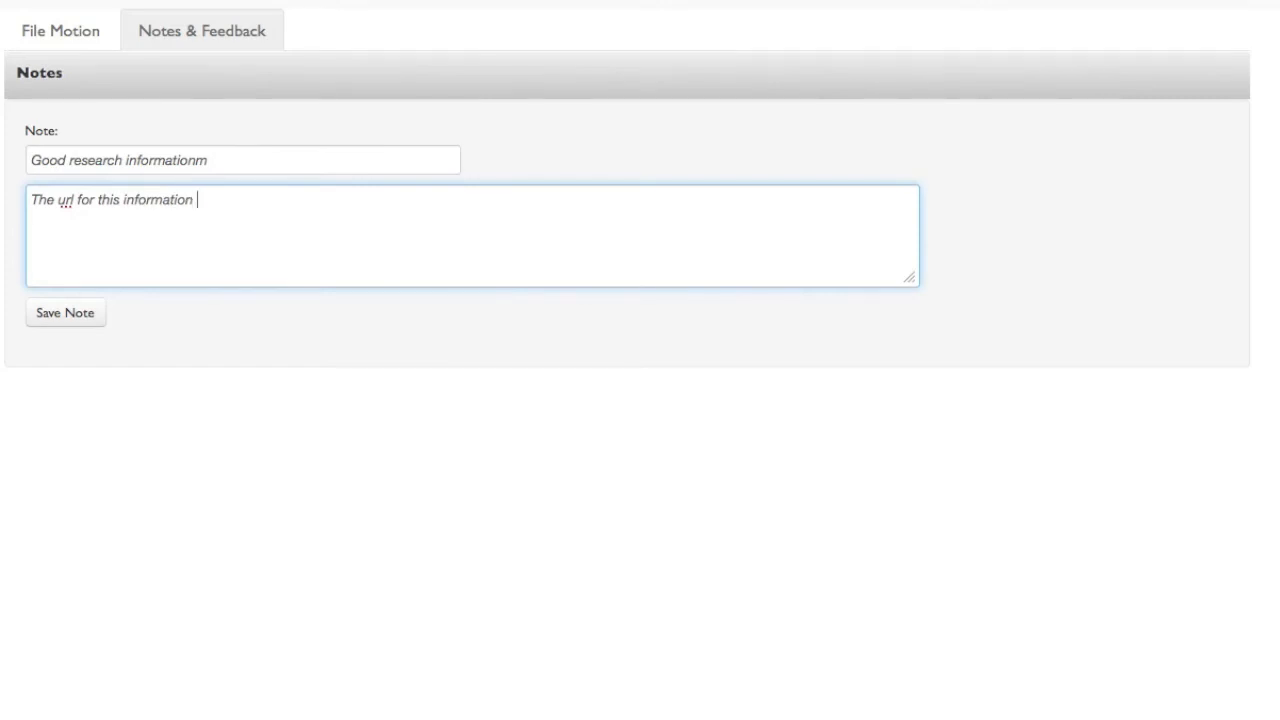
type("is www.googl.ec")
key("BackSpace")
key("BackSpace")
type("com")
key("BackSpace")
key("BackSpace")
key("BackSpace")
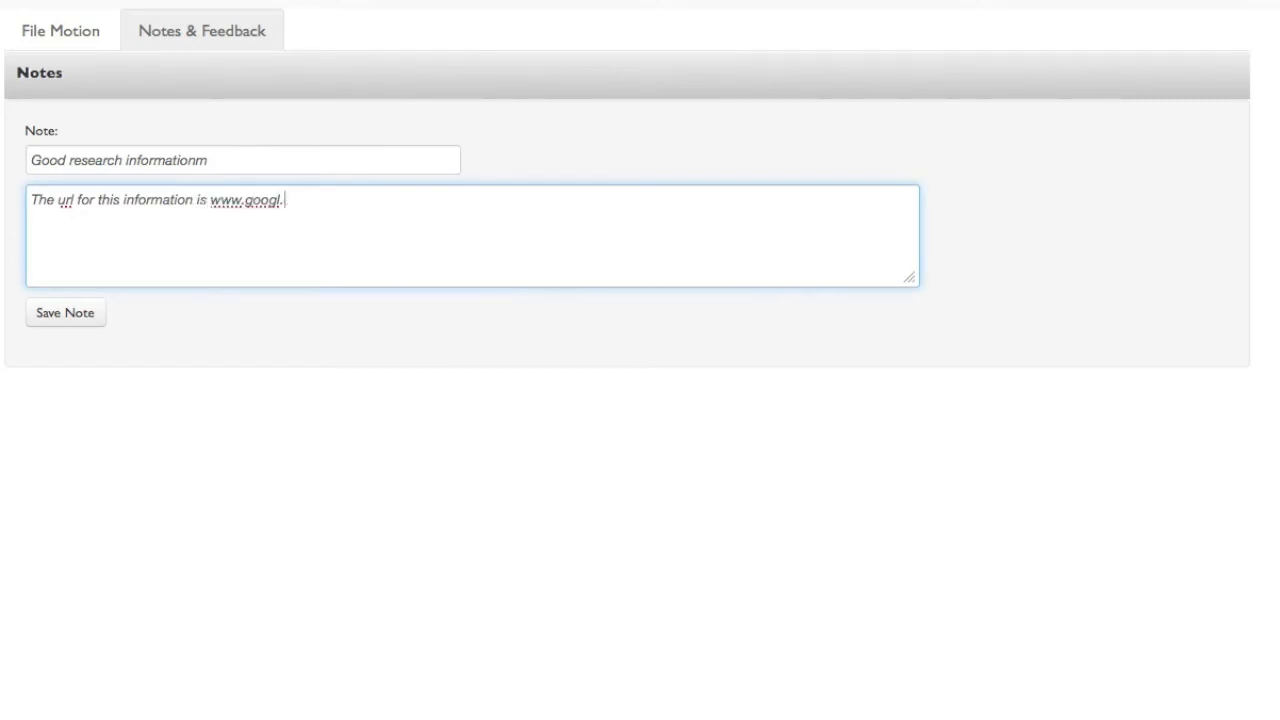
key("BackSpace")
type("e.com")
left_click(45, 316)
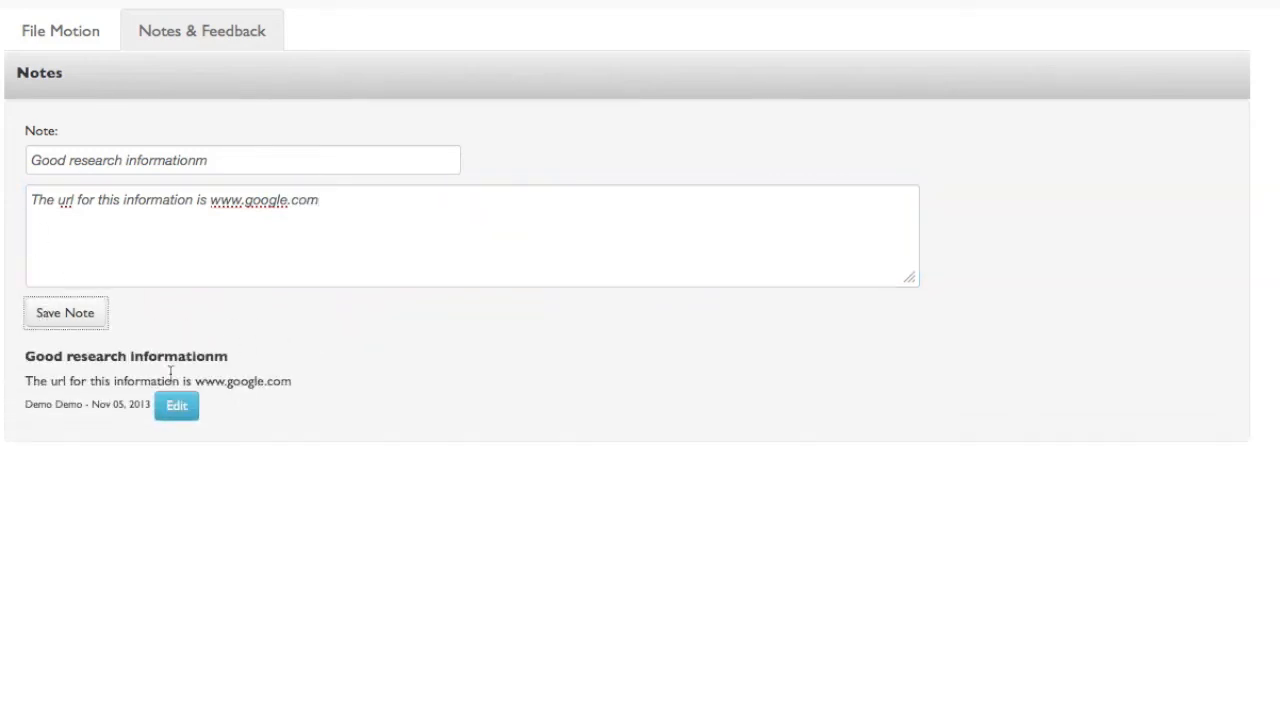
Reopen the File Motion task and check its notes and feedback for the saved note.
left_click(57, 45)
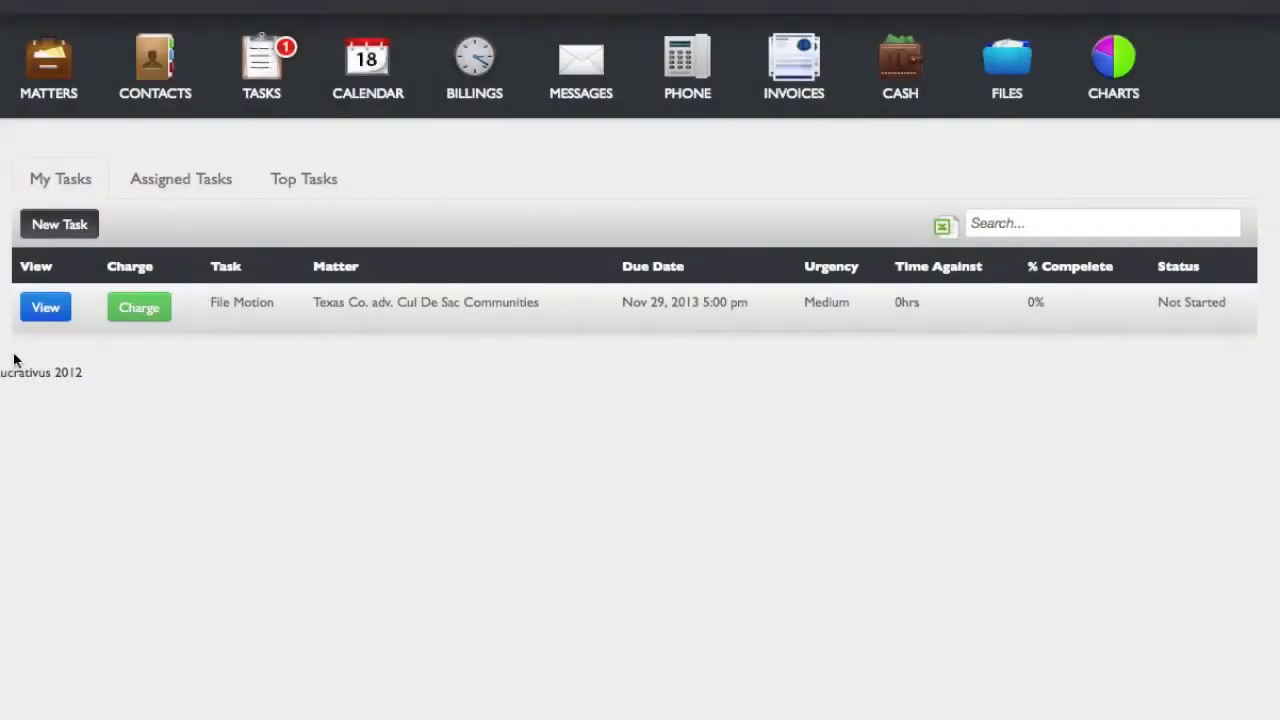
left_click(45, 307)
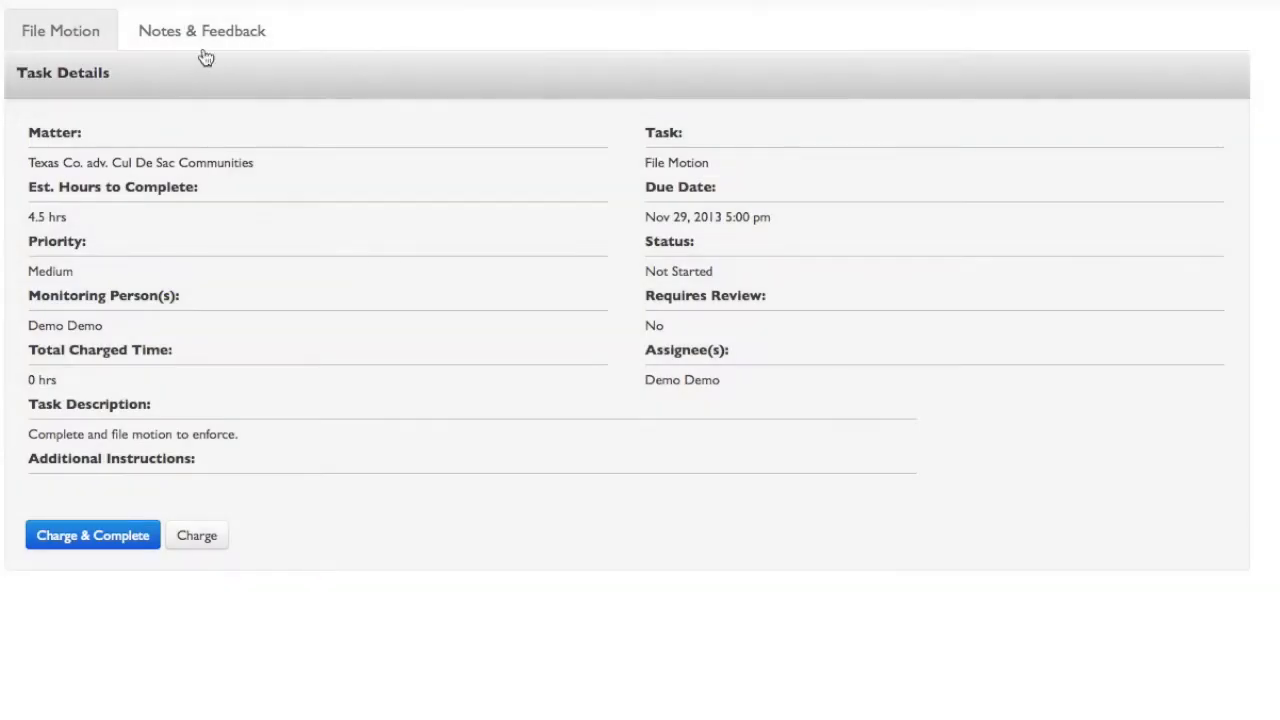
left_click(200, 46)
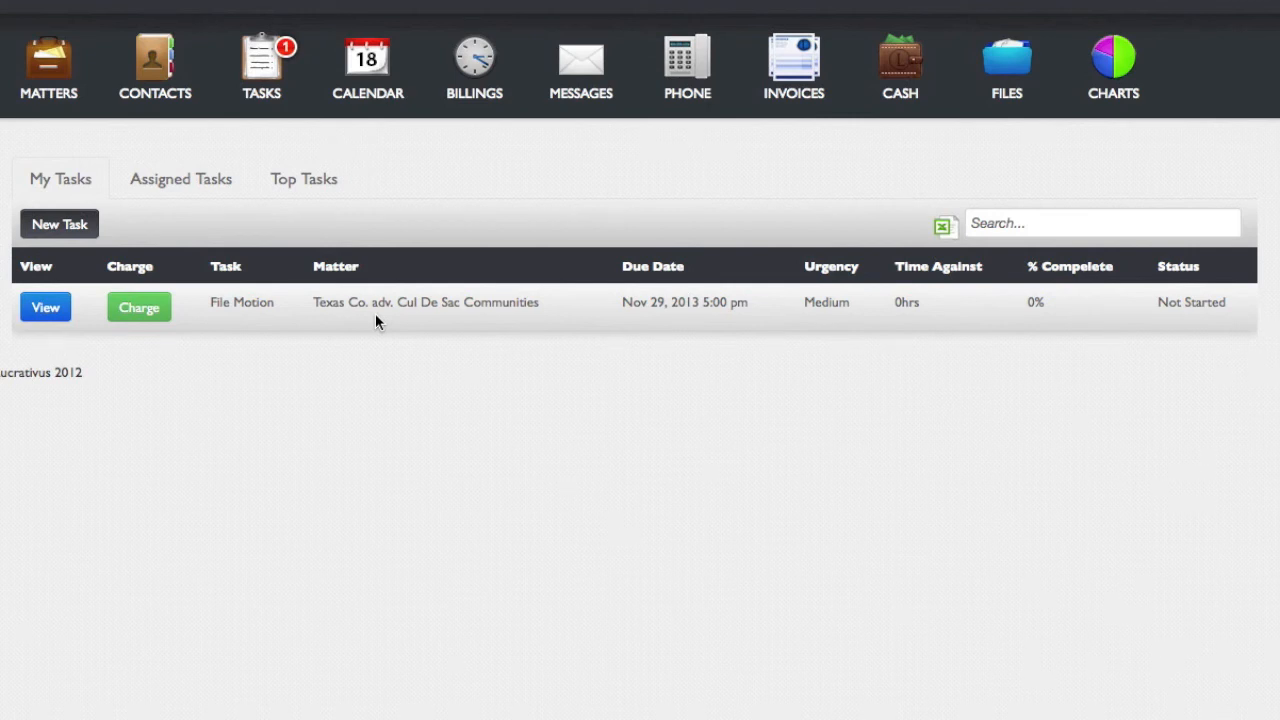
left_click(36, 312)
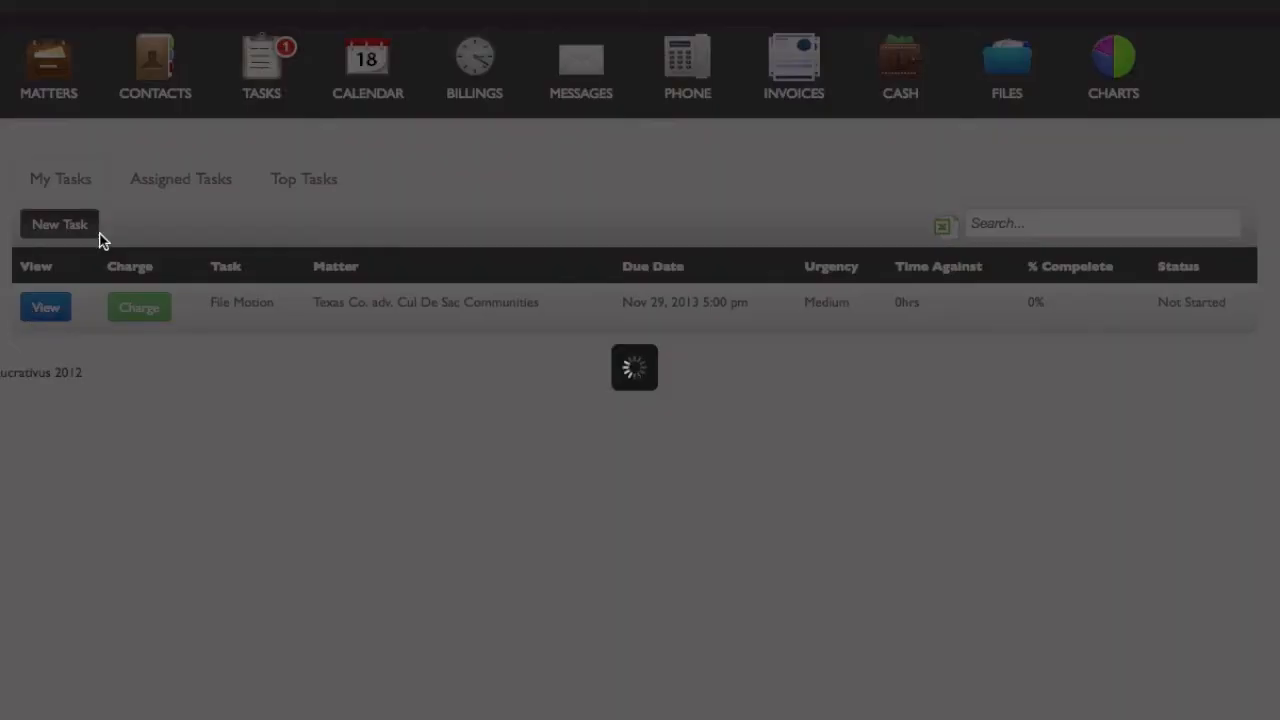
left_click(190, 32)
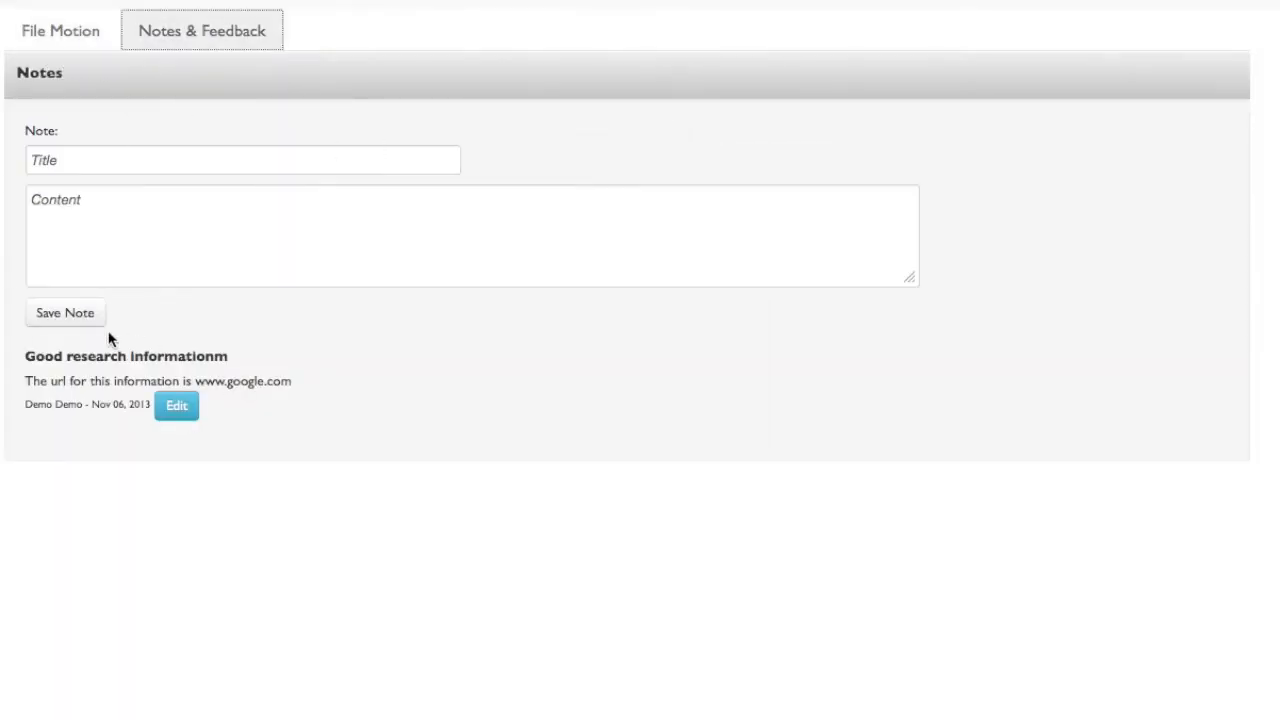
Charge 3.5 hours to the File Motion task without completing it, and submit the charges.
left_click(36, 38)
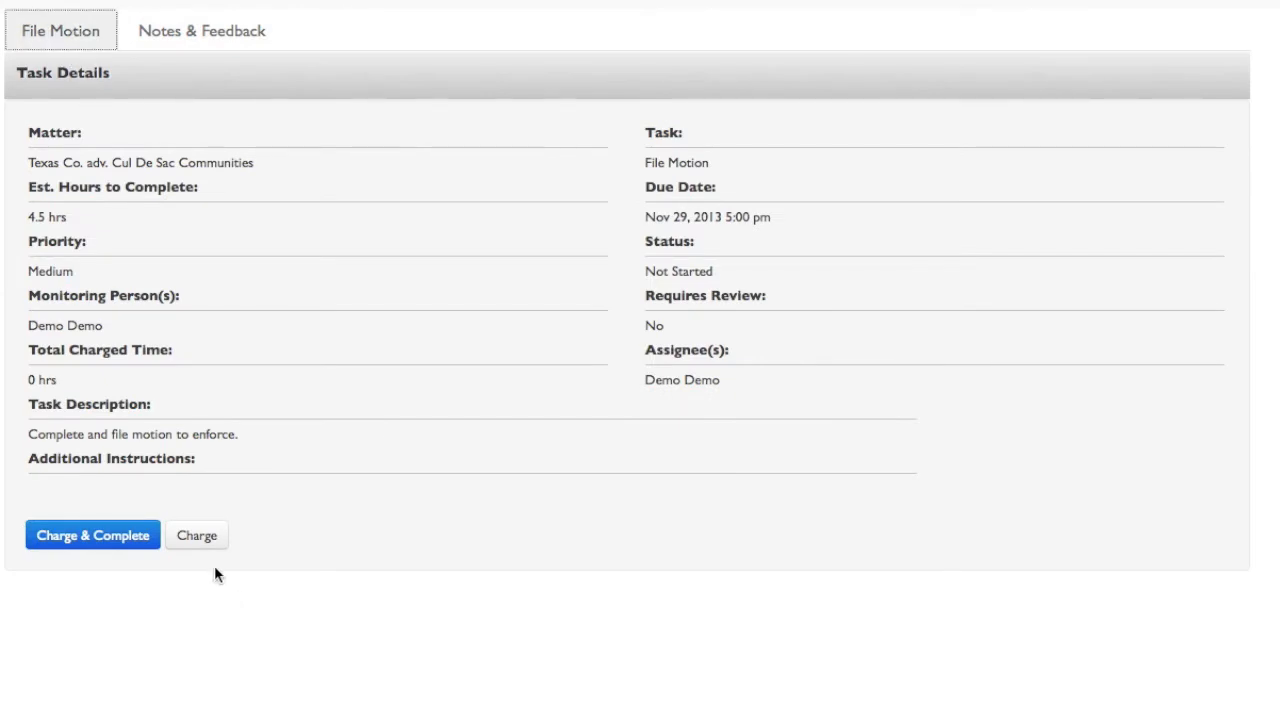
left_click(205, 540)
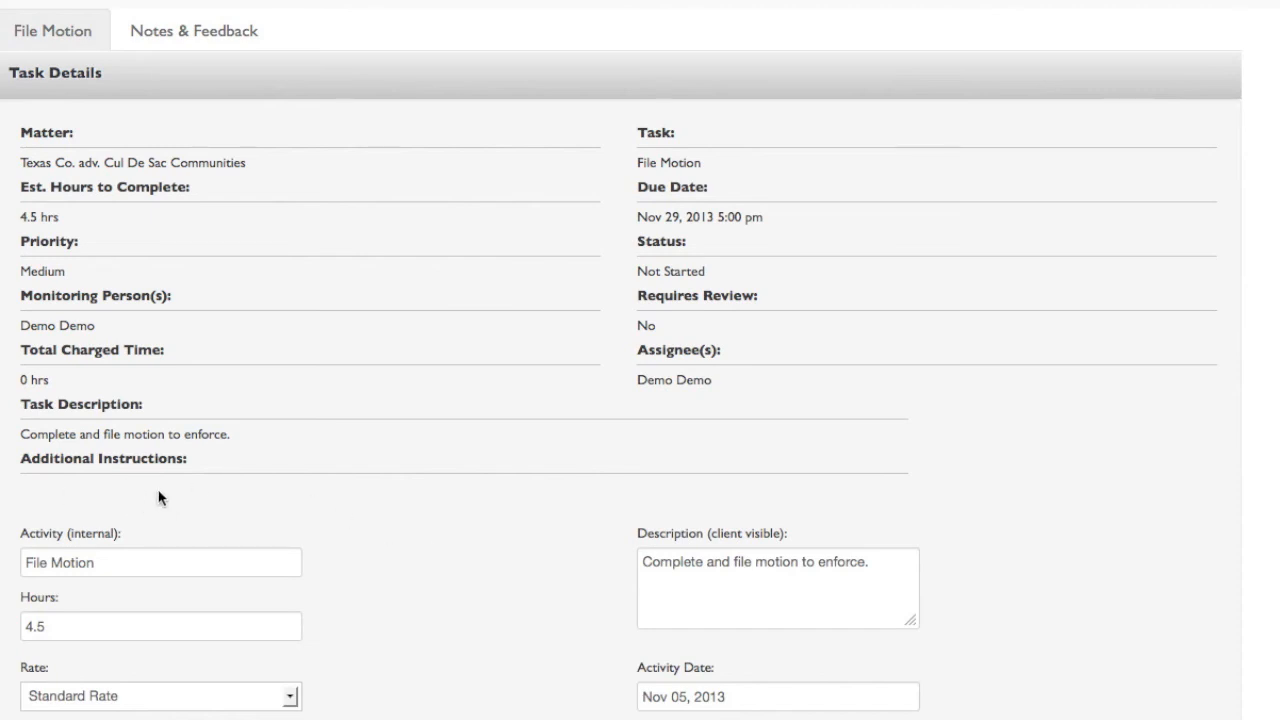
scroll(363, 522, "down", 3)
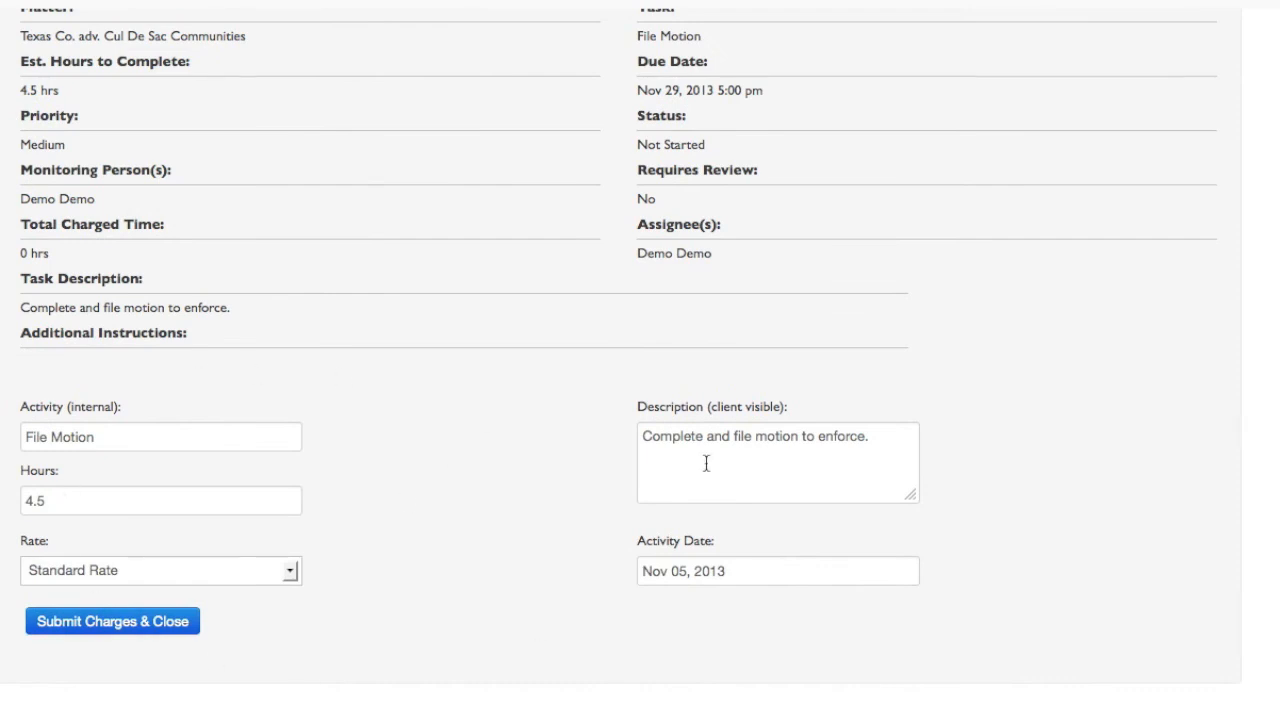
double_click(125, 510)
key("BackSpace")
key("BackSpace")
key("BackSpace")
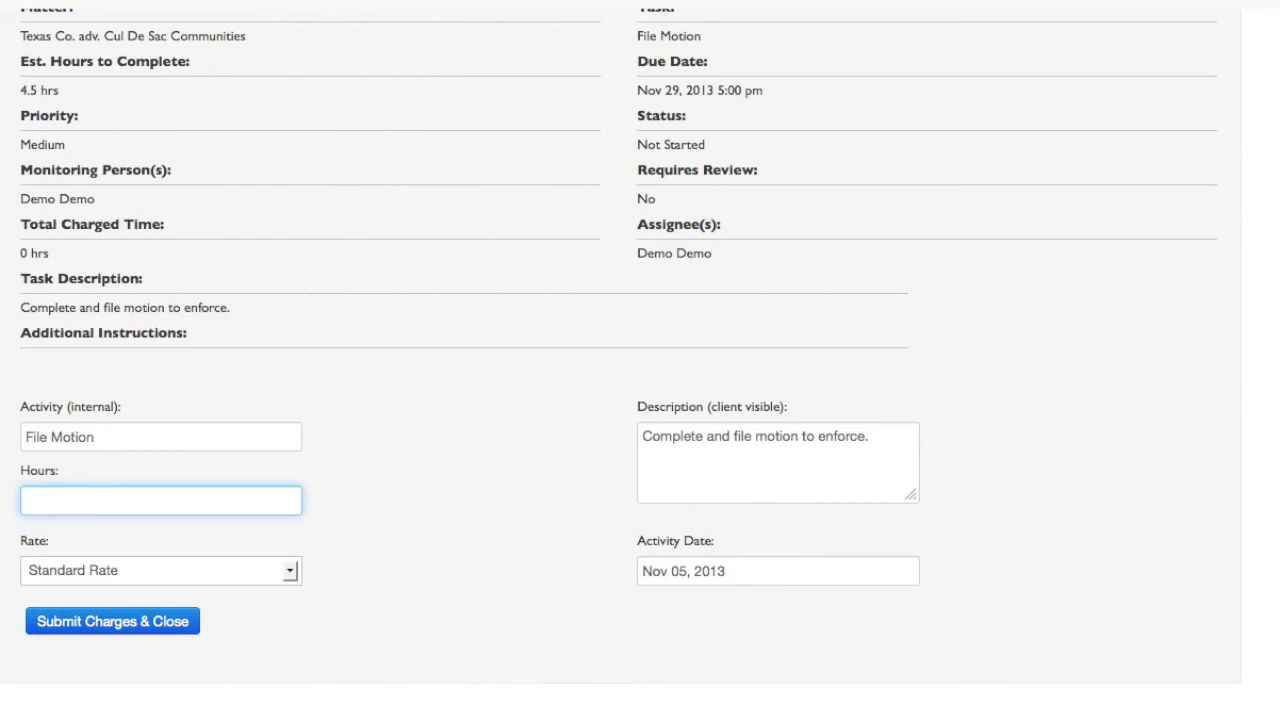
type("3.5")
left_click(153, 622)
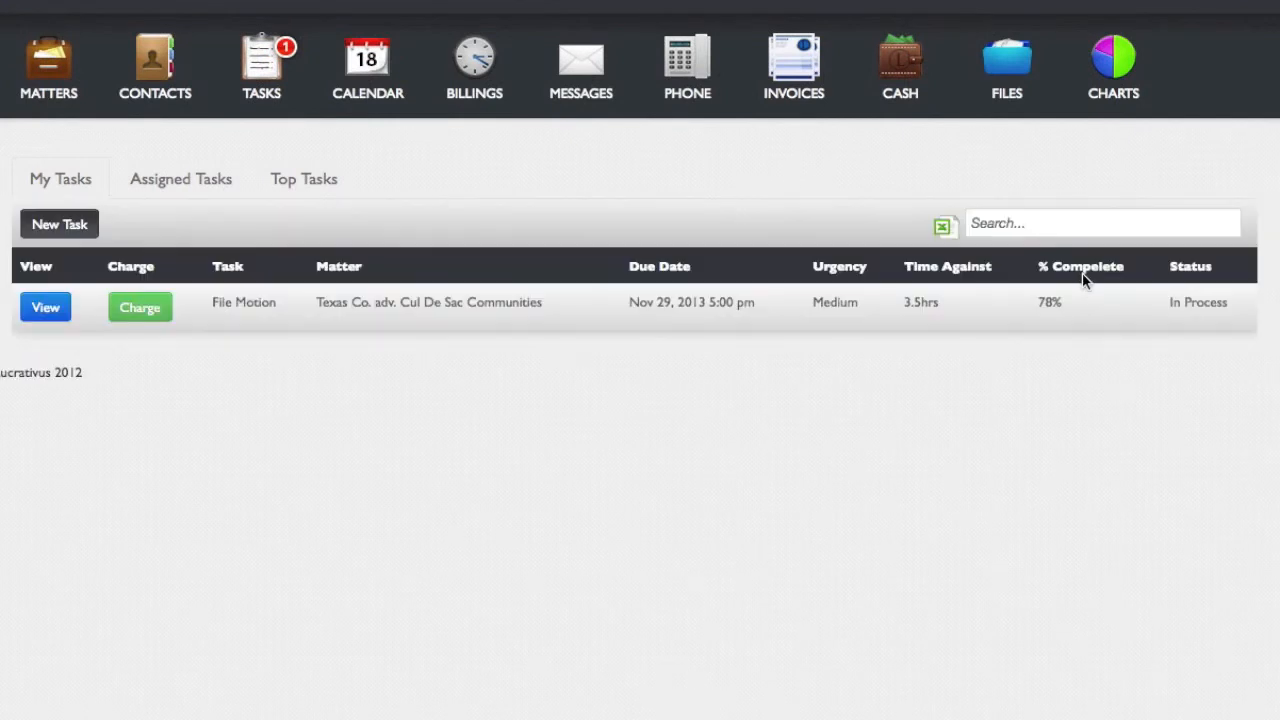
Check the File Motion task's status, percent complete and time charged against it in the task list.
left_click_drag(1170, 302, 1218, 301)
left_click_drag(1034, 301, 1063, 301)
left_click_drag(903, 301, 938, 301)
Submit a charge of .5 hours on the File Motion task with the task marked complete.
left_click(142, 310)
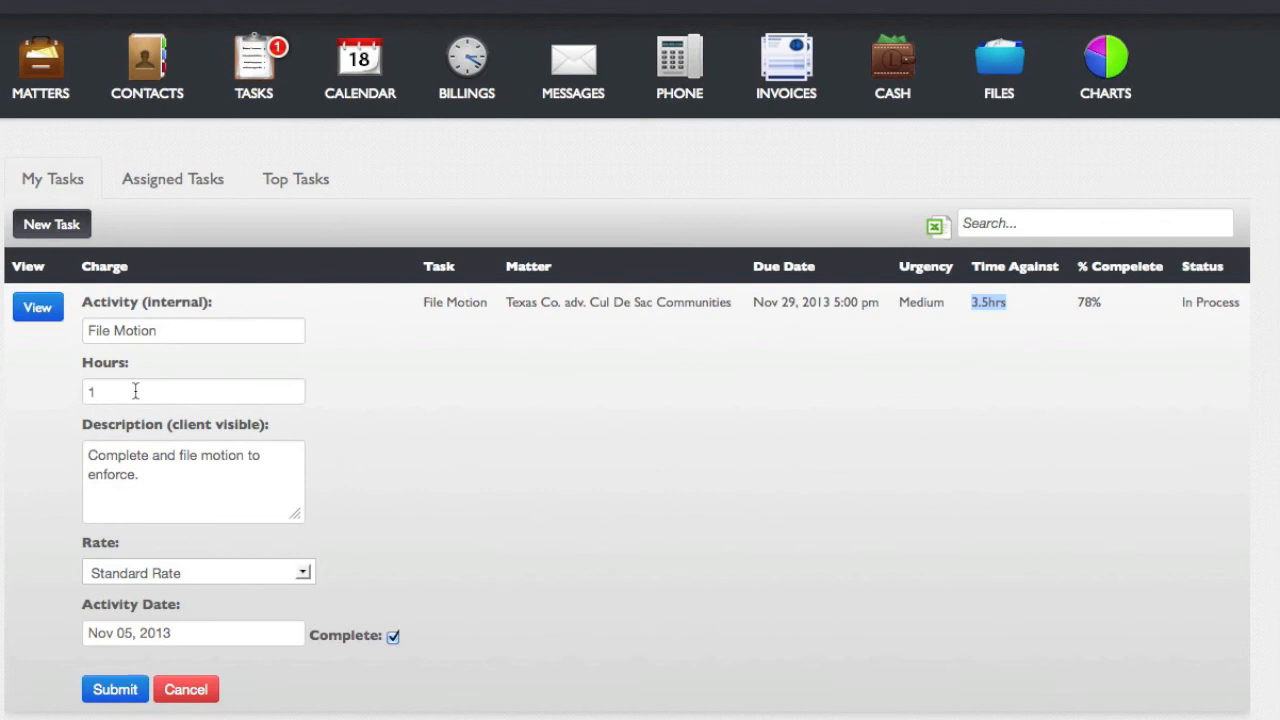
left_click_drag(135, 391, 30, 386)
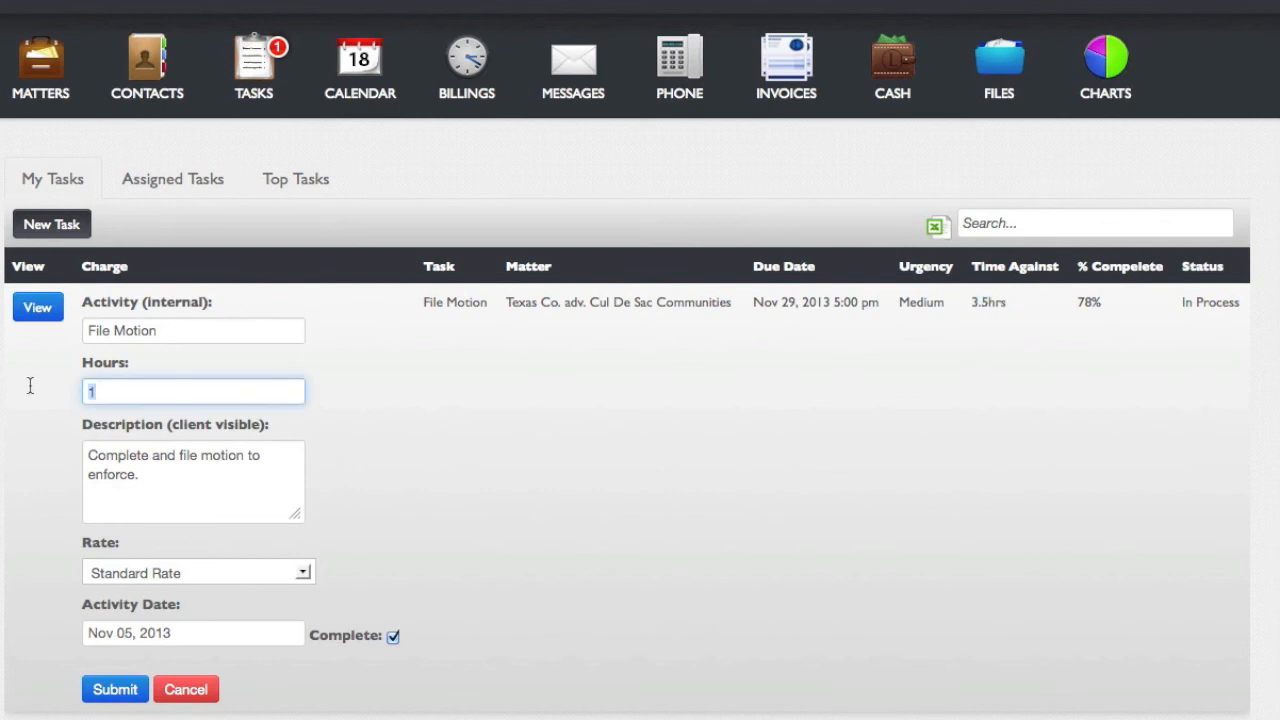
type(".5")
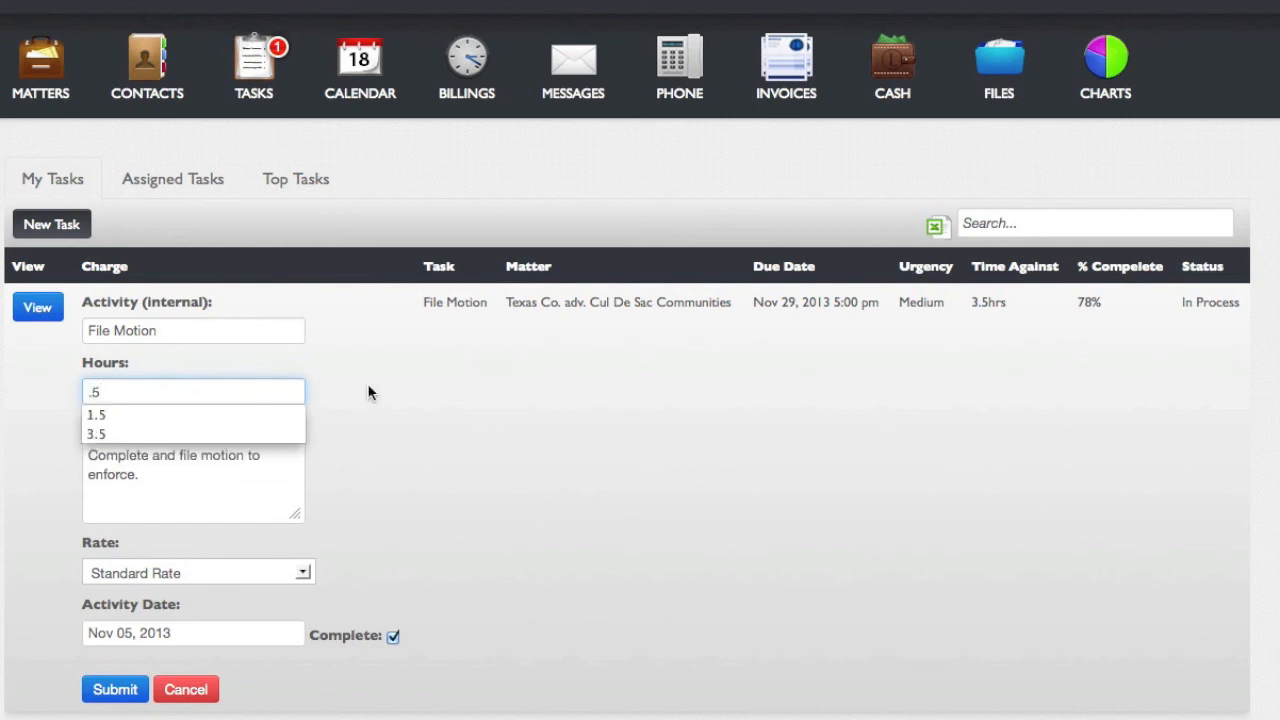
left_click(410, 395)
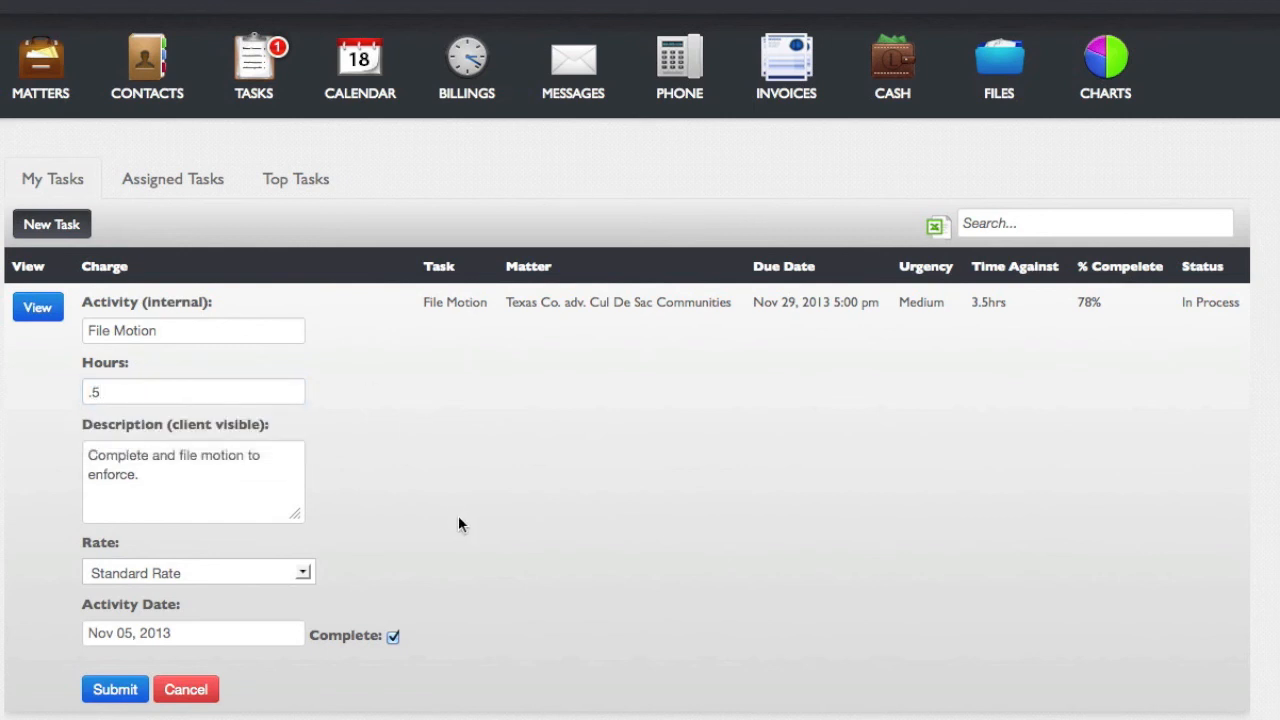
left_click(138, 695)
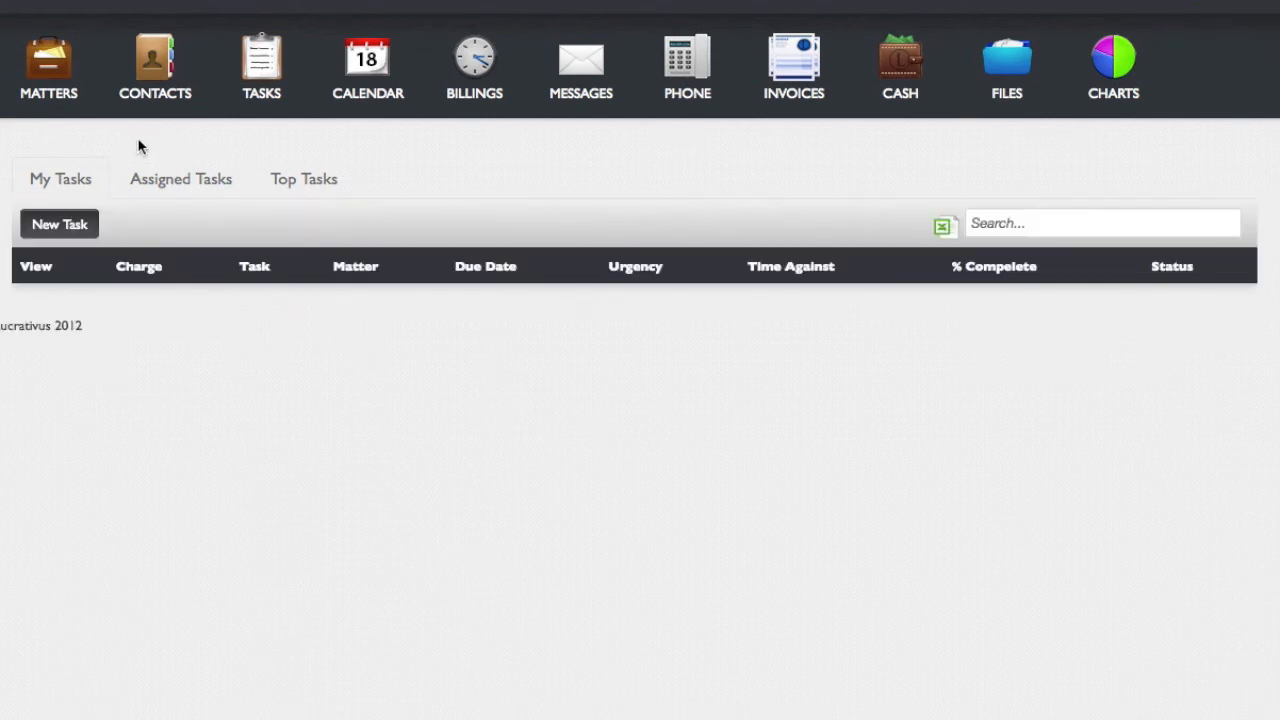
Check the assigned tasks, then create a new task named "Task requiring review".
left_click(145, 178)
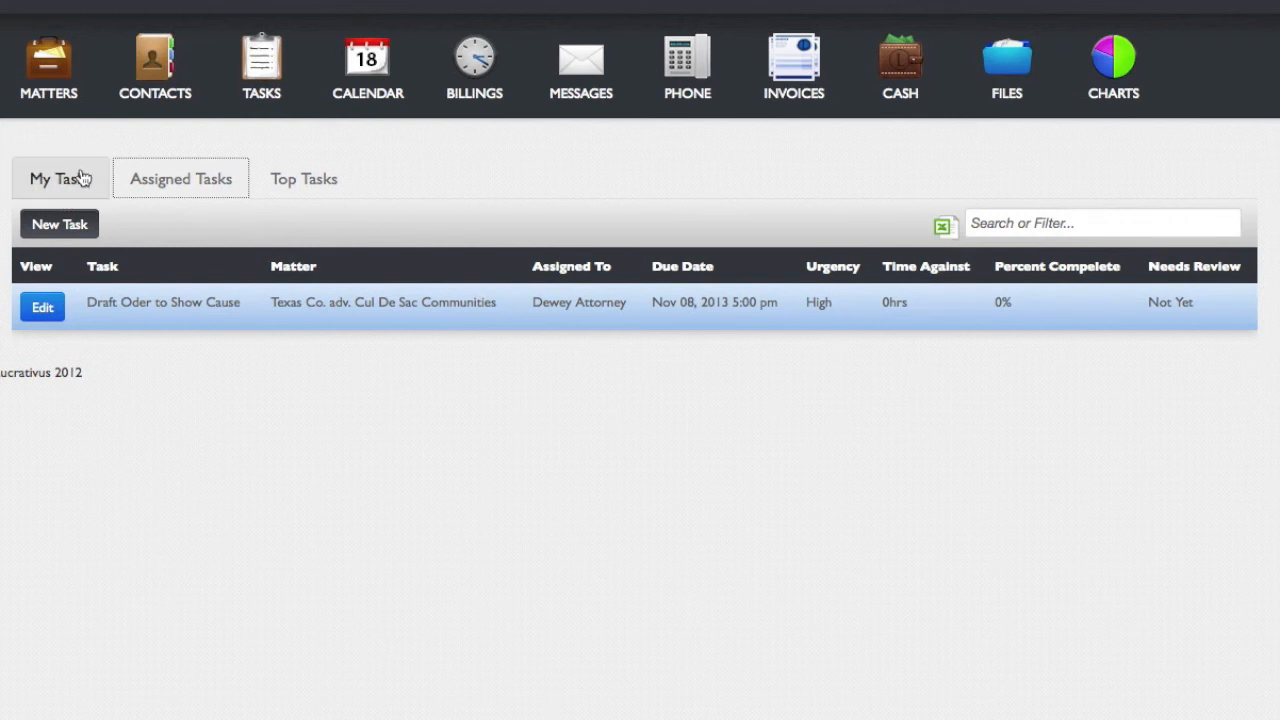
left_click(83, 230)
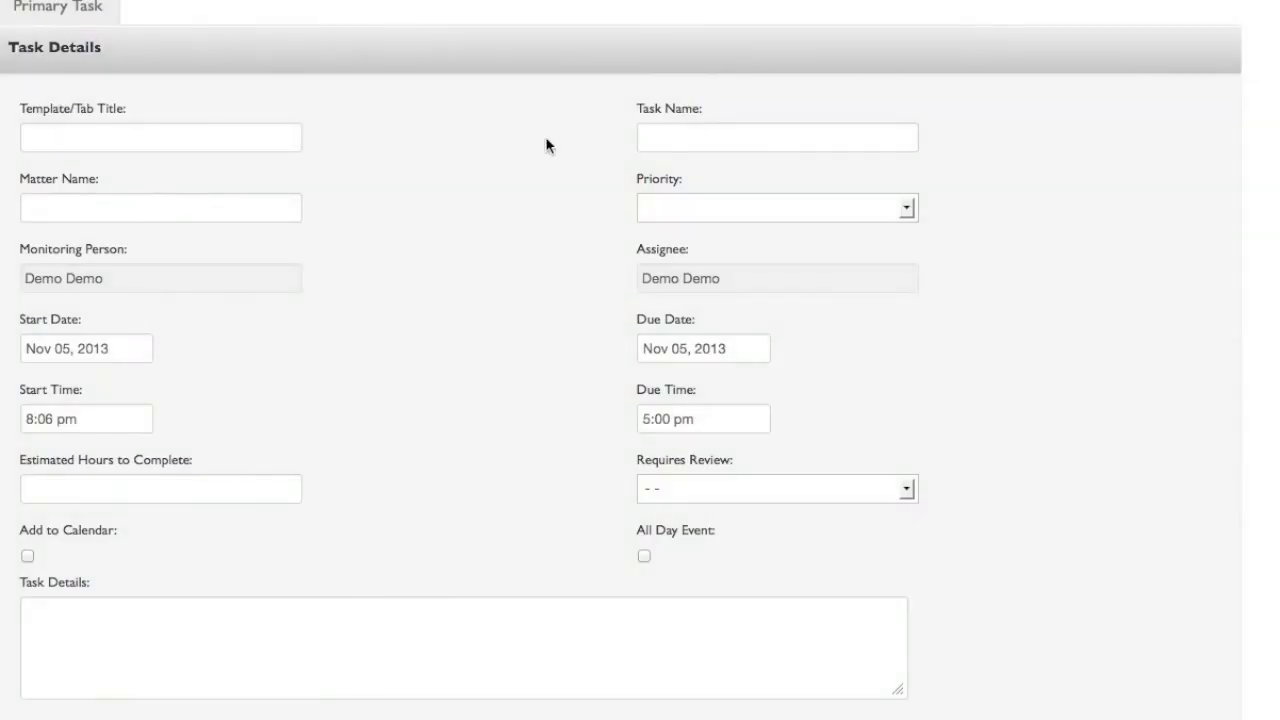
left_click(694, 143)
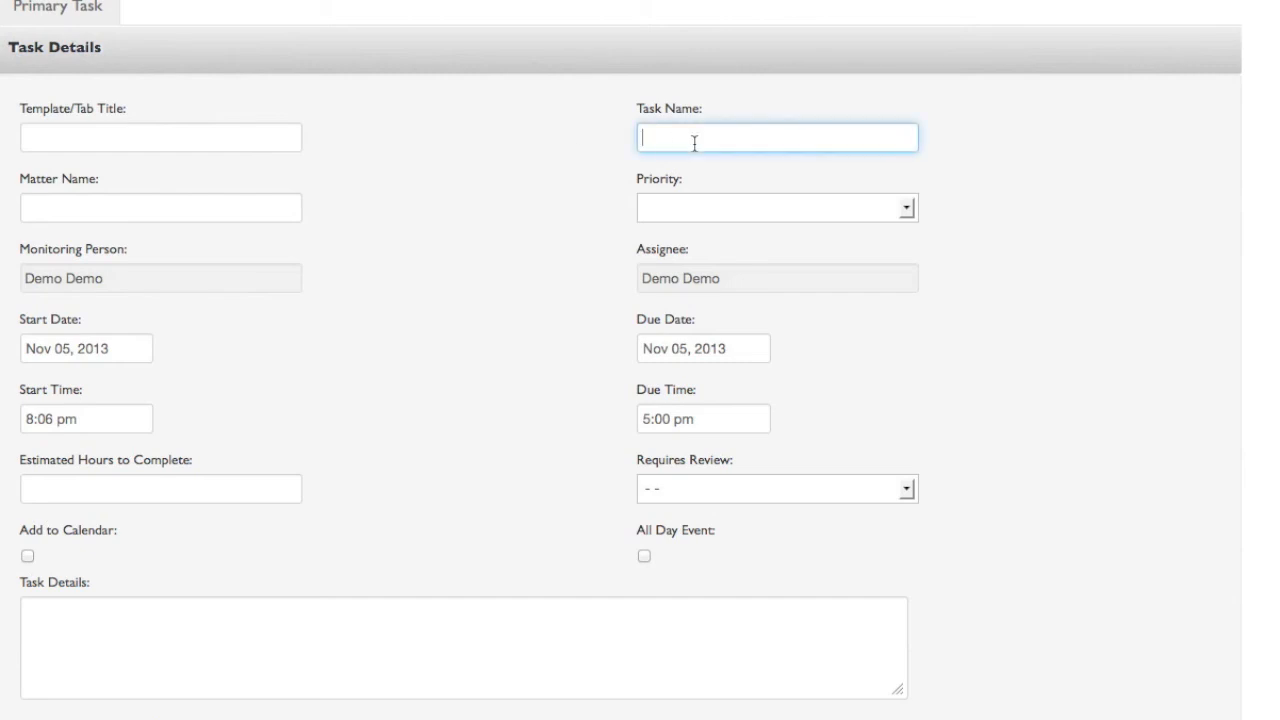
type("Task")
key("BackSpace")
key("BackSpace")
key("BackSpace")
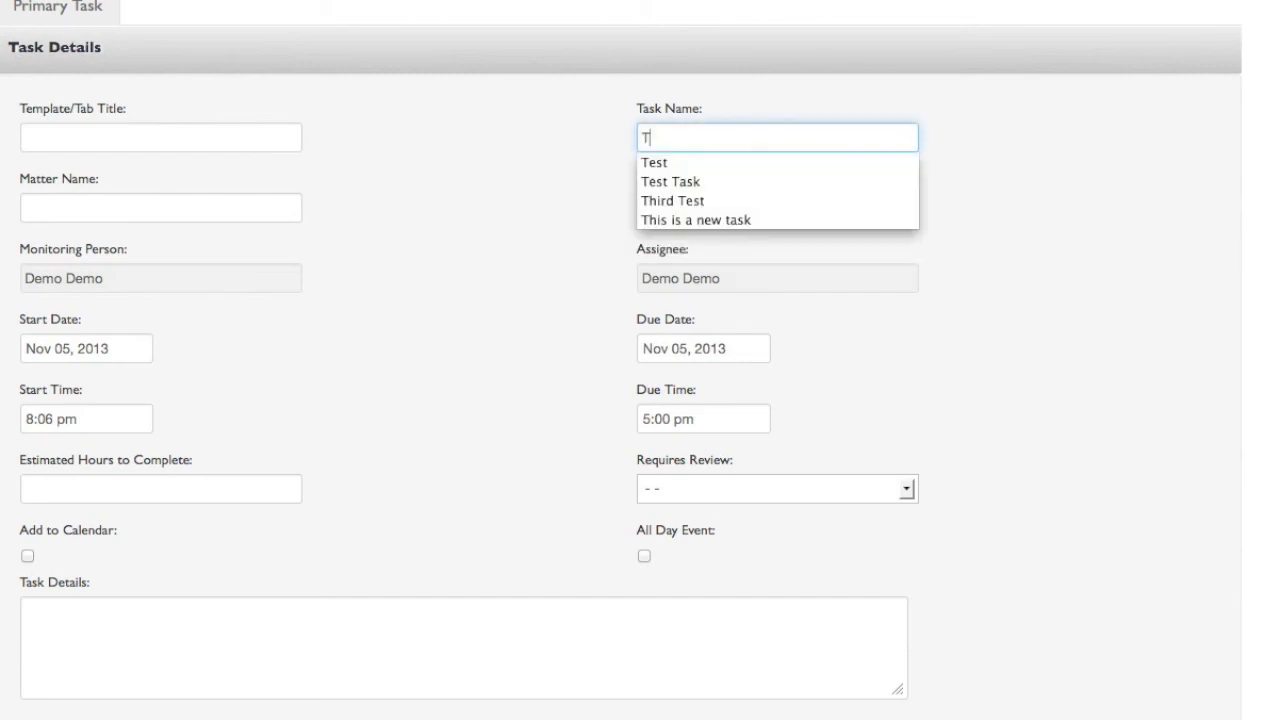
type("ask ")
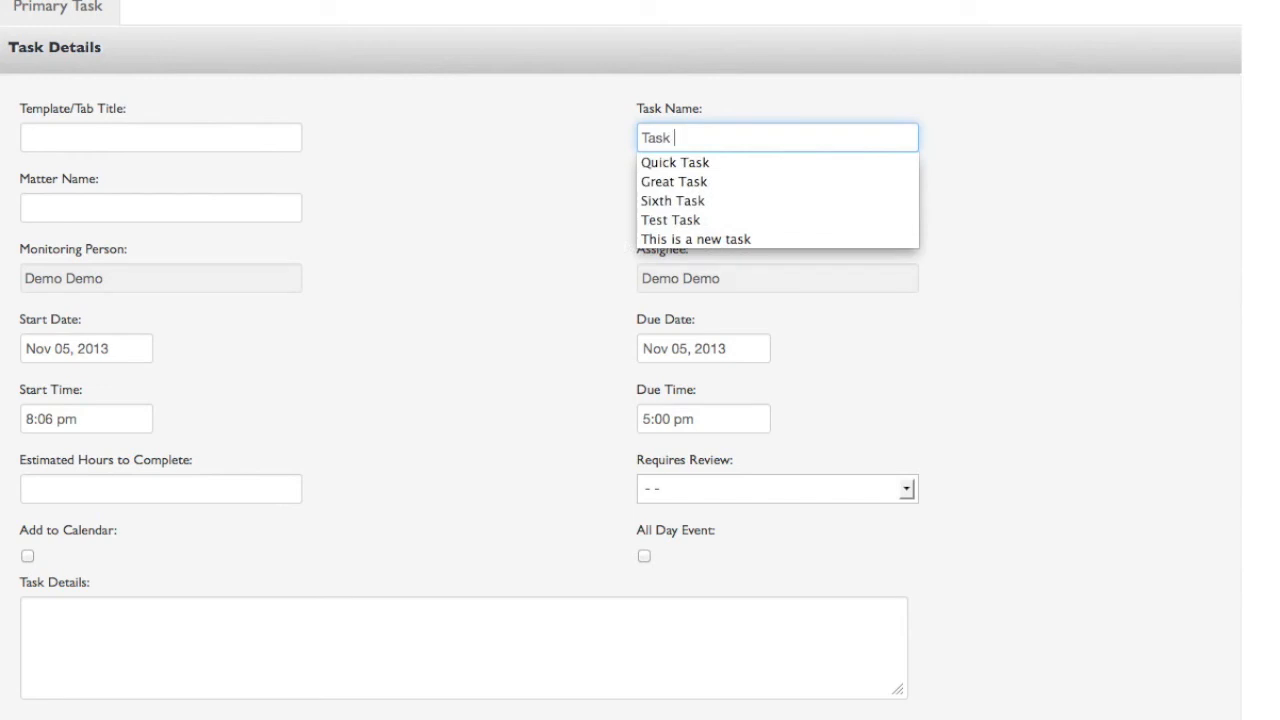
type("requiring review")
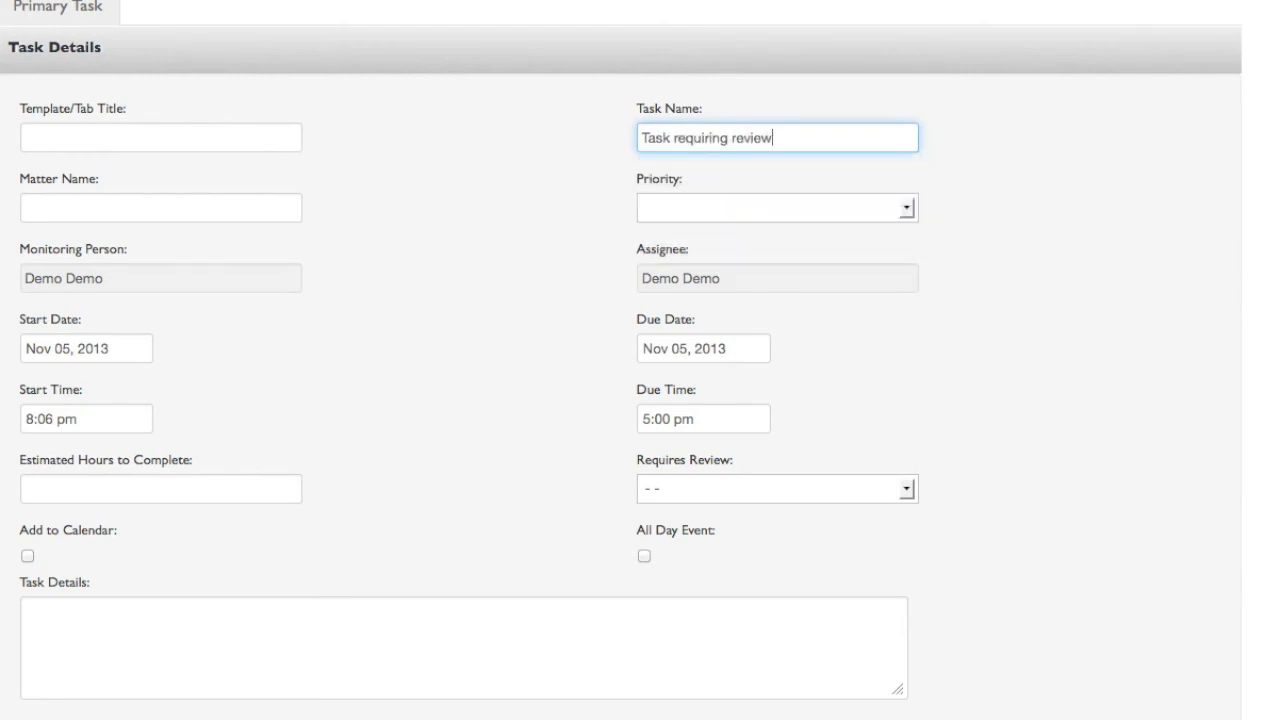
Assign the new task to the matter Texas Co. adv. Cul De Sac Communities and set its priority to Medium.
left_click(160, 207)
type("texas")
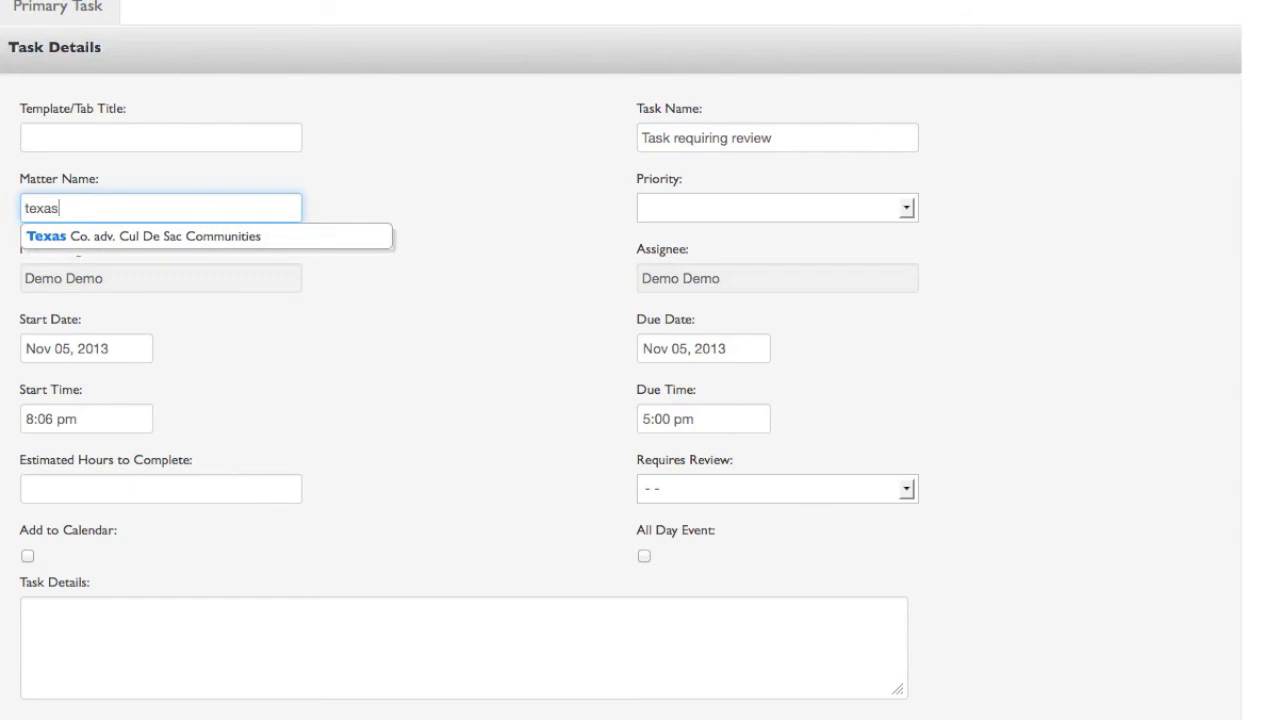
key("Tab")
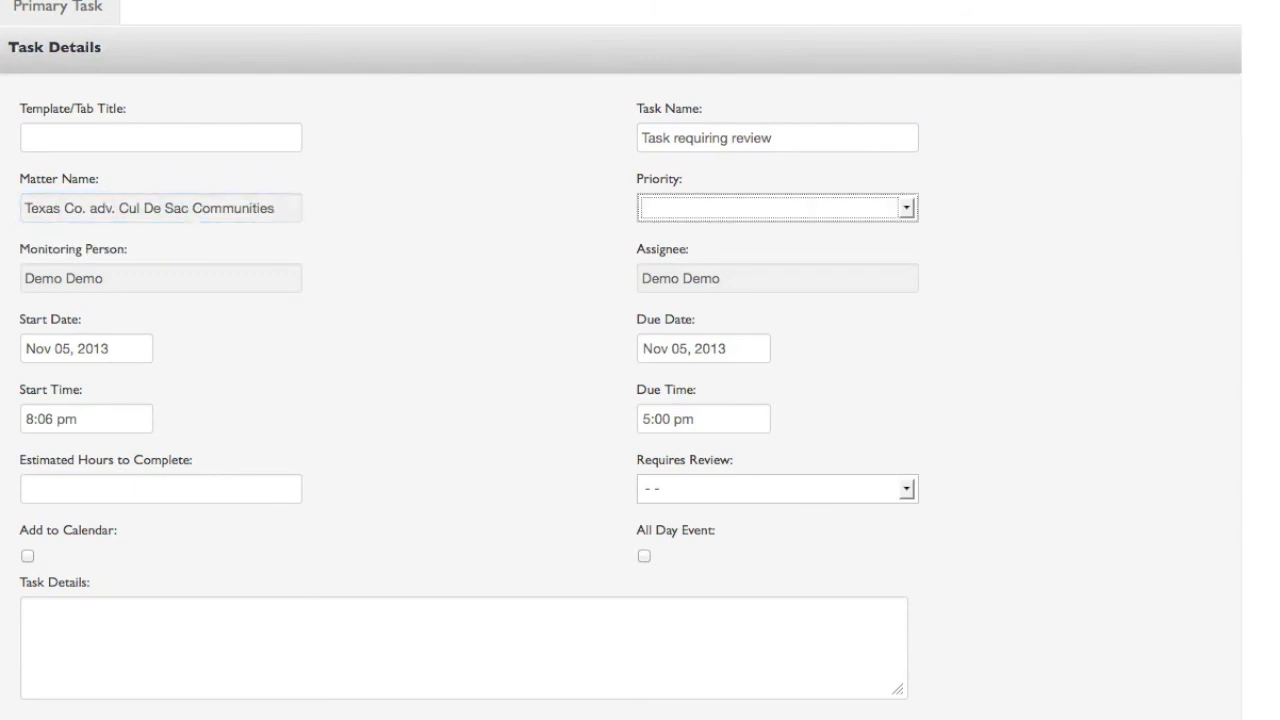
key("Down")
key("Down")
key("Tab")
key("Tab")
key("Tab")
key("Tab")
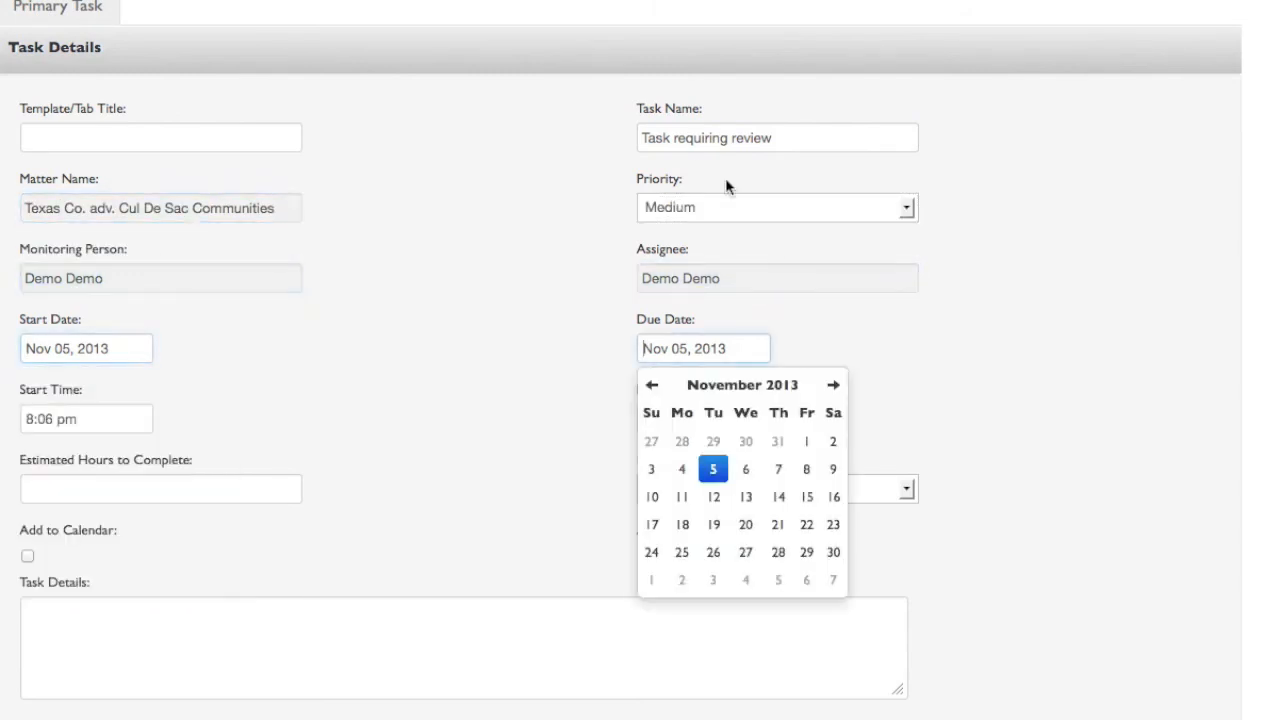
key("Tab")
left_click(676, 418)
left_click(692, 371)
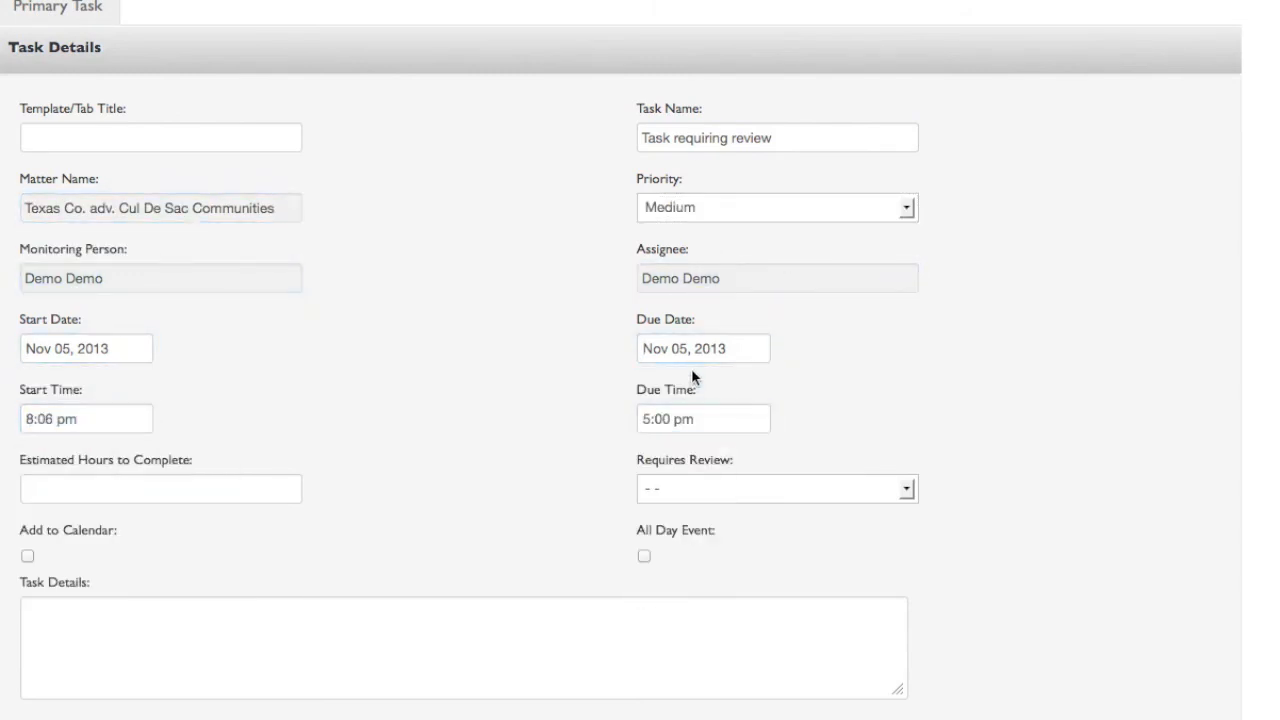
Set the task's estimated hours to complete to 3.00 and mark it as requiring review.
left_click(267, 486)
type("5")
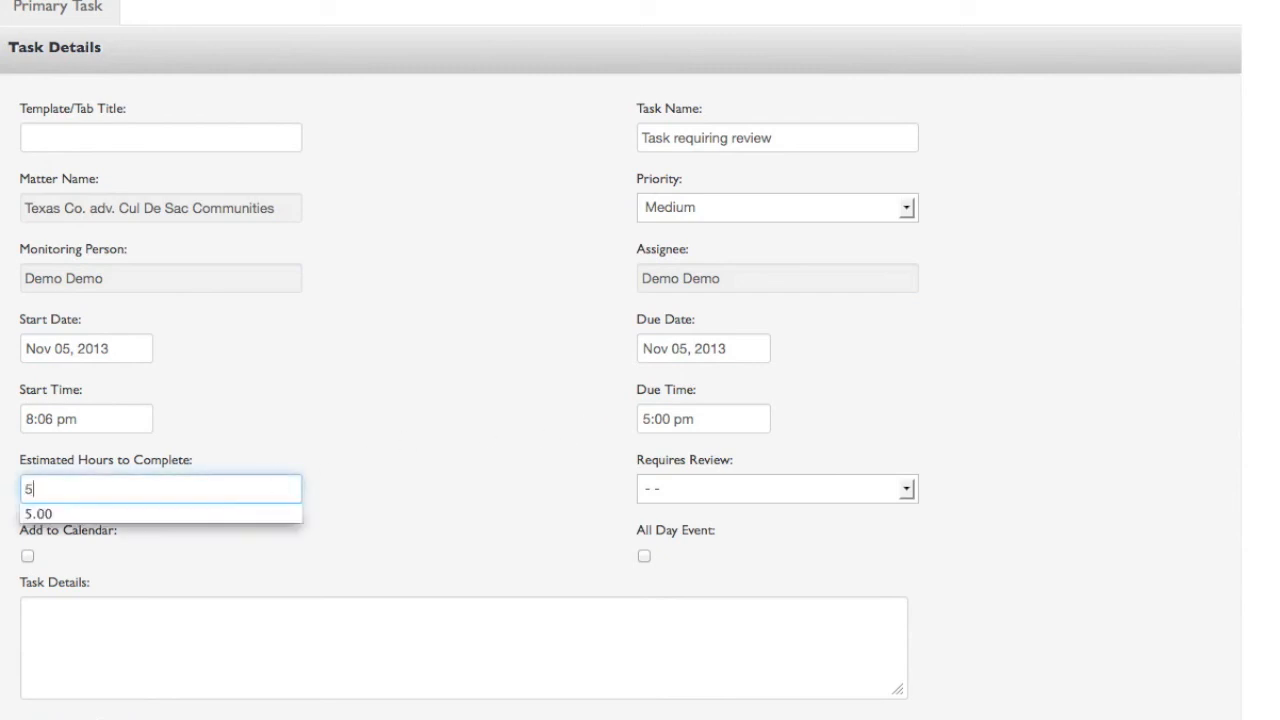
key("BackSpace")
type("3.00")
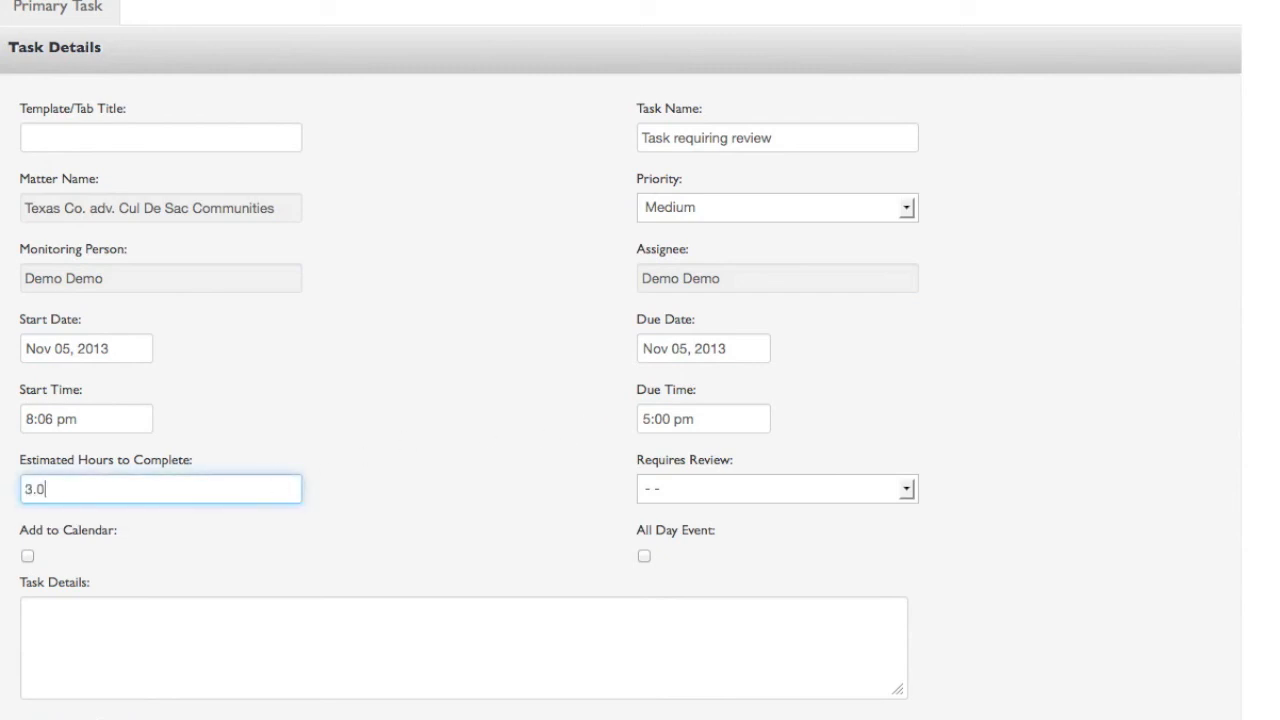
key("Tab")
left_click(651, 486)
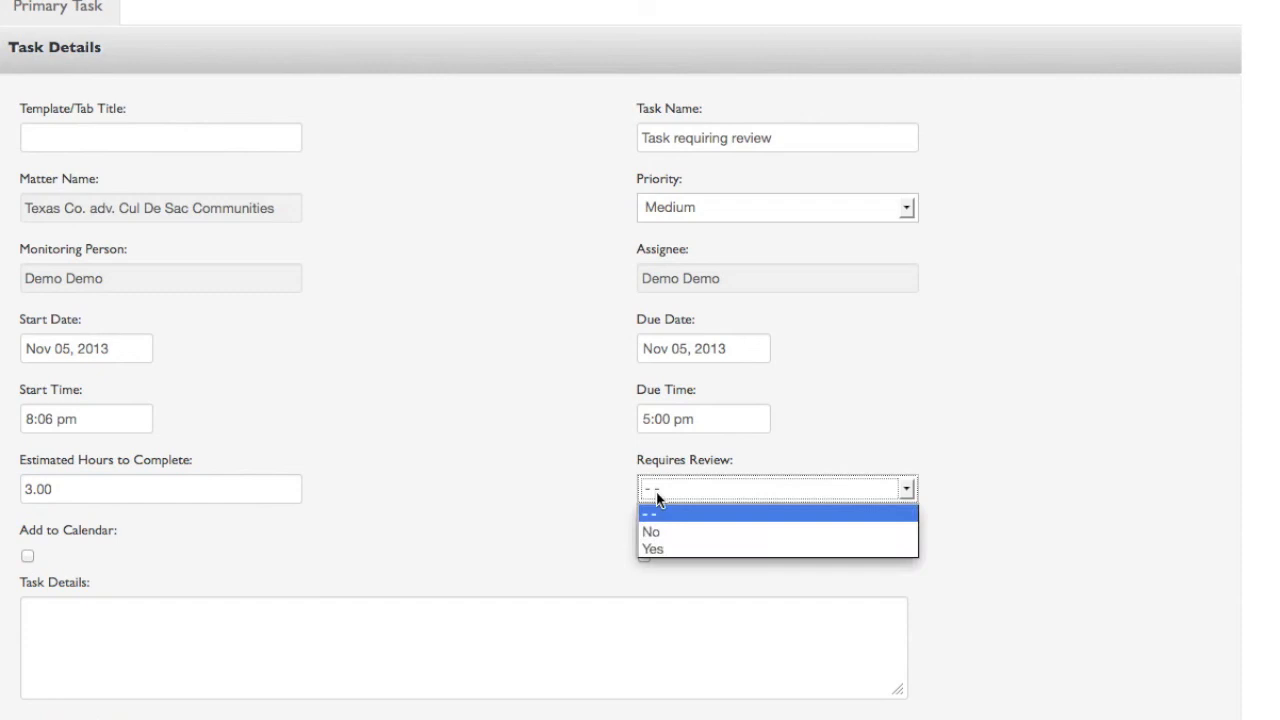
left_click(660, 547)
Enter "This task requires review" as the task details, then save and close the task.
left_click(141, 652)
type("This ")
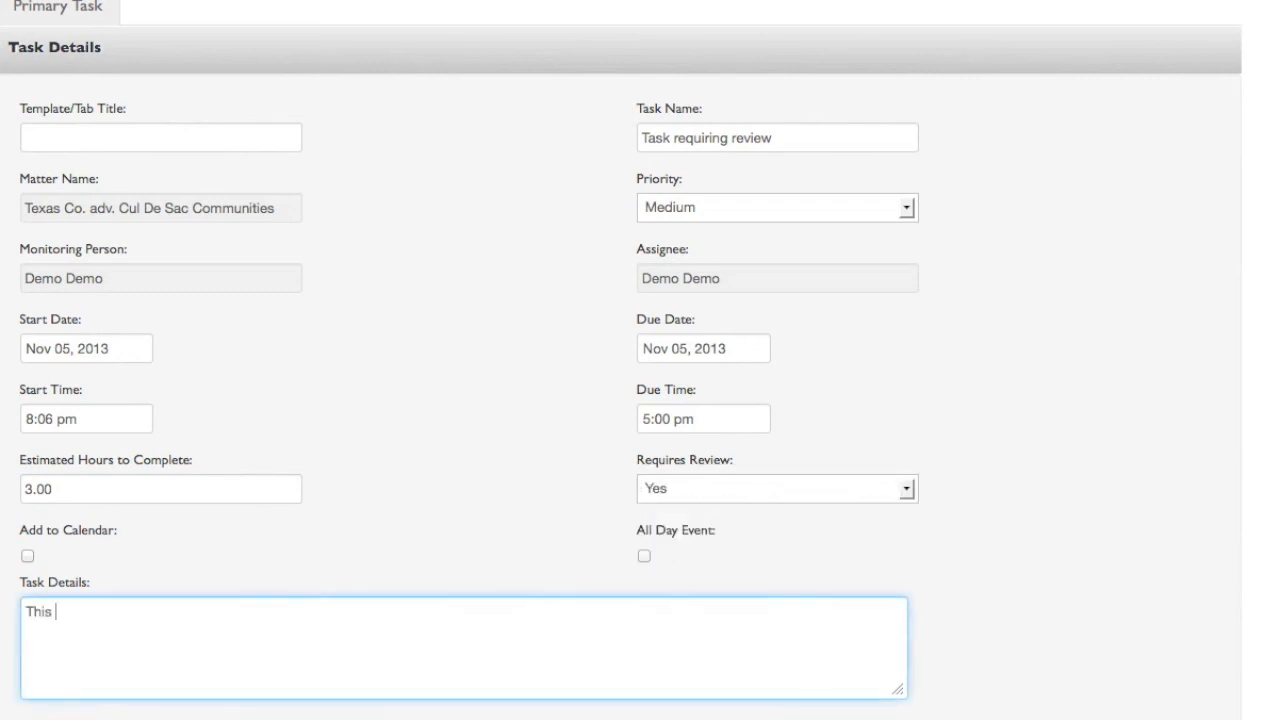
type("task requires review")
scroll(267, 599, "down", 5)
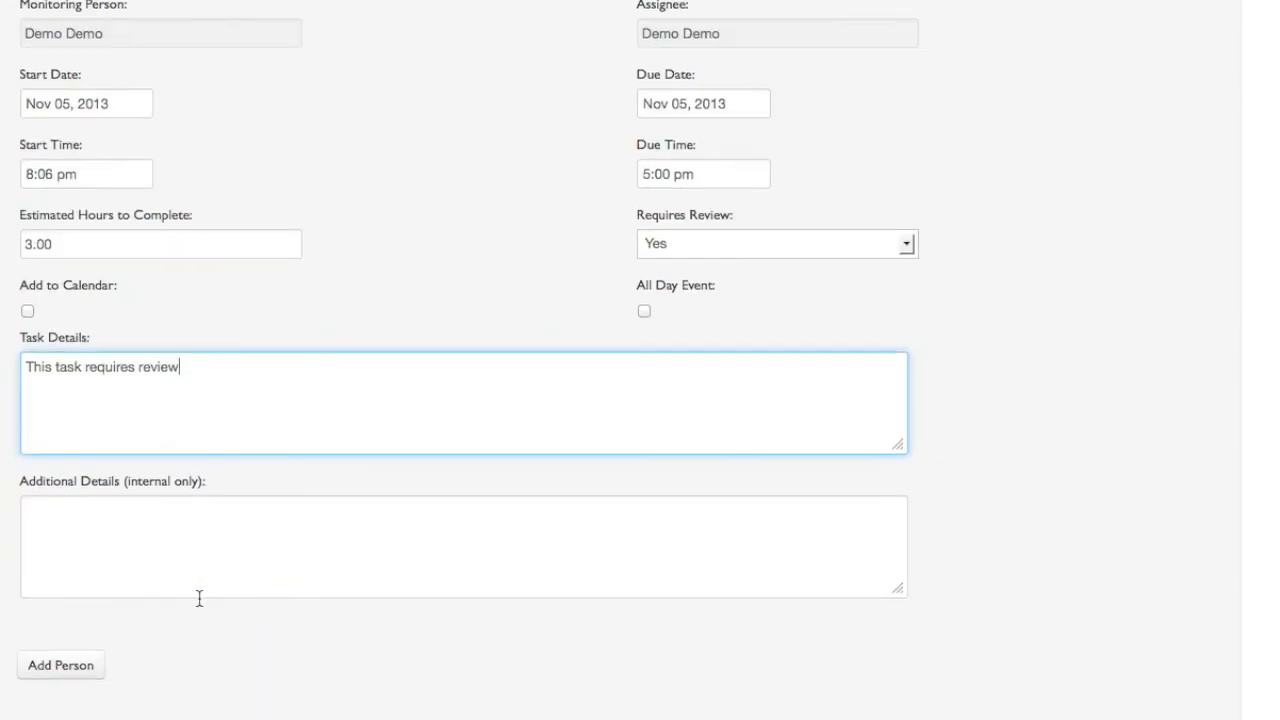
scroll(197, 650, "down", 2)
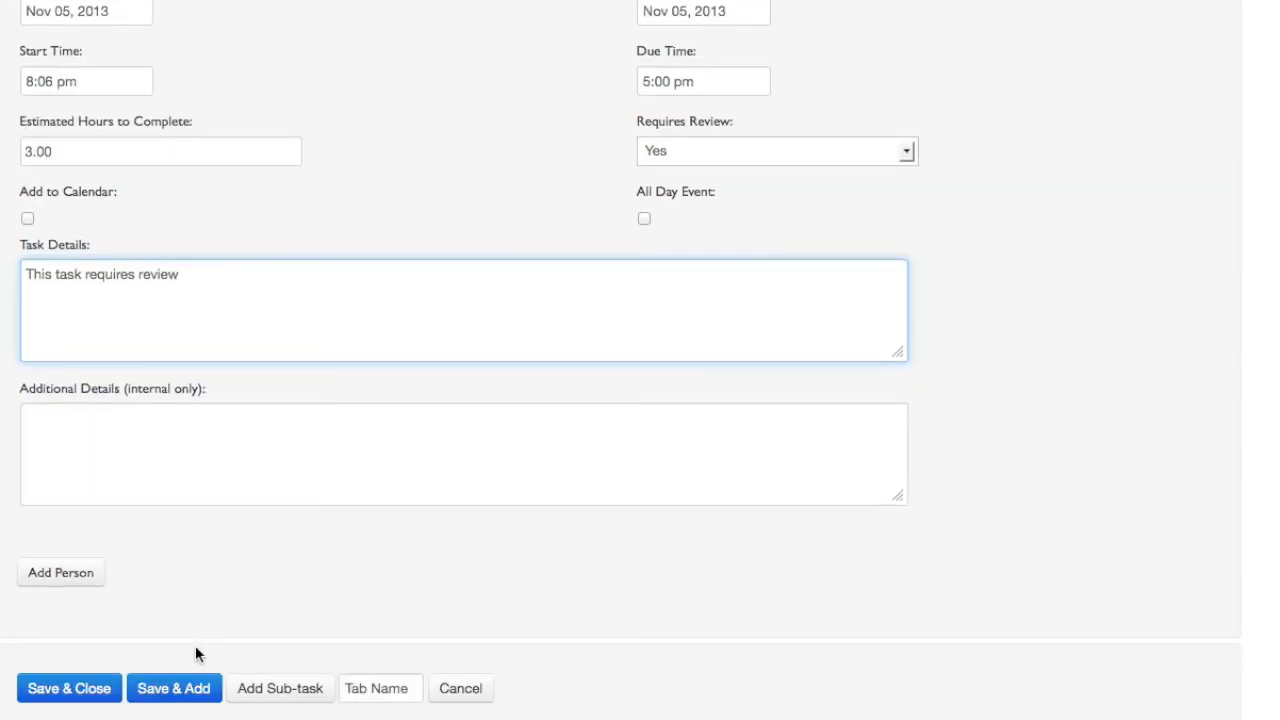
left_click(46, 692)
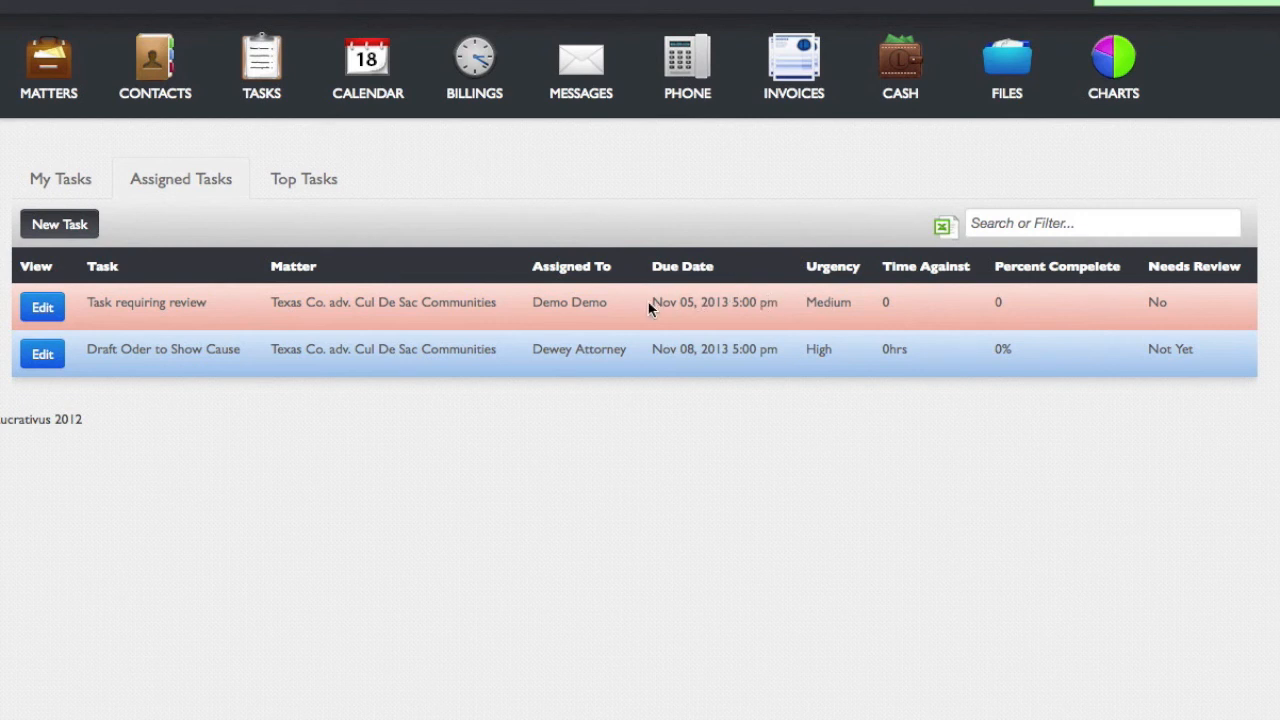
Check the entry for "Task requiring review" among the assigned tasks and in the personal task list.
left_click_drag(650, 303, 818, 300)
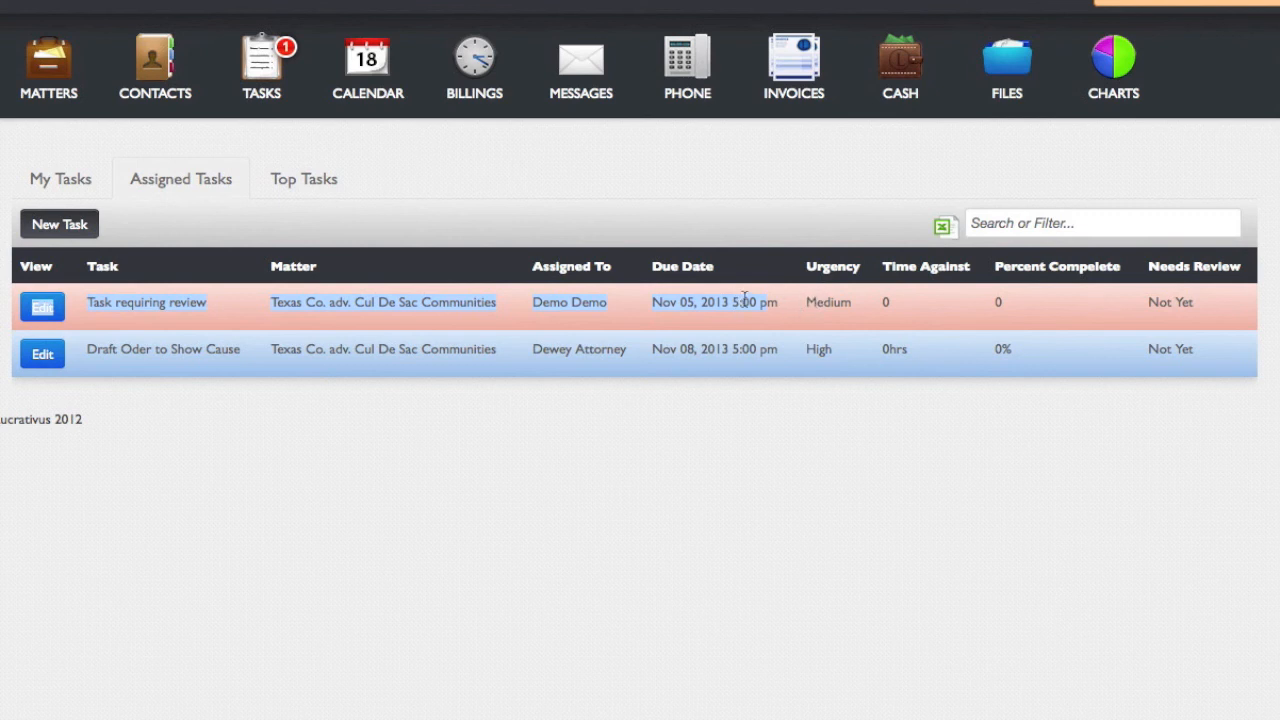
left_click(165, 305)
left_click(77, 182)
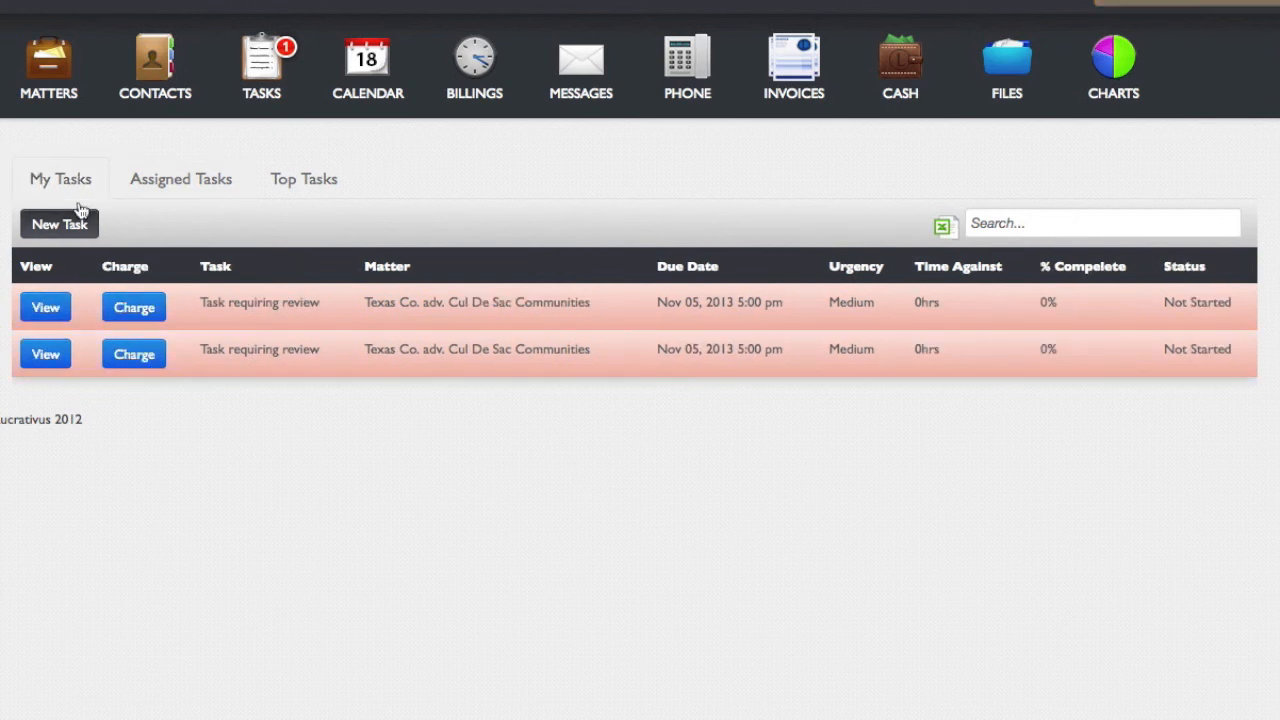
Charge 3 hours to "Task requiring review" with the task marked complete, and submit the charges.
left_click(44, 309)
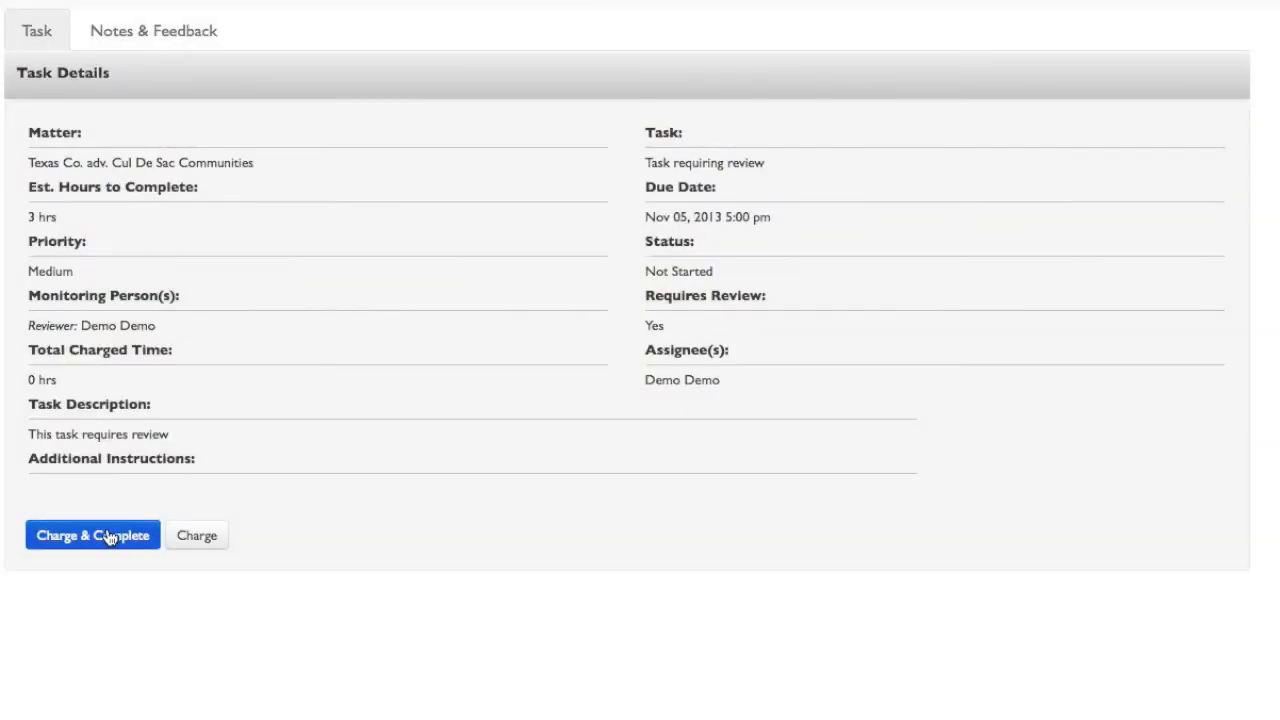
left_click(107, 534)
scroll(297, 424, "down", 3)
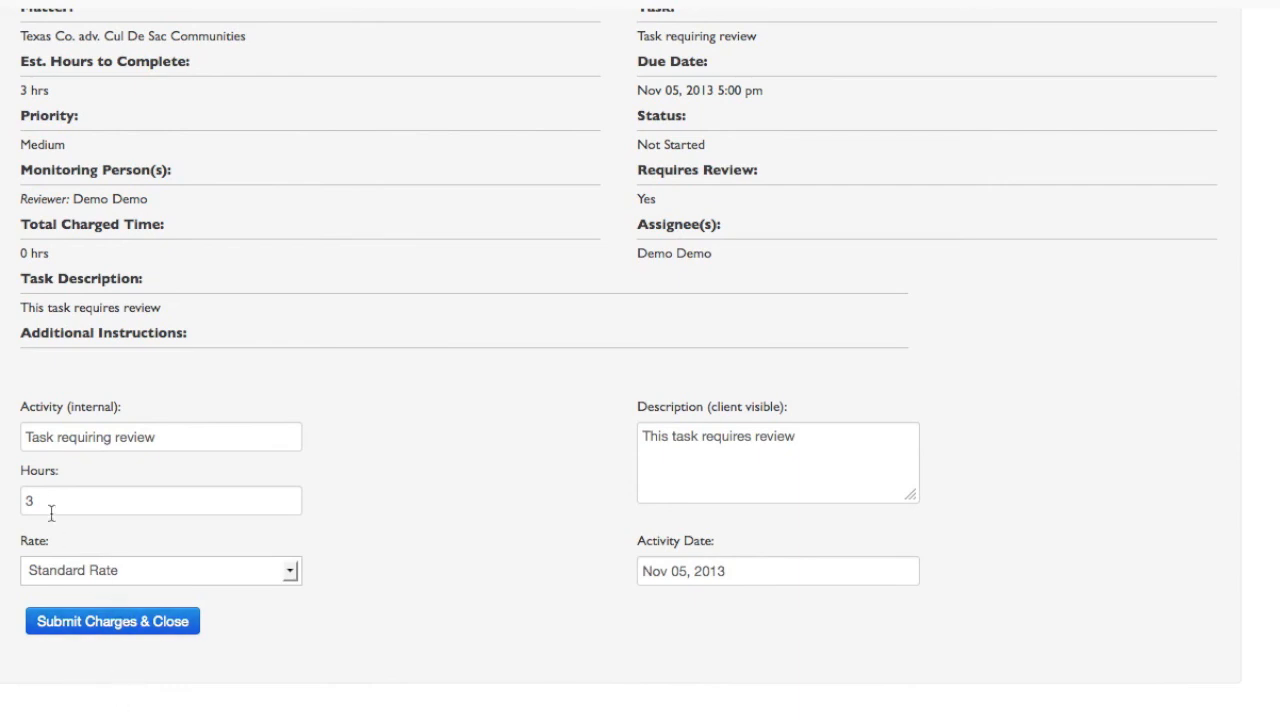
left_click(160, 622)
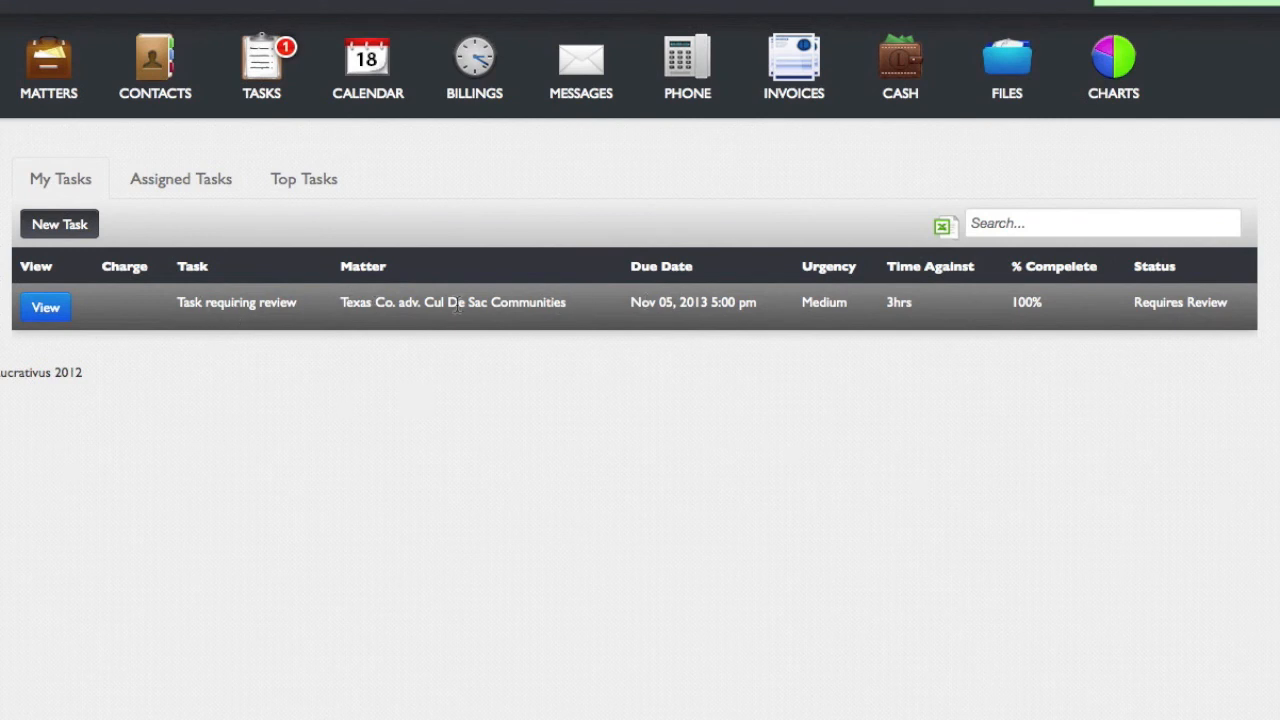
Open "REVIEW: Task requiring review" and examine its related task, task name and estimated hours to complete.
left_click(45, 307)
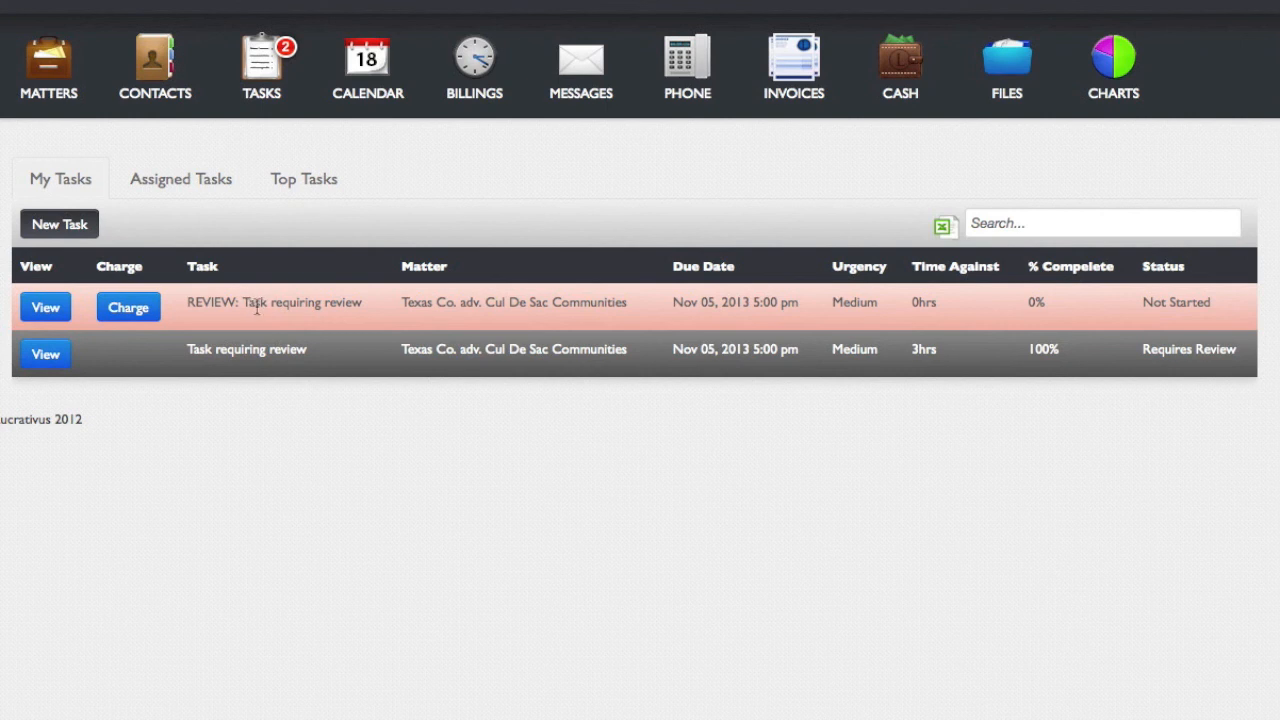
left_click(35, 312)
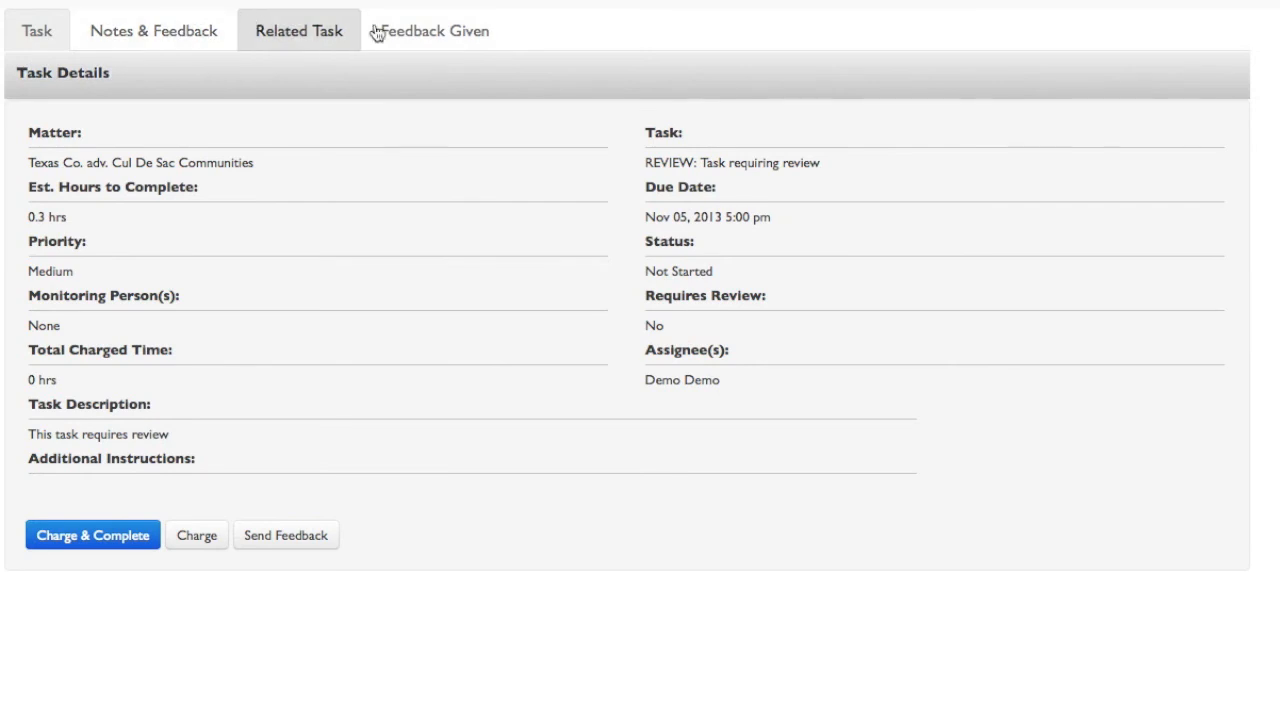
left_click(338, 32)
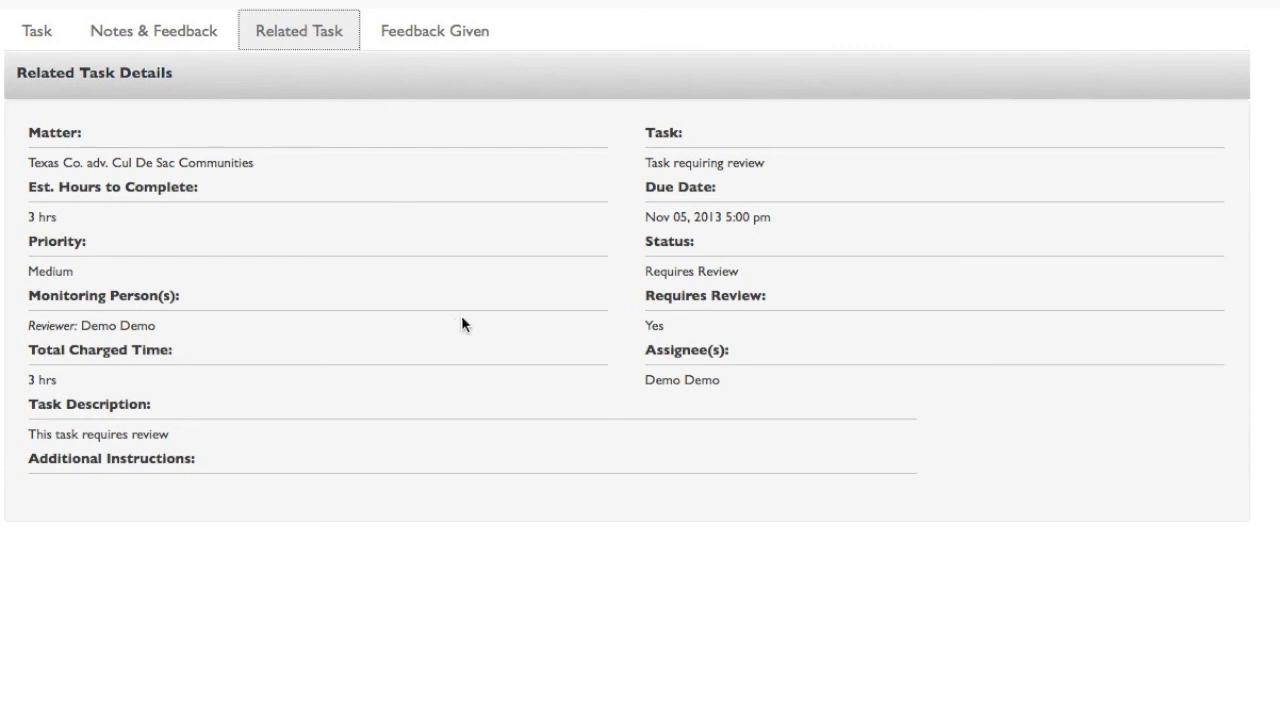
left_click(28, 35)
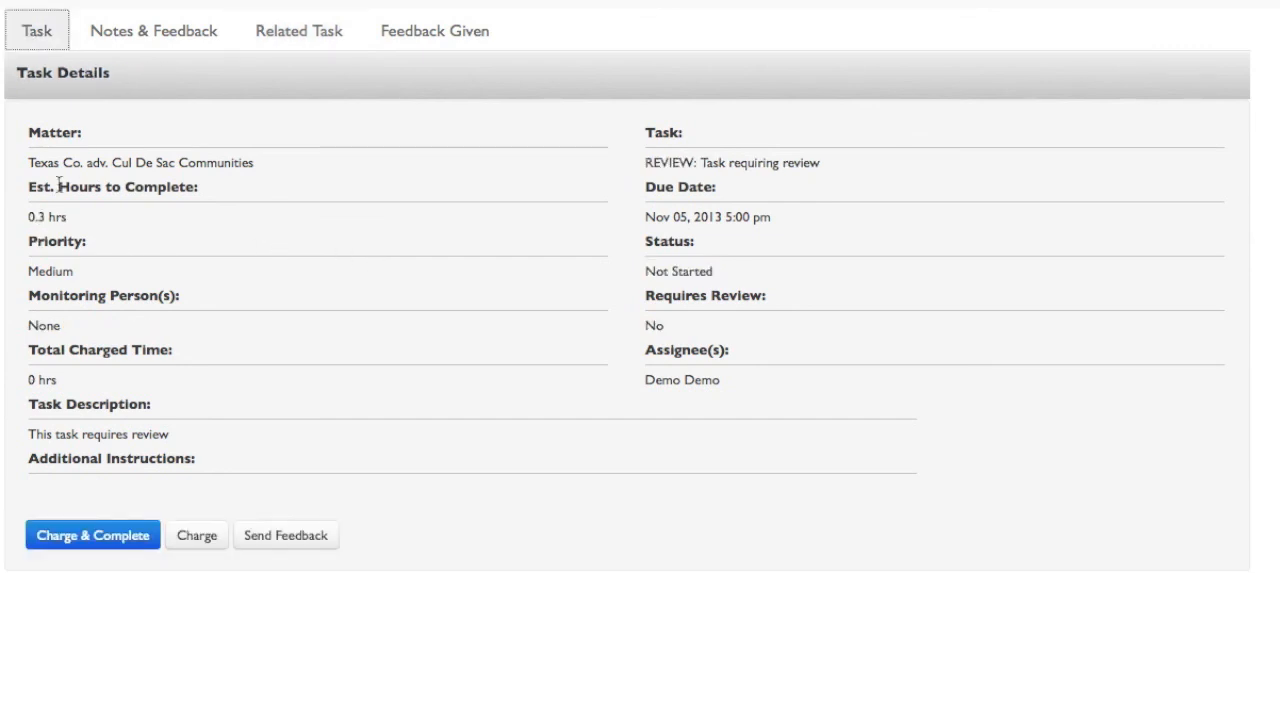
left_click_drag(642, 162, 883, 172)
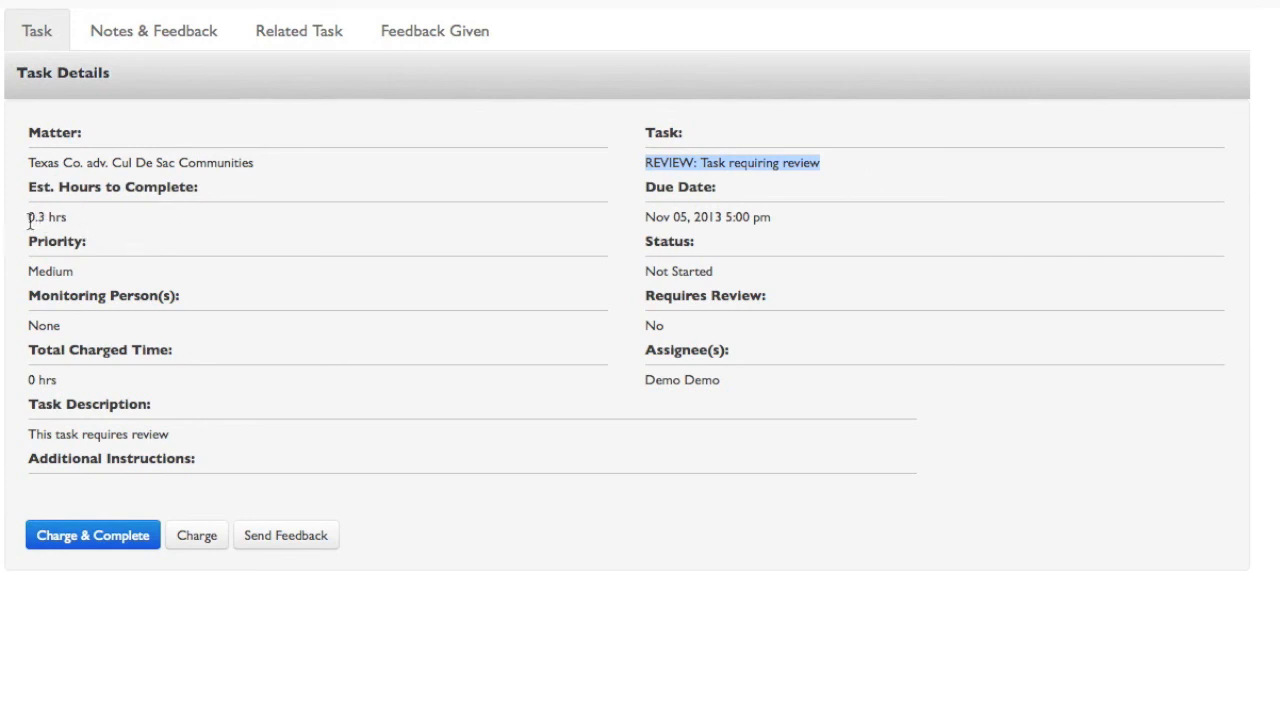
left_click_drag(27, 212, 49, 220)
left_click(88, 225)
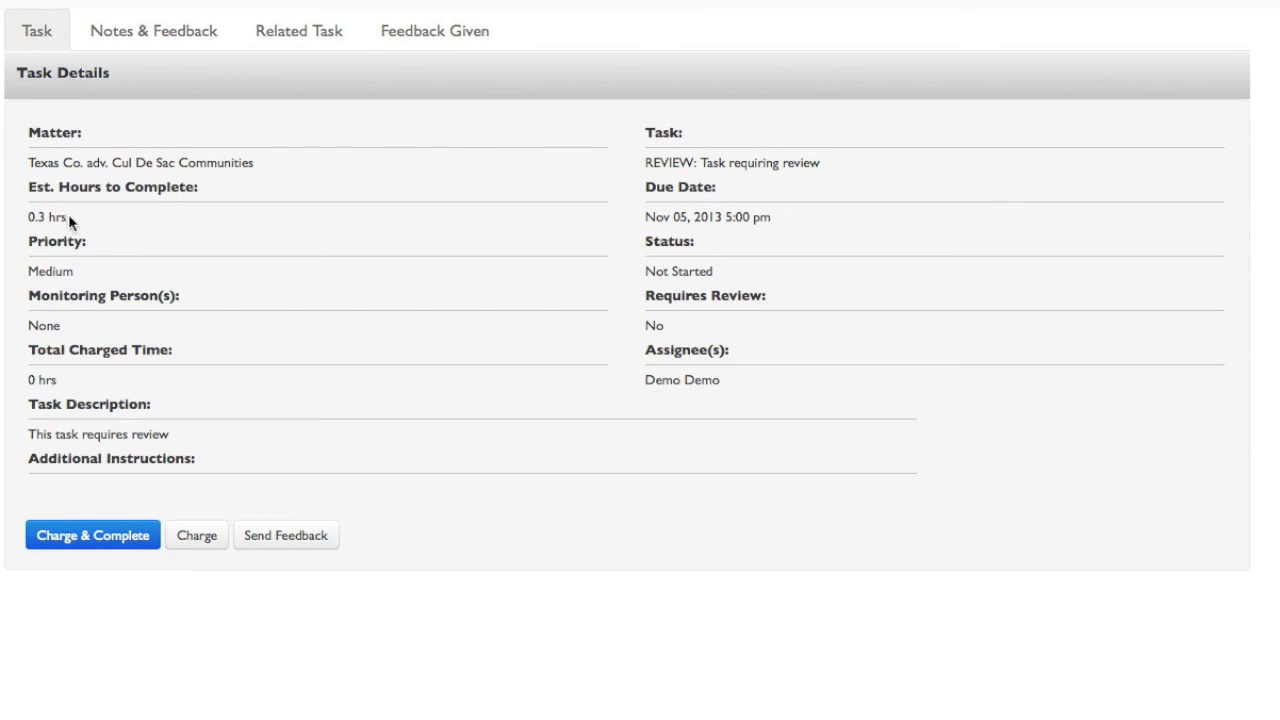
left_click_drag(68, 216, 27, 218)
Send feedback on the review task titled "You did it wrong try again" with the content "Please try again".
left_click(295, 543)
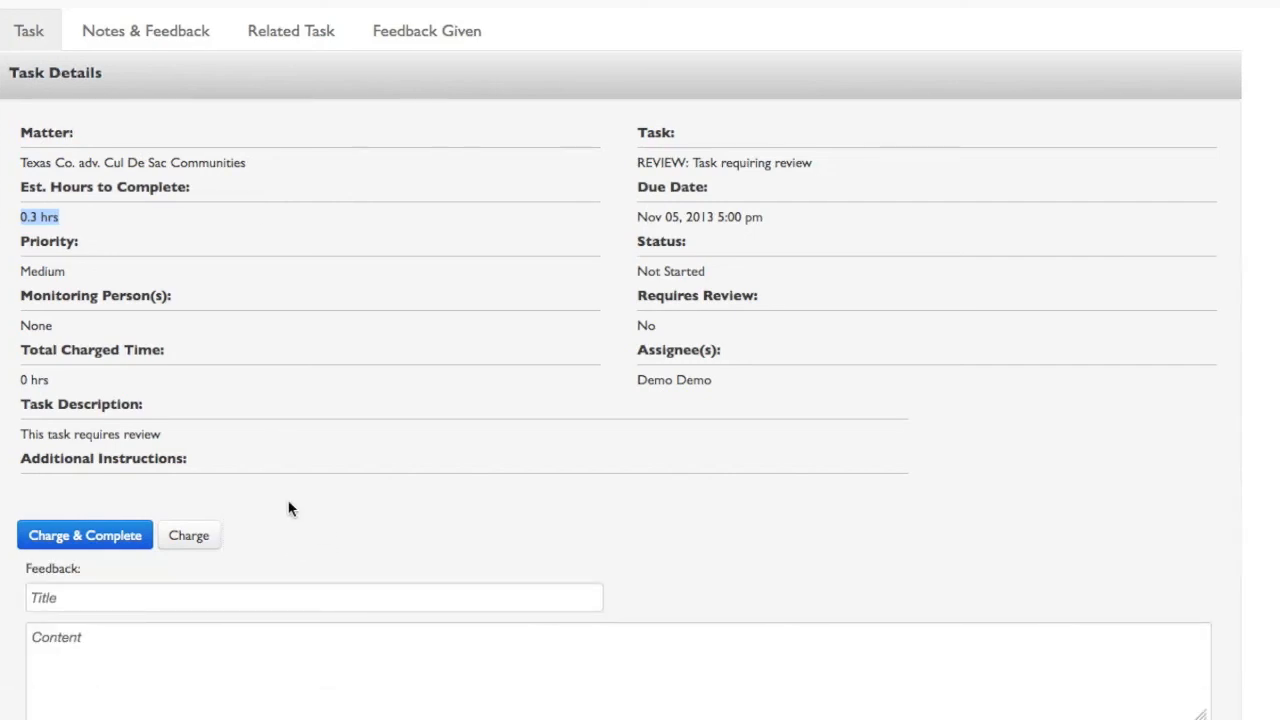
left_click(209, 590)
scroll(364, 498, "down", 3)
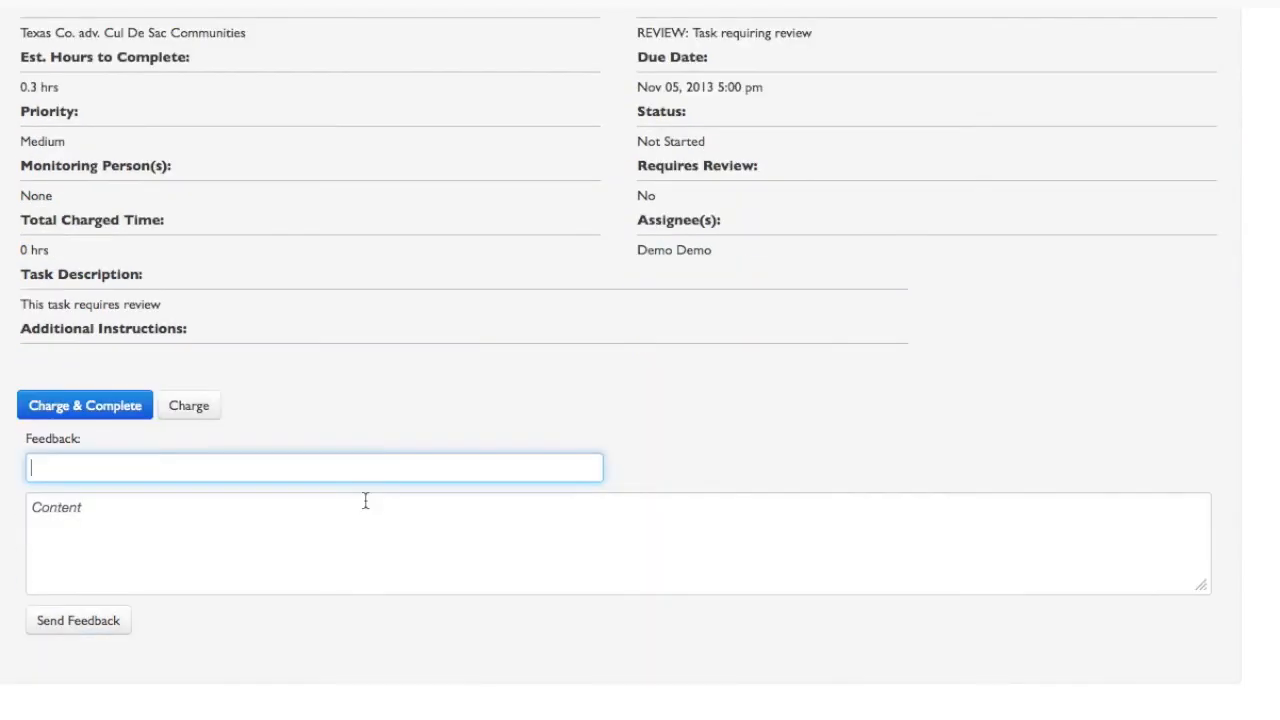
type("You did it wrong ")
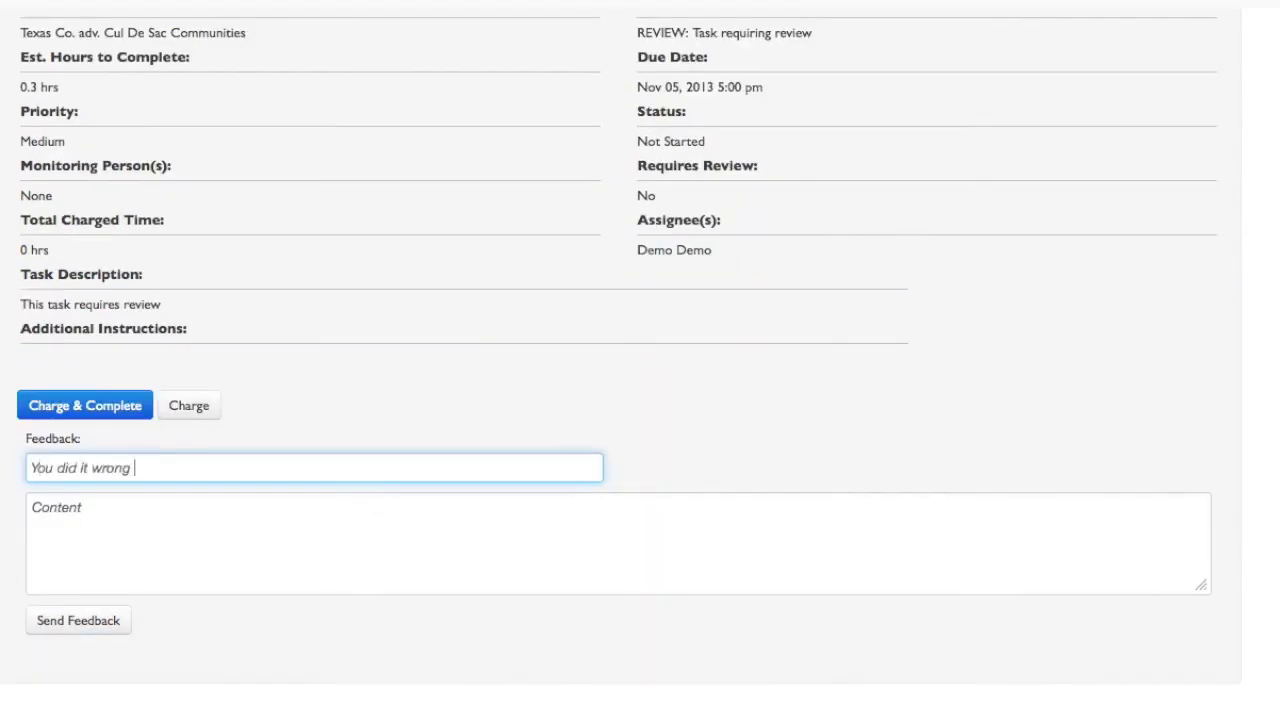
type("try again")
key("Tab")
type("Plea")
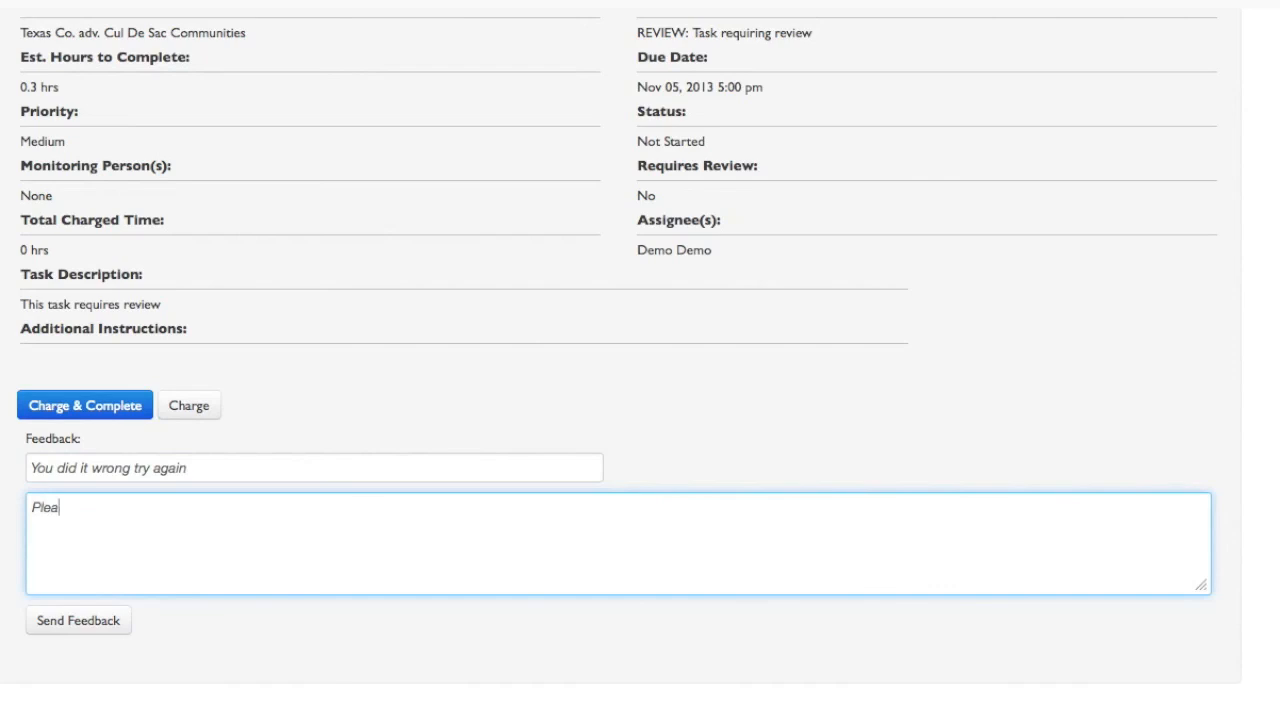
type("se try again")
left_click(99, 630)
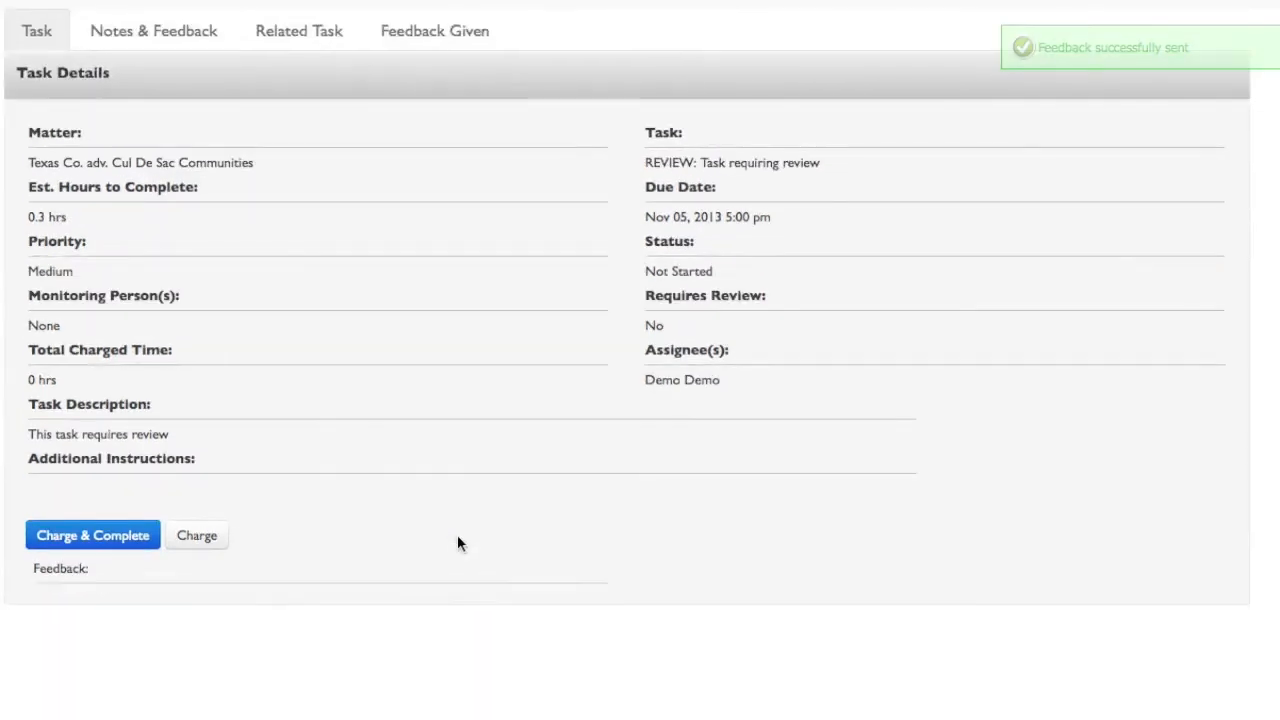
Charge 0.1 hours to the review task without completing it, and submit the charges.
left_click(200, 536)
scroll(355, 506, "down", 2)
left_click(100, 518)
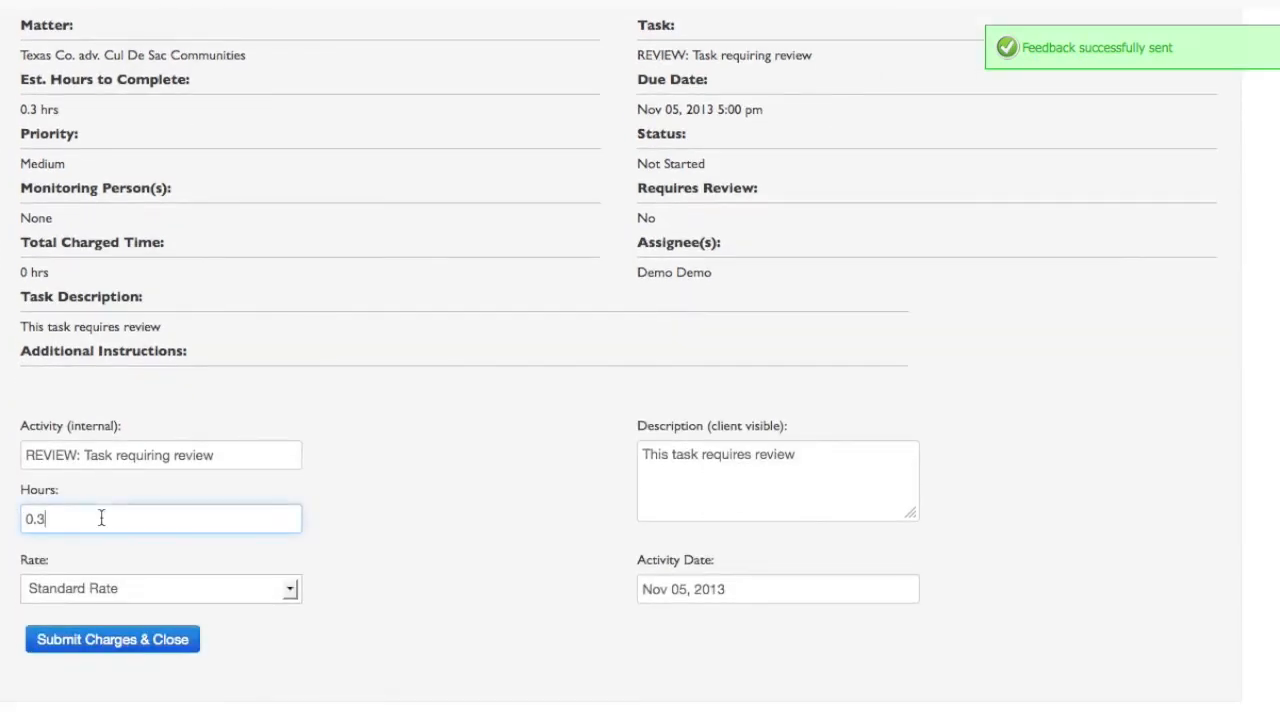
key("BackSpace")
type("1")
left_click(489, 486)
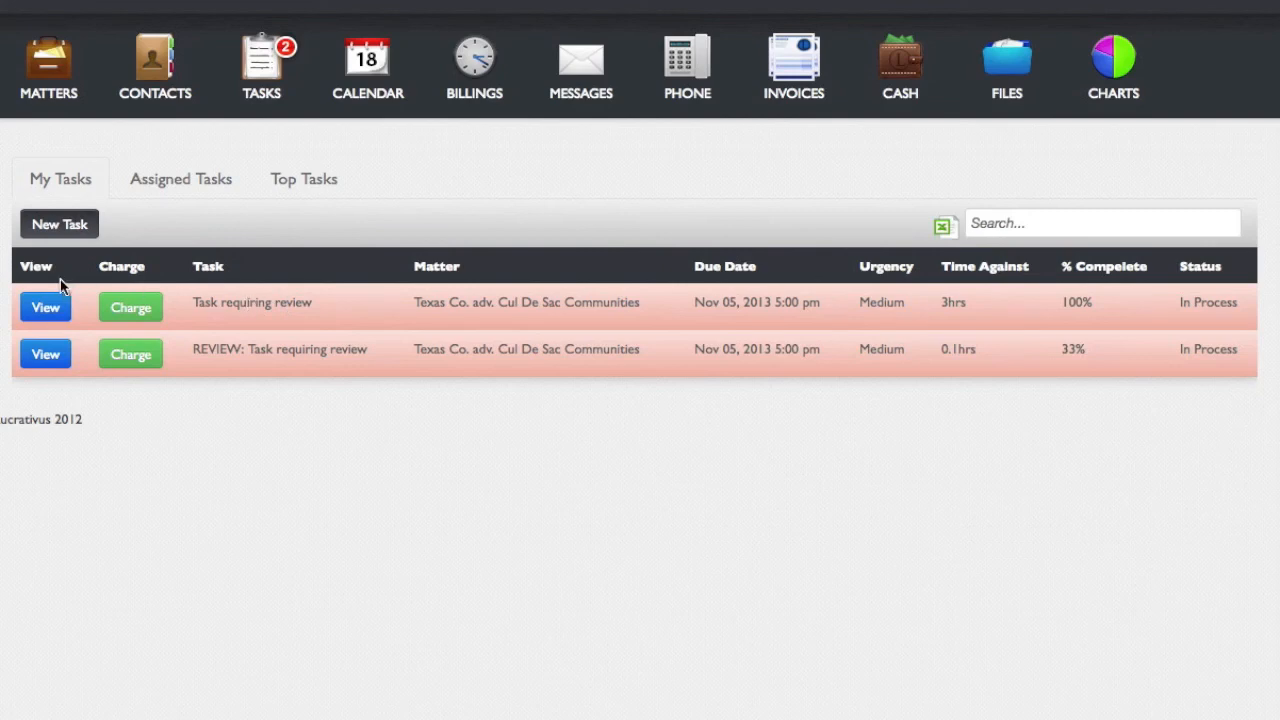
Open "Task requiring review" and read the reviewer's feedback in its notes.
left_click(45, 307)
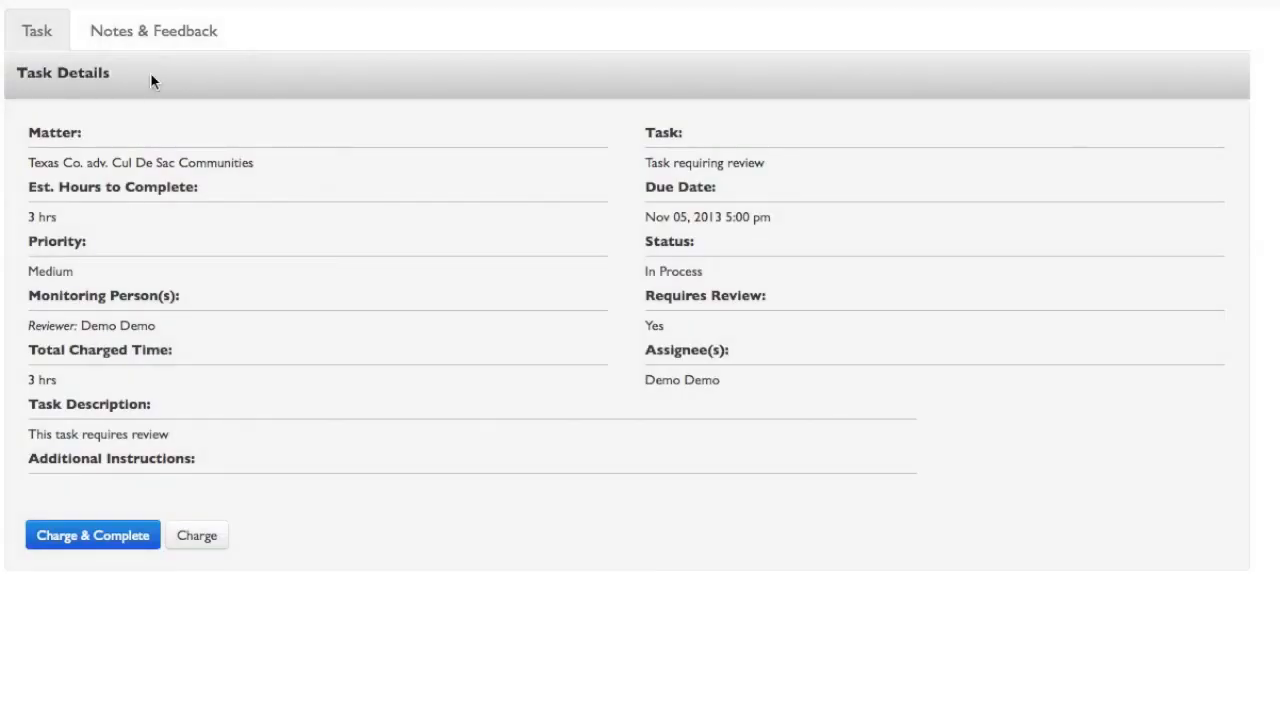
left_click(176, 28)
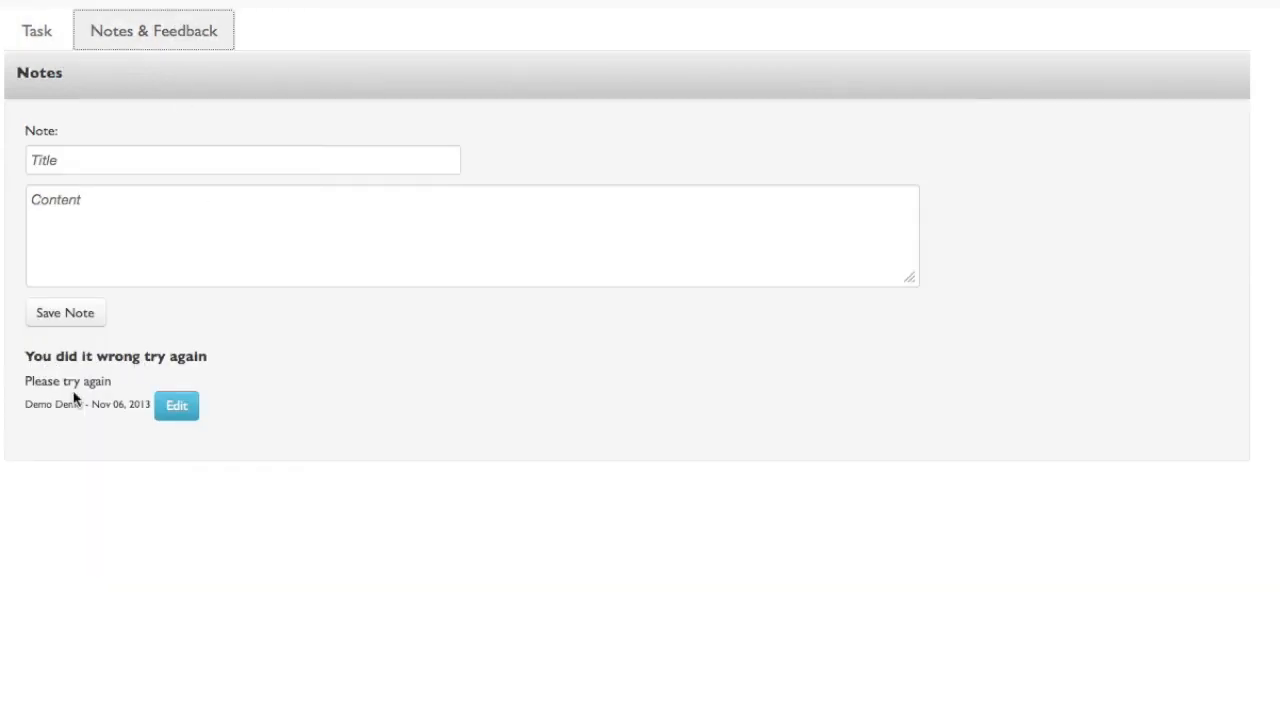
left_click(44, 46)
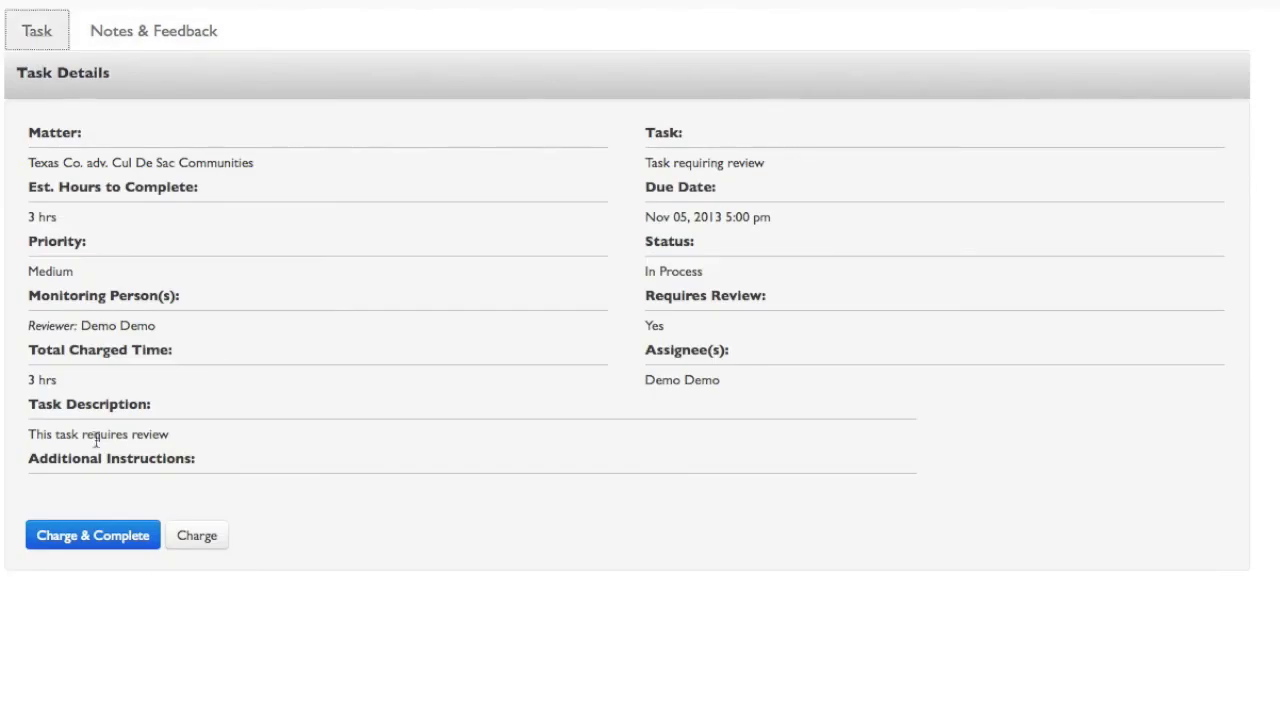
Submit a charge of 0.5 hours on "Task requiring review" with the task marked complete.
left_click(113, 535)
scroll(371, 423, "down", 3)
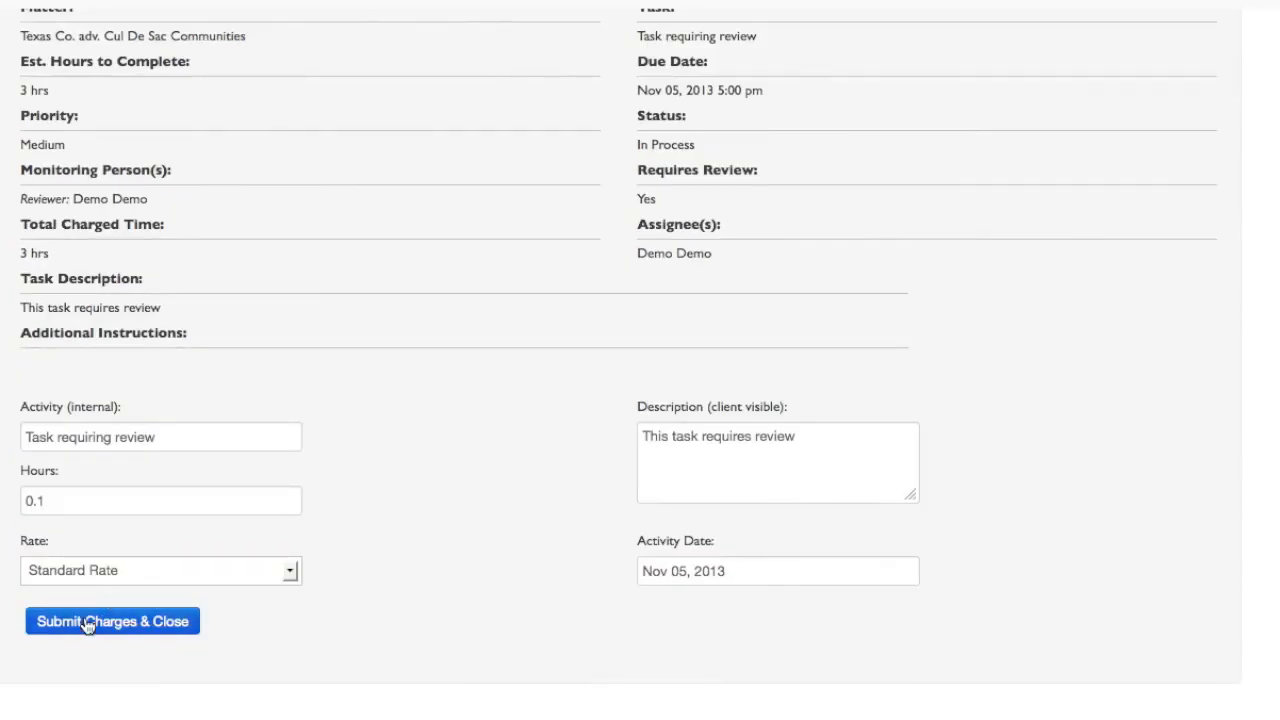
left_click(74, 500)
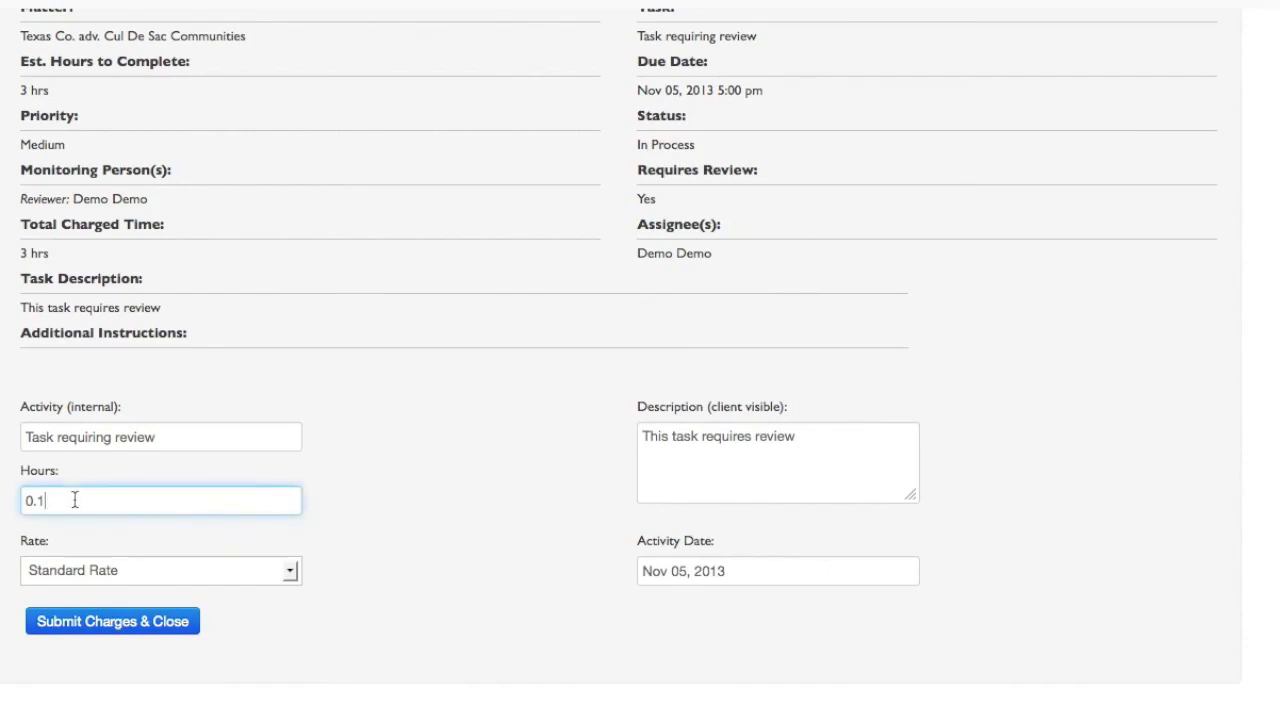
key("BackSpace")
type("5")
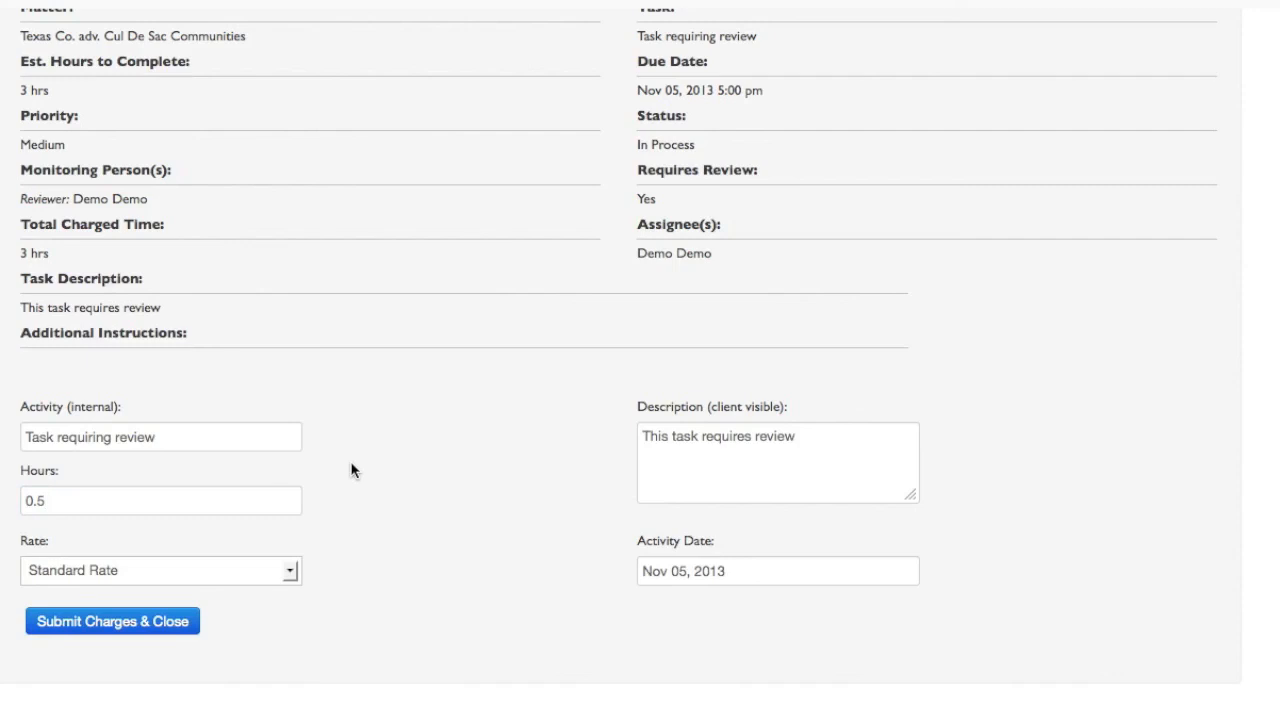
left_click(143, 623)
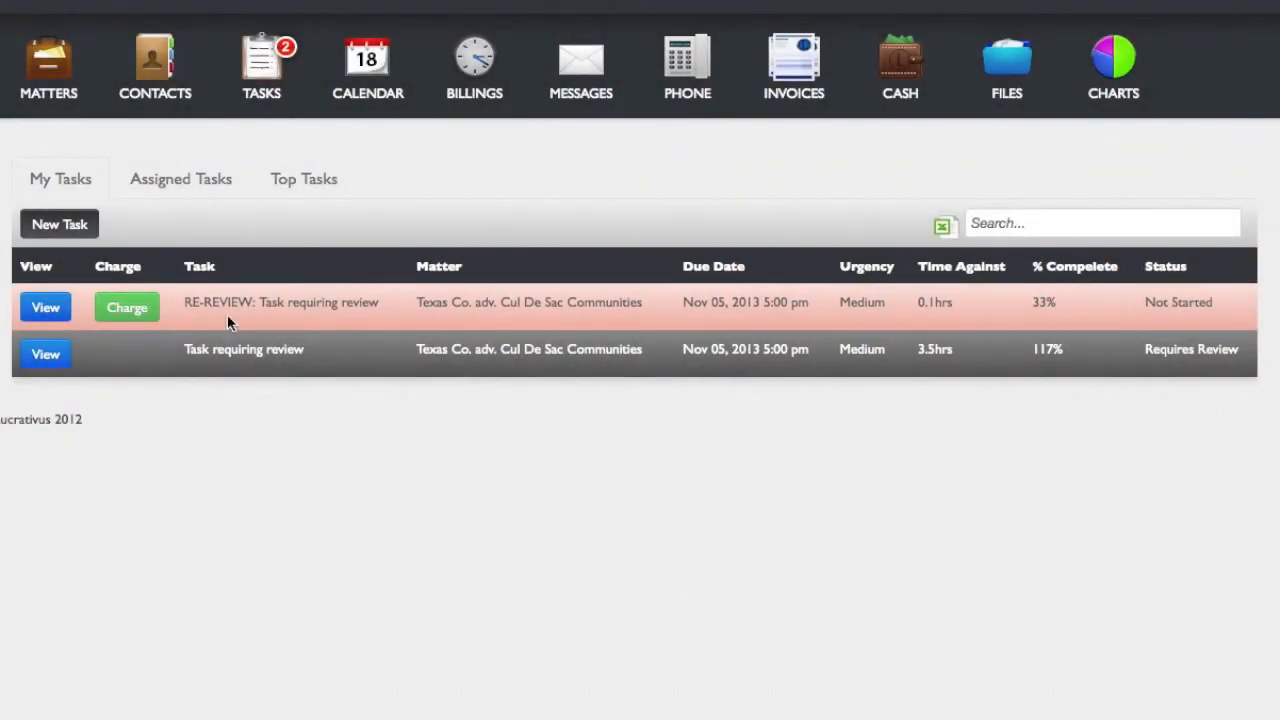
Open "RE-REVIEW: Task requiring review" and submit a charge of 0.2 hours with the task marked complete.
left_click_drag(185, 302, 255, 302)
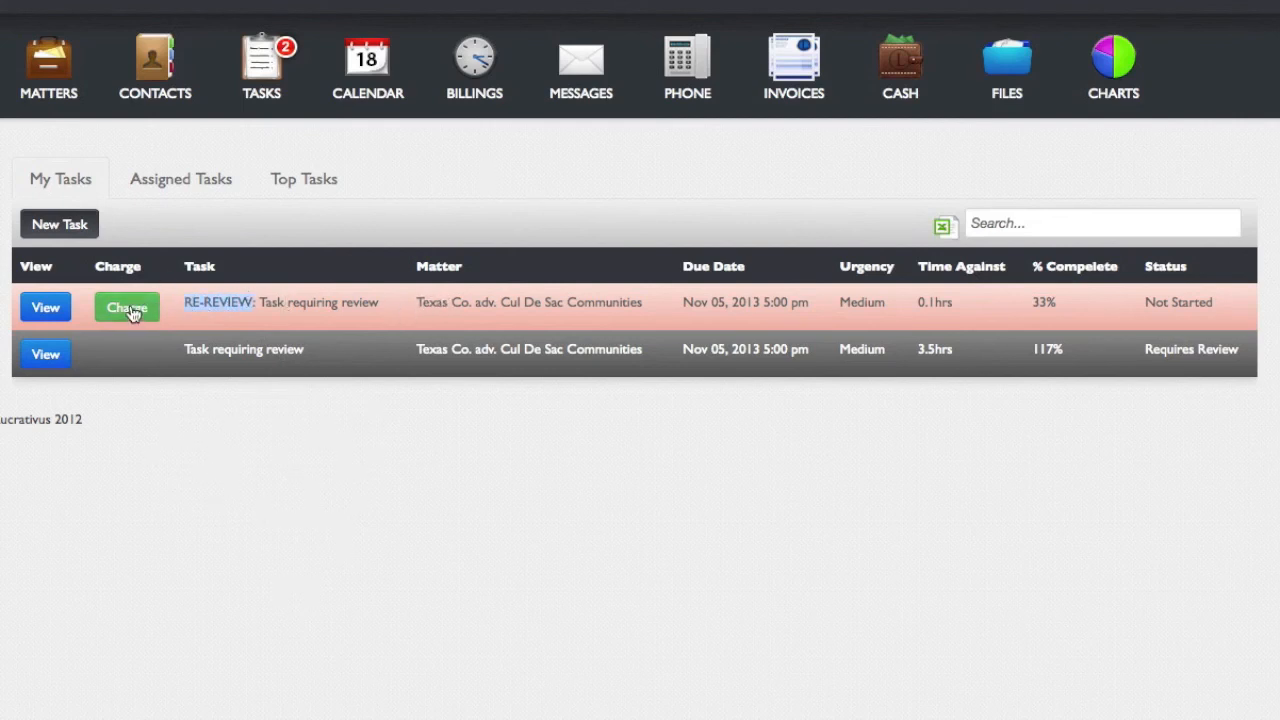
left_click(63, 298)
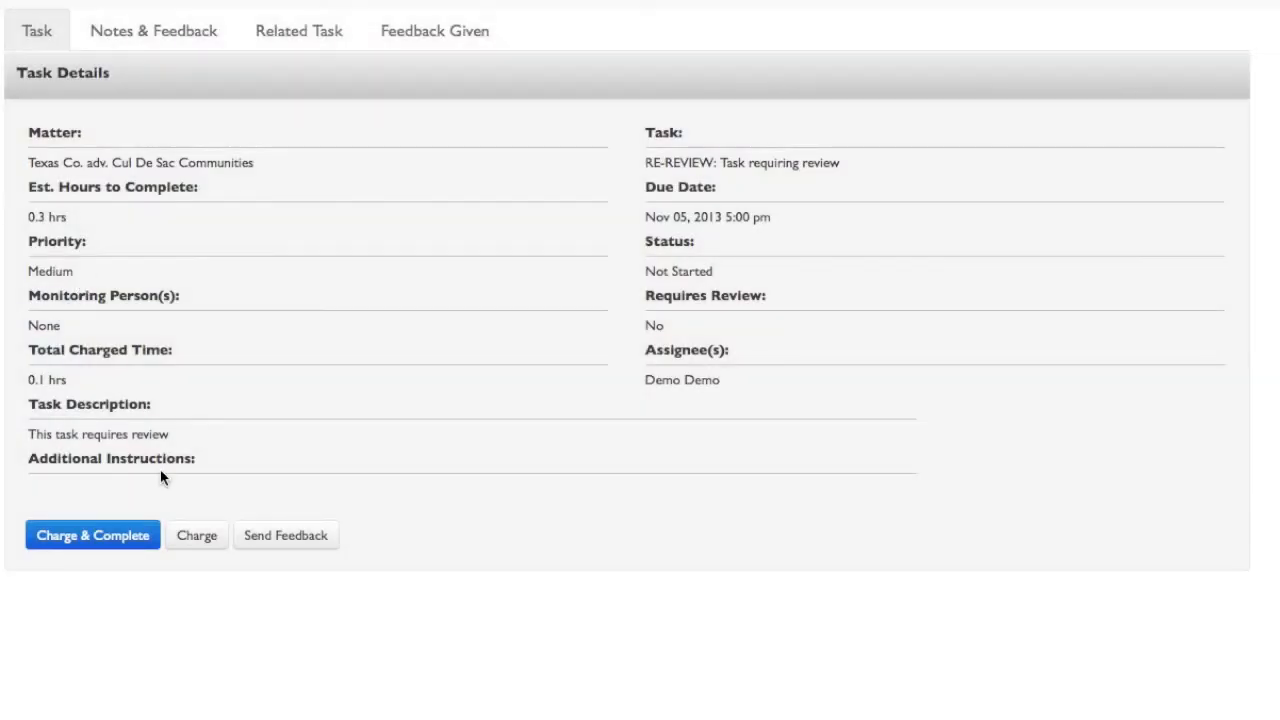
left_click(120, 536)
scroll(406, 401, "down", 3)
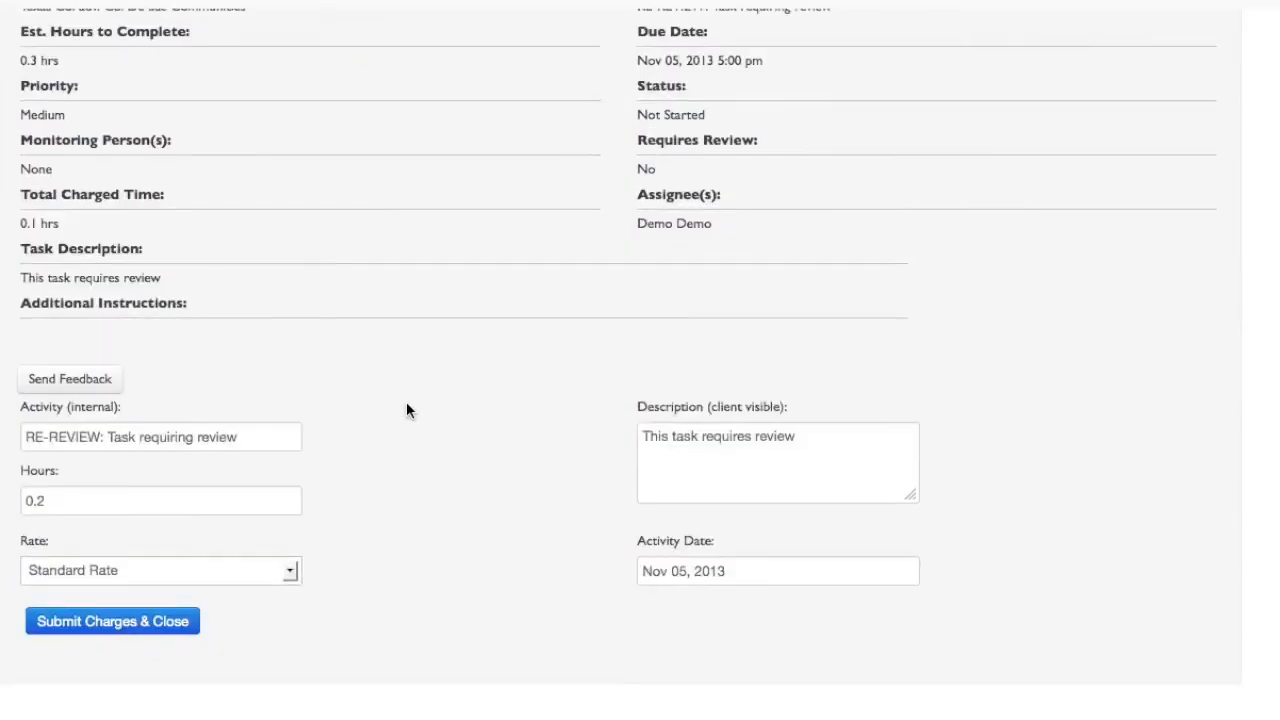
left_click(140, 622)
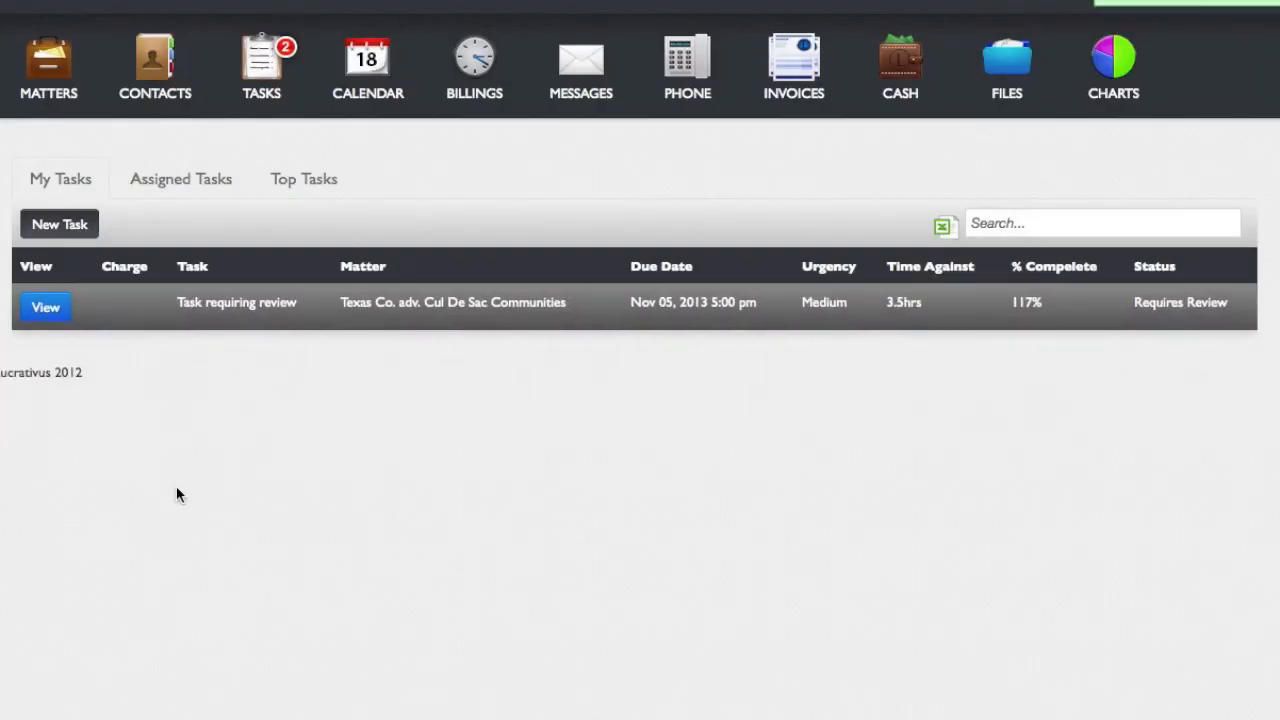